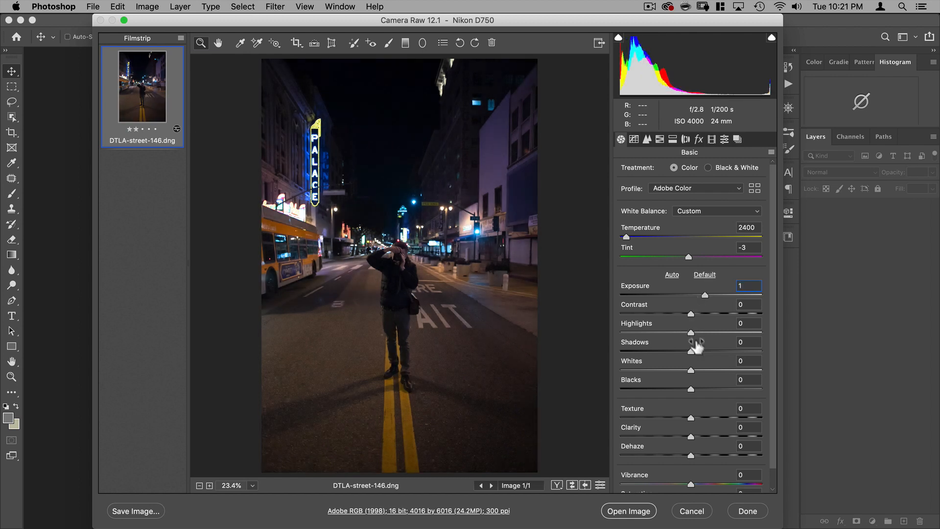
# - Set the photo's Highlights to -40, Shadows to +60, Texture to +13 and Clarity to +12
pyautogui.moveTo(691, 332); pyautogui.dragTo(714, 350)
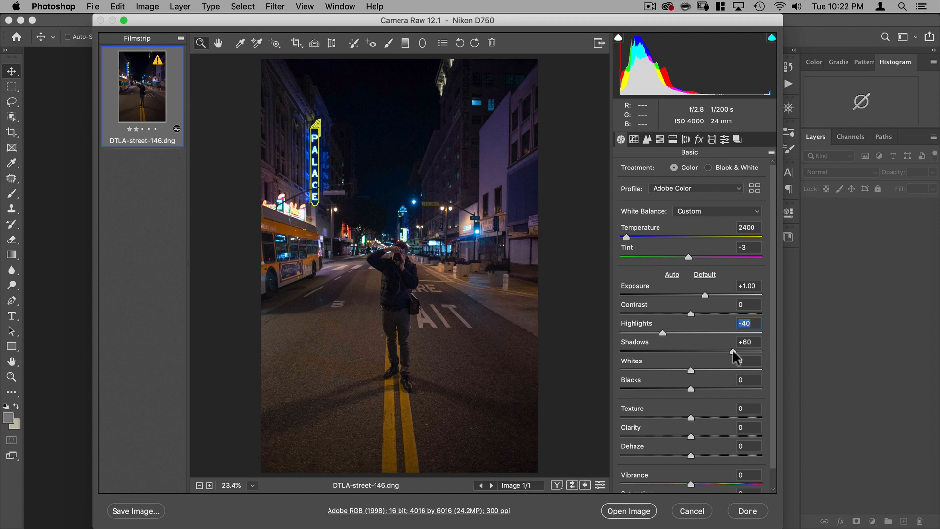
pyautogui.moveTo(732, 349); pyautogui.dragTo(731, 348)
pyautogui.scroll(-1, 731, 343)
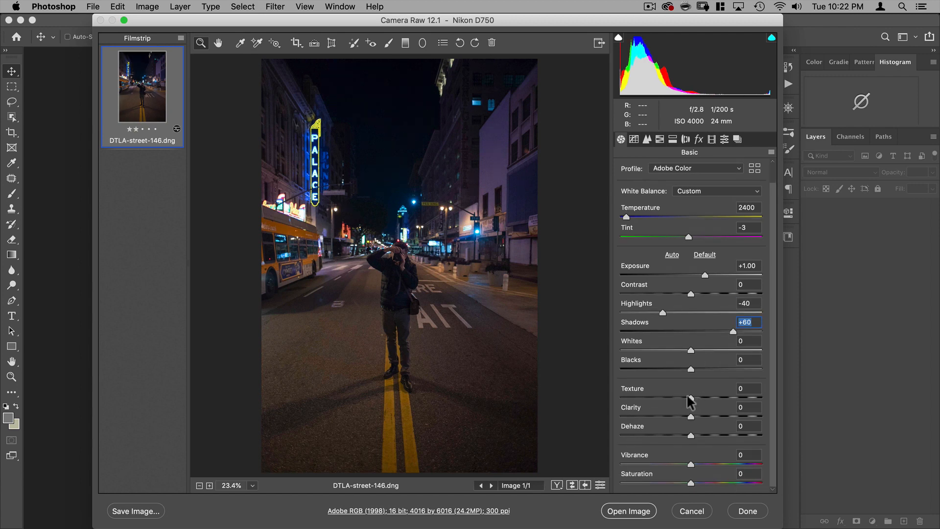
pyautogui.moveTo(687, 396); pyautogui.dragTo(700, 417)
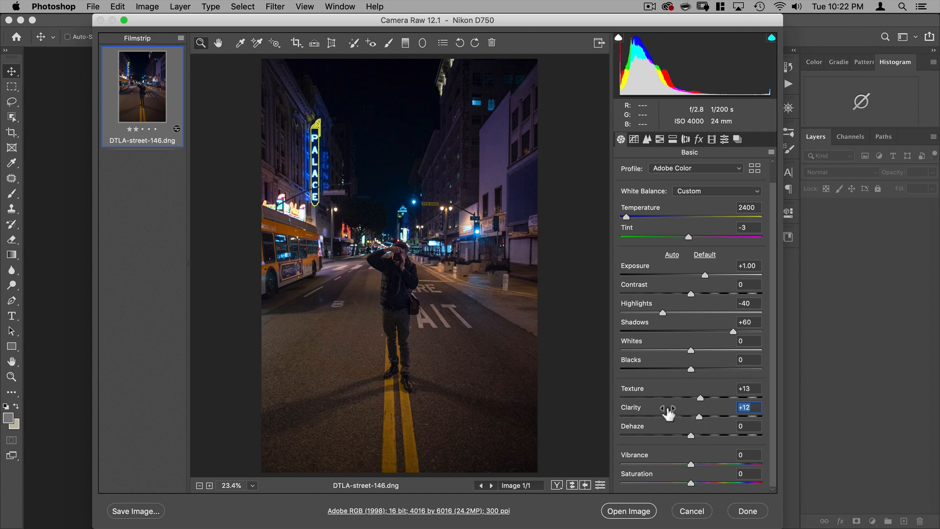
# - Set the noise reduction's Luminance, Luminance Detail and Luminance Contrast each to 45
pyautogui.click(634, 139)
pyautogui.click(647, 139)
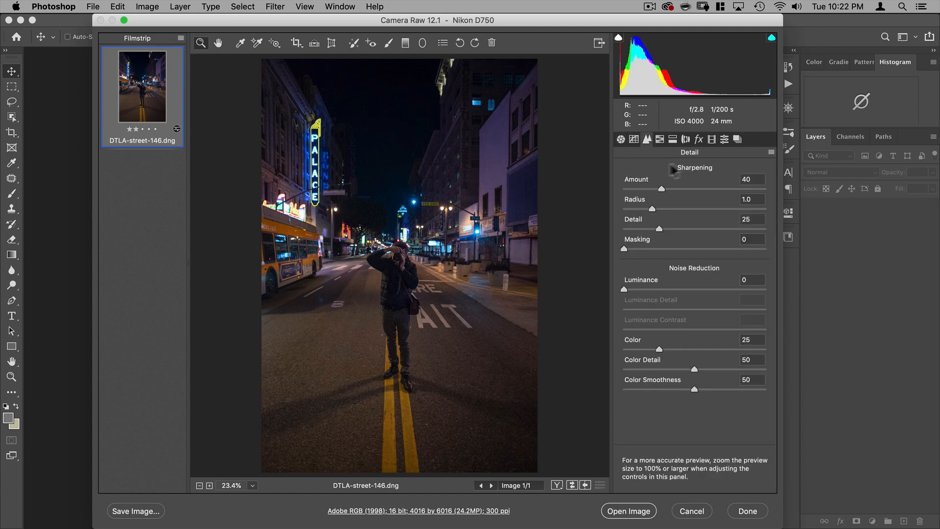
pyautogui.click(754, 279)
pyautogui.write('45')
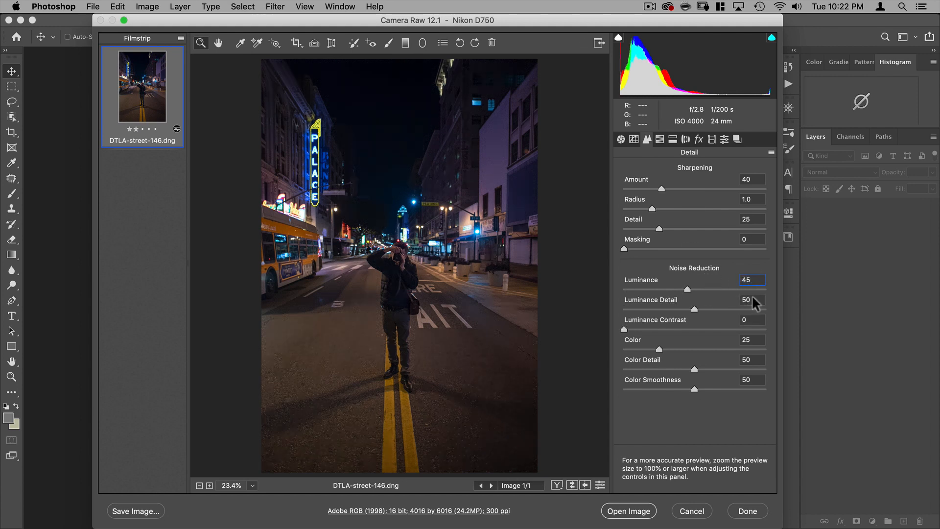
pyautogui.click(755, 301)
pyautogui.write('454')
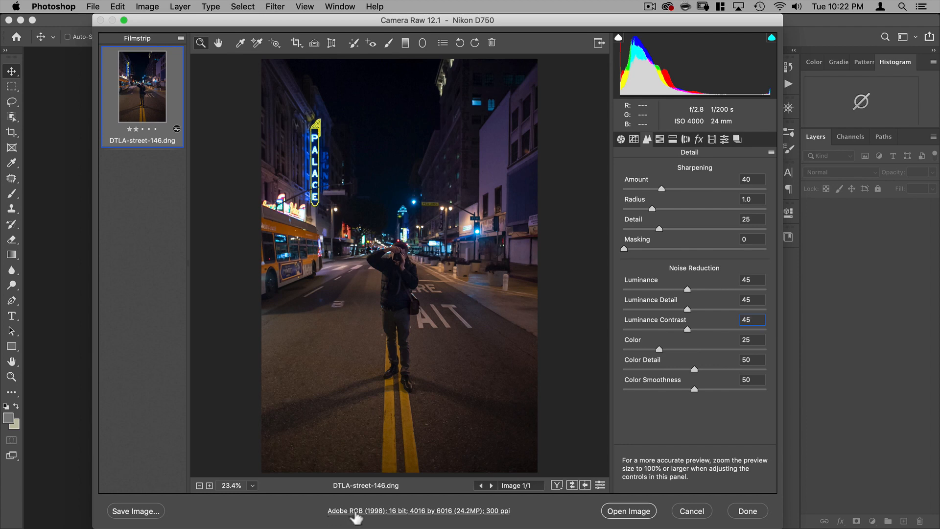
# - Set the workflow colour depth to 16 Bits/Channel and open the raw image in Photoshop
pyautogui.click(392, 510)
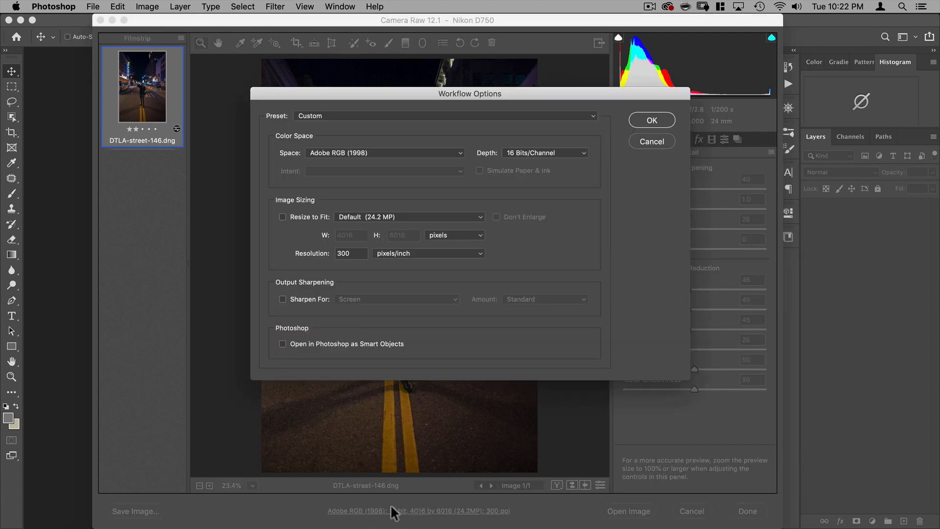
pyautogui.click(521, 154)
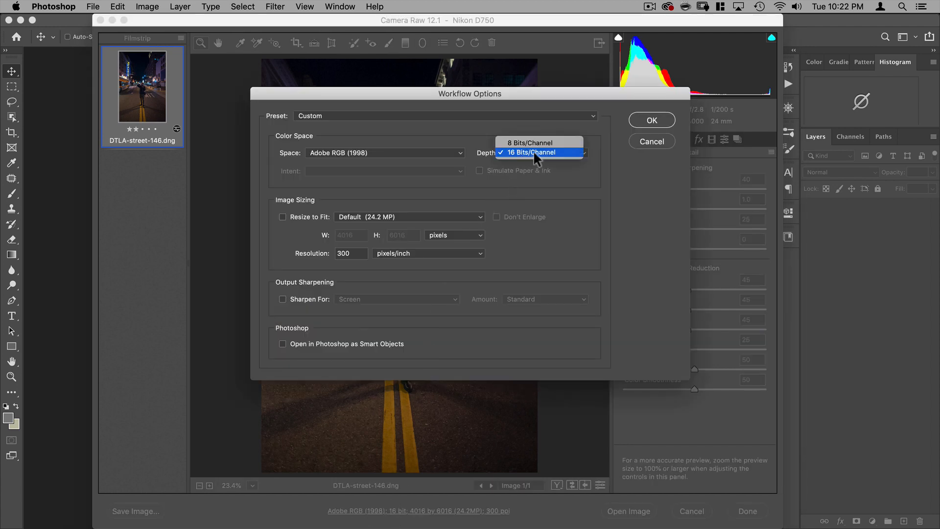
pyautogui.click(530, 152)
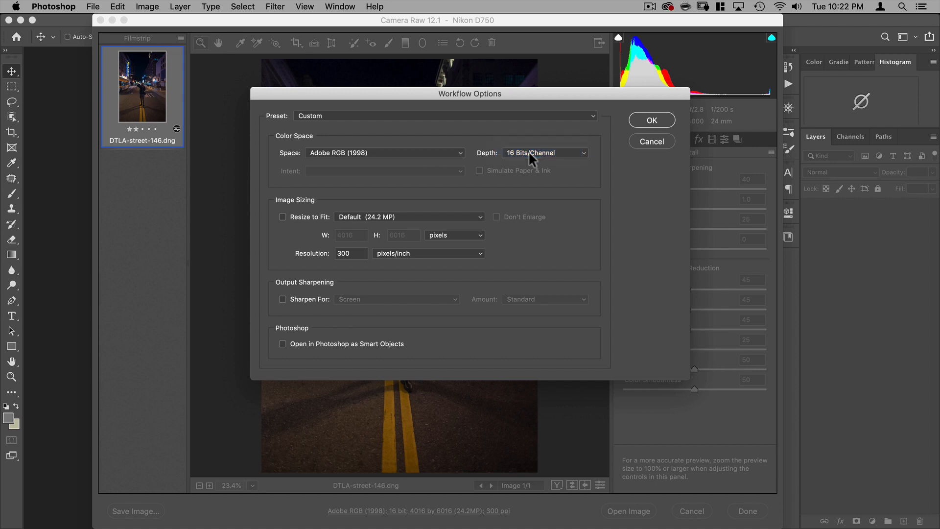
pyautogui.click(651, 120)
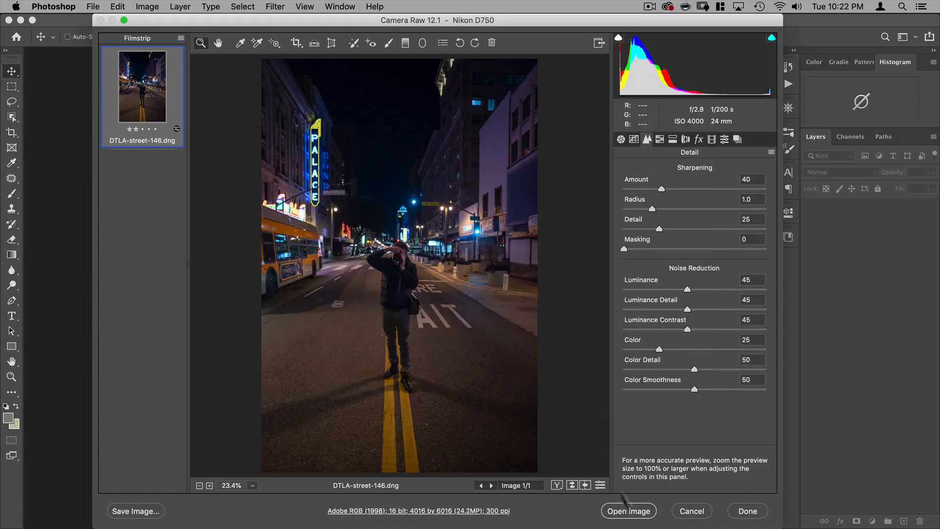
pyautogui.click(630, 511)
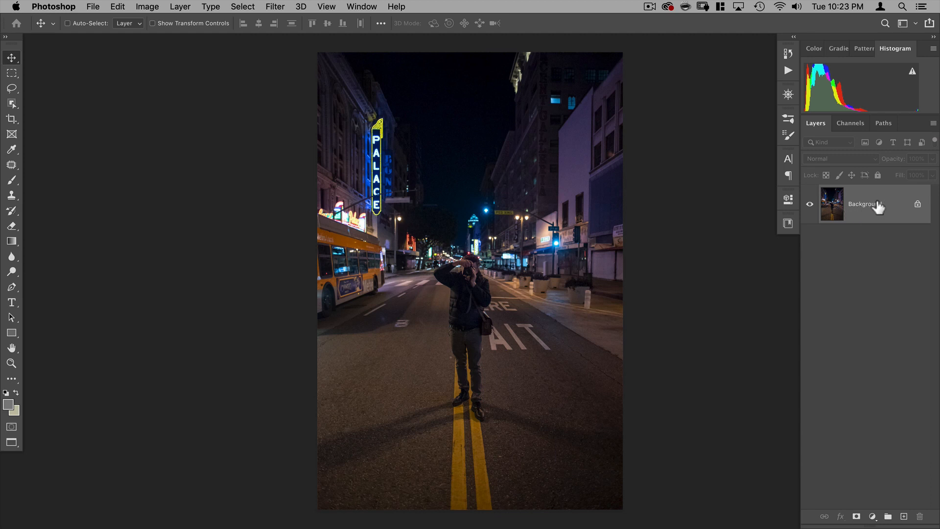
# - Duplicate the Background layer and select the standing man on the copy with a rectangular Object Selection
pyautogui.moveTo(891, 203); pyautogui.dragTo(904, 514)
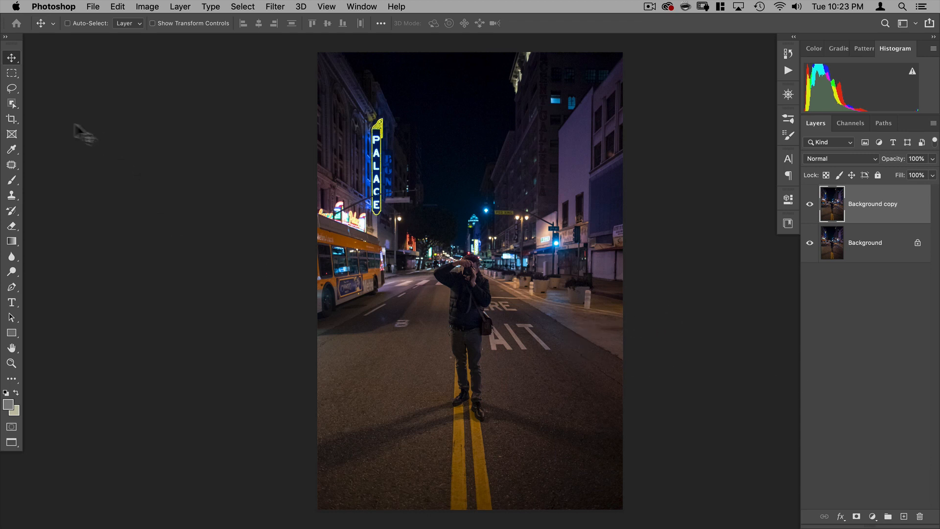
pyautogui.click(11, 104)
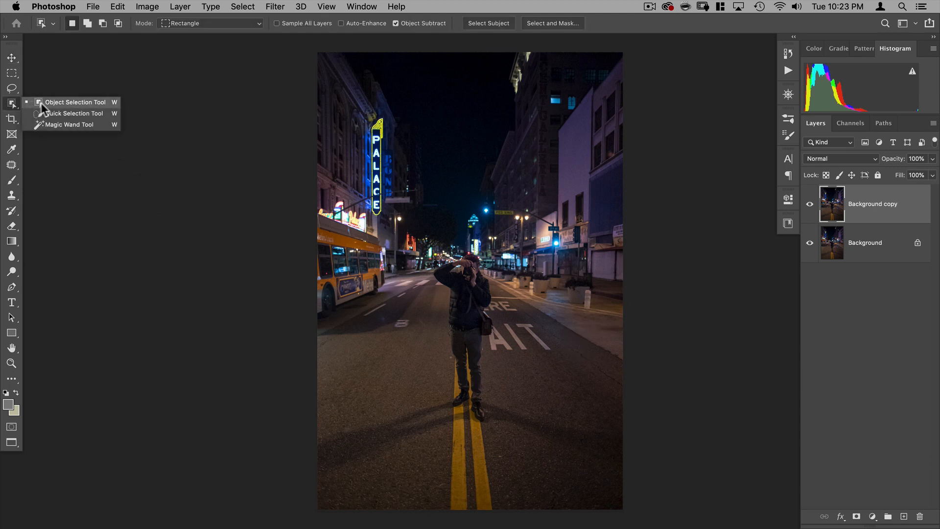
pyautogui.click(87, 103)
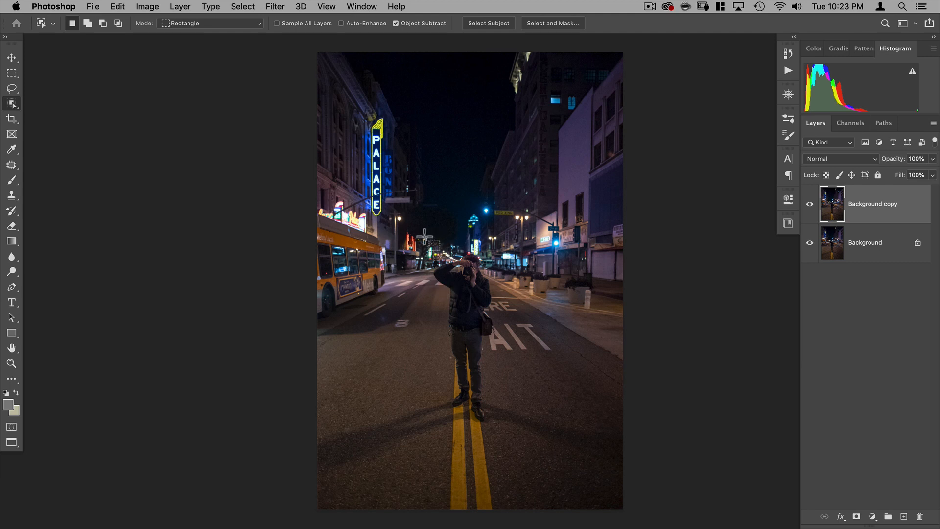
pyautogui.moveTo(422, 239); pyautogui.dragTo(501, 432)
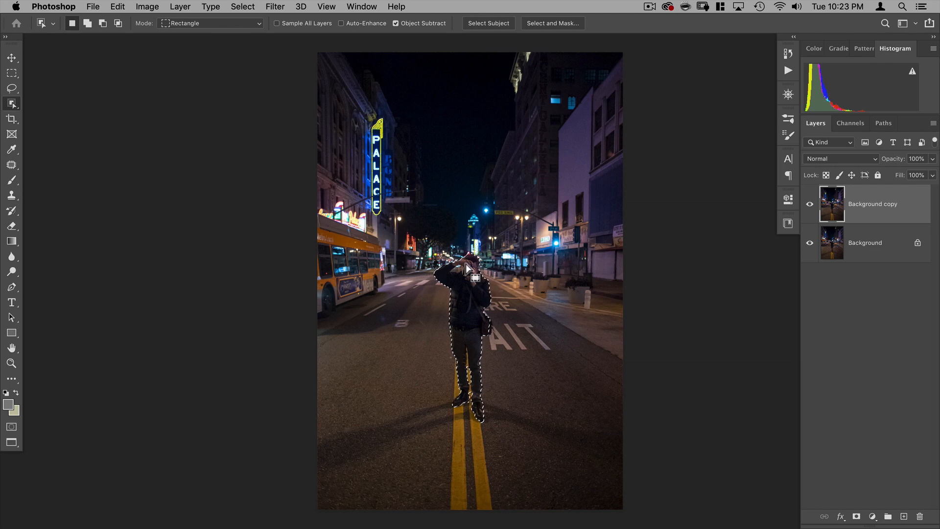
# - Open the selection in Select and Mask and subtract the background gap between the man's raised arm and the camera
pyautogui.click(544, 23)
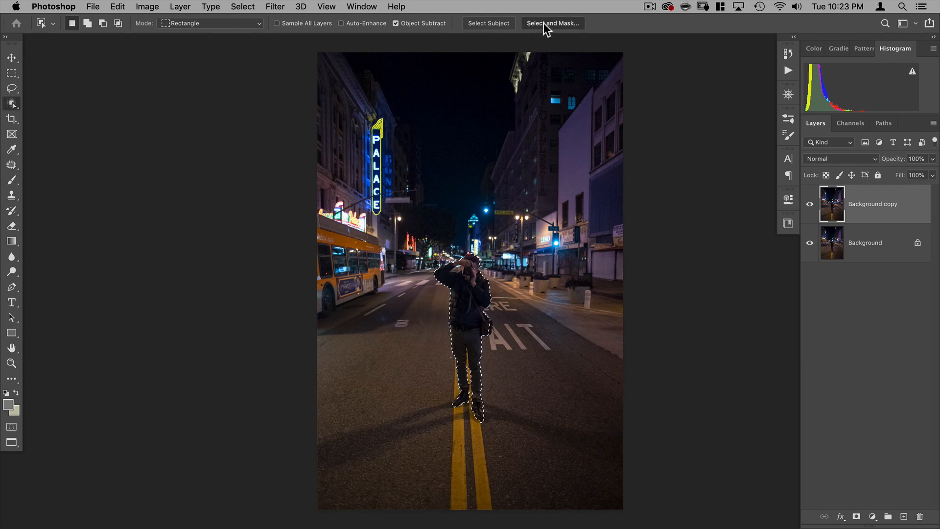
pyautogui.press('space')
pyautogui.moveTo(465, 301); pyautogui.dragTo(550, 259)
pyautogui.moveTo(497, 169); pyautogui.dragTo(434, 274)
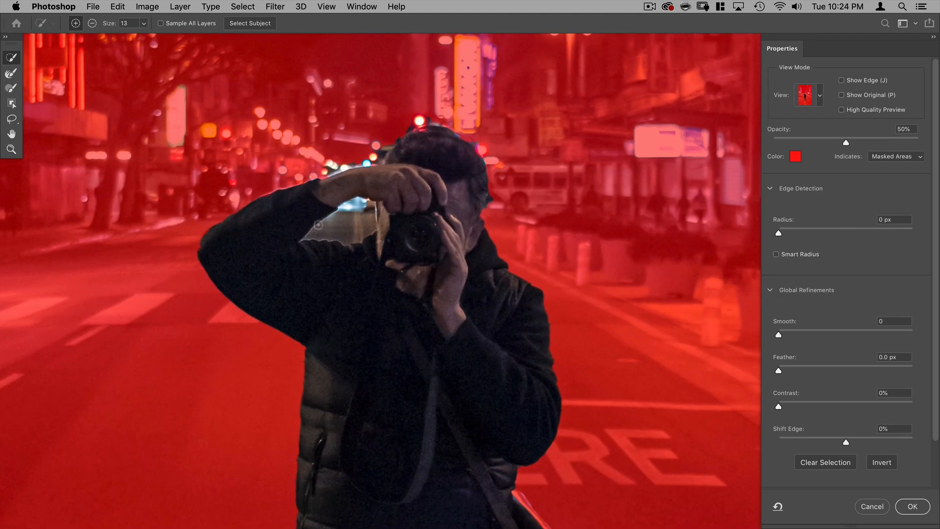
pyautogui.press('alt')
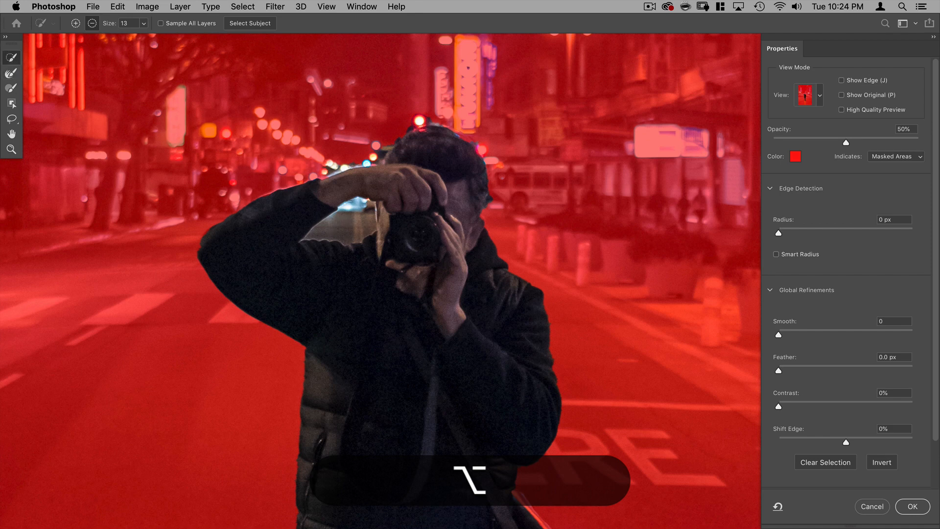
pyautogui.moveTo(352, 211); pyautogui.dragTo(343, 228)
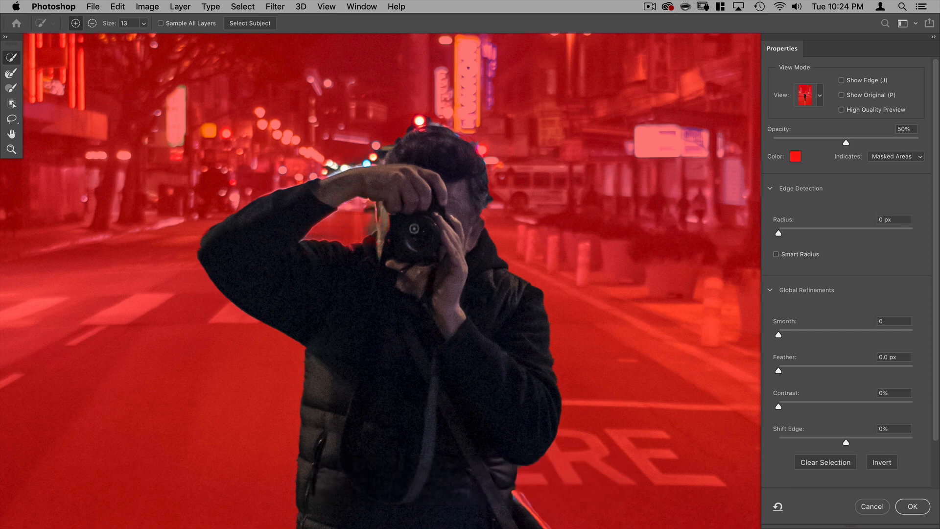
# - Remove the yellow road line remnants between the man's legs from the selection with the Refine Edge Brush
pyautogui.scroll(-10, 410, 250)
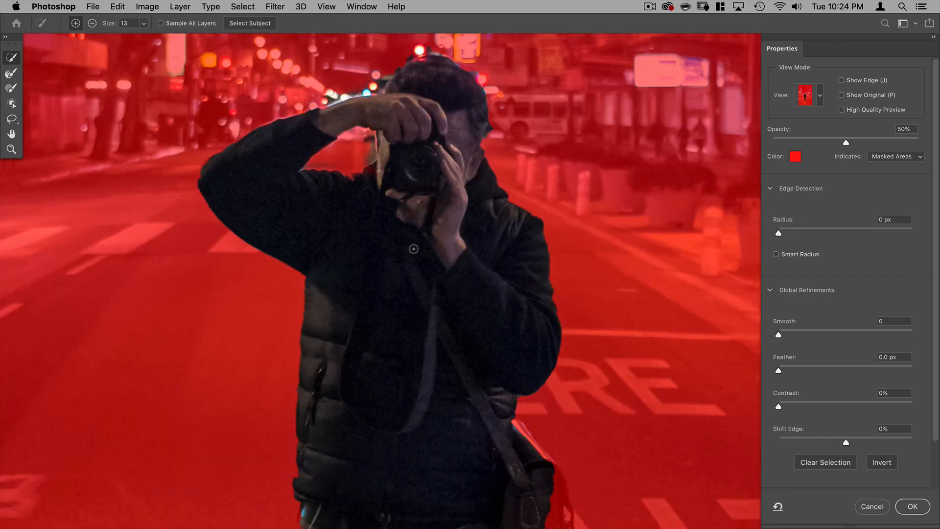
pyautogui.scroll(-5, 421, 249)
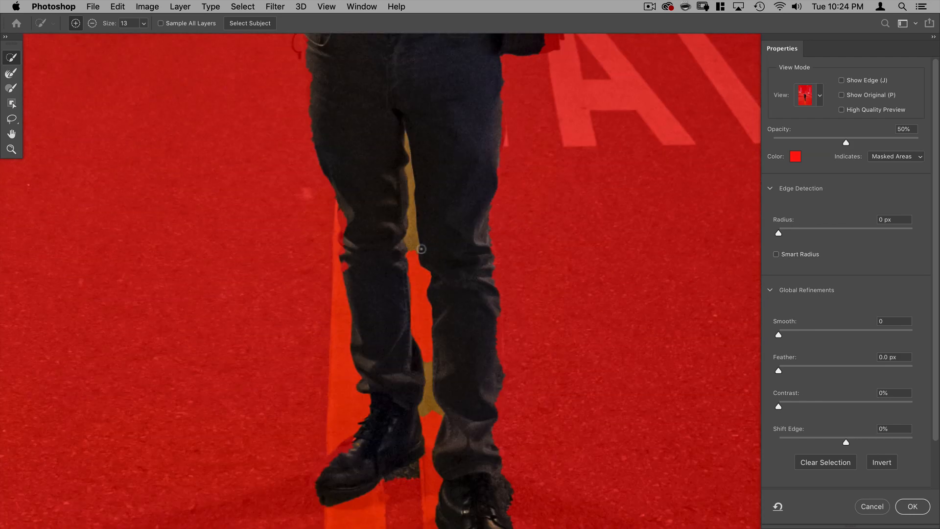
pyautogui.click(11, 73)
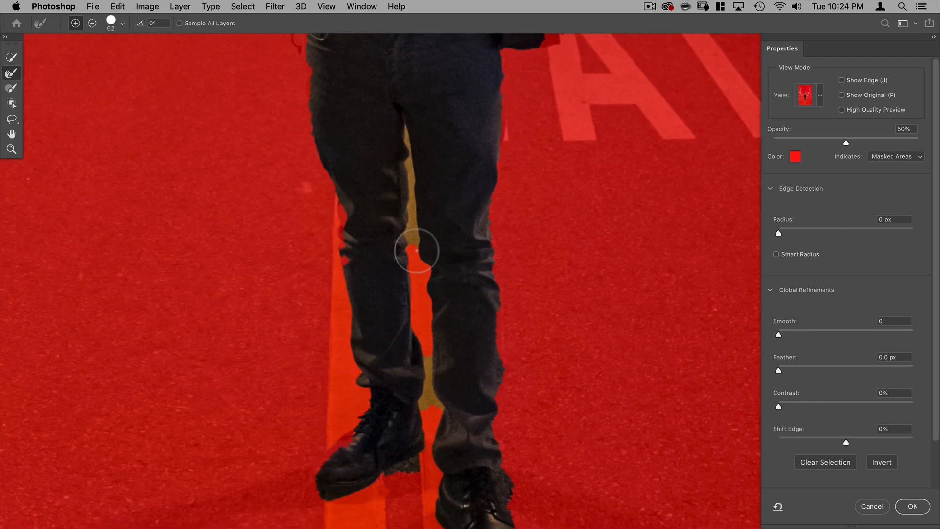
pyautogui.moveTo(414, 248); pyautogui.dragTo(411, 120)
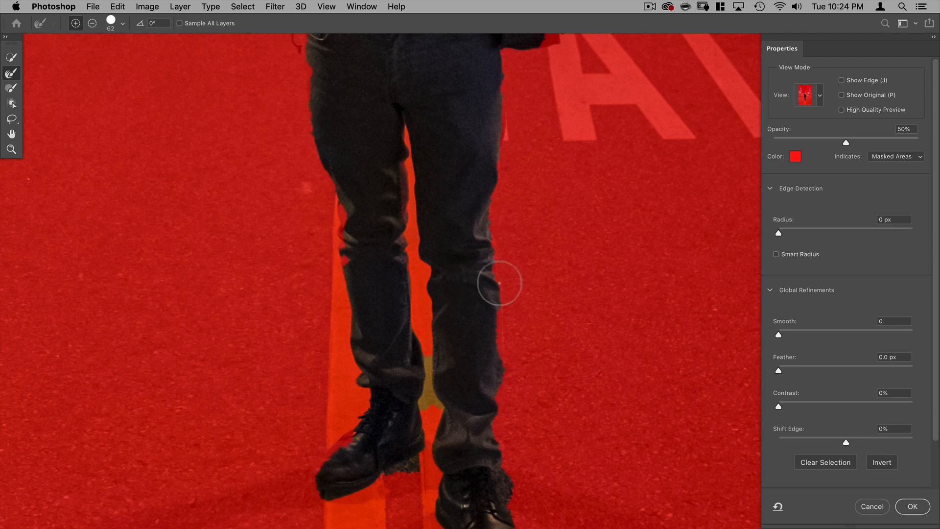
pyautogui.scroll(-2, 541, 286)
pyautogui.scroll(-2, 542, 286)
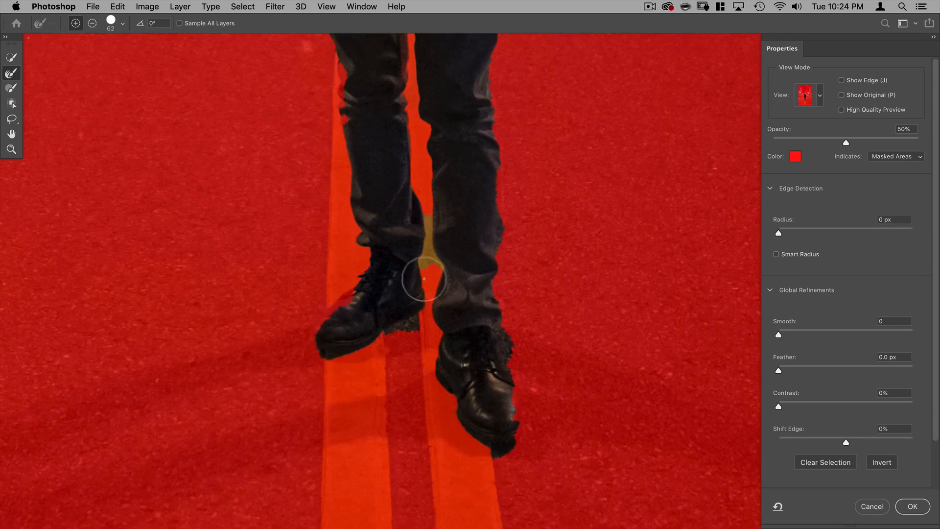
pyautogui.moveTo(430, 266); pyautogui.dragTo(427, 215)
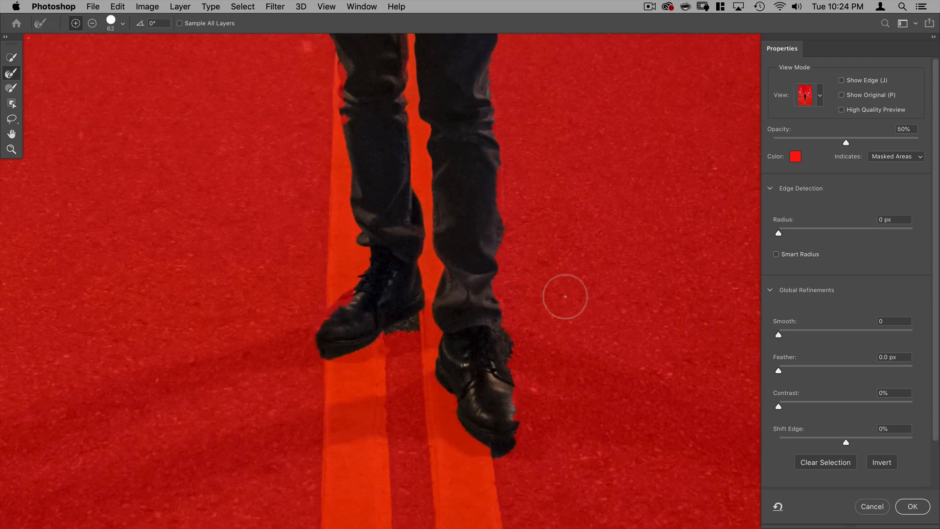
# - Enable Smart Radius, raise the edge detection radius slightly and output the selection as a mask on the copied layer
pyautogui.scroll(-2, 565, 296)
pyautogui.scroll(8, 564, 297)
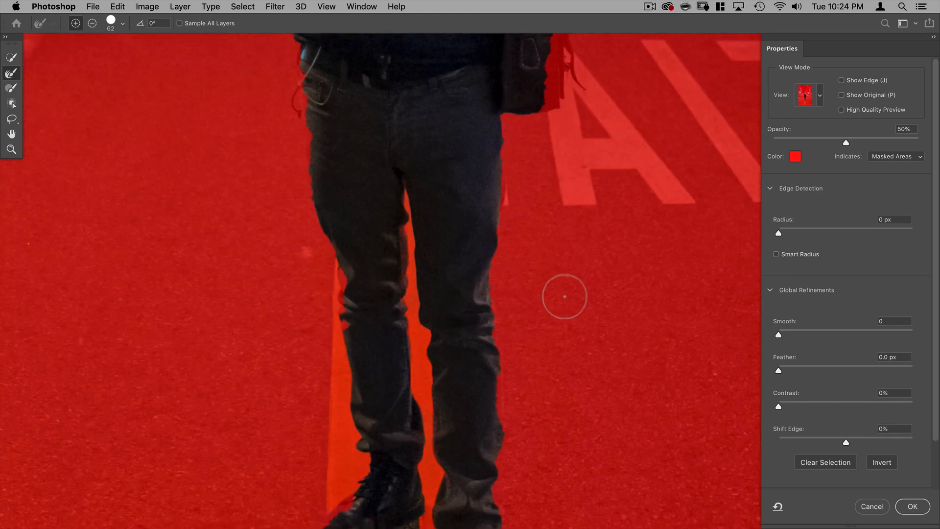
pyautogui.scroll(-3, 564, 296)
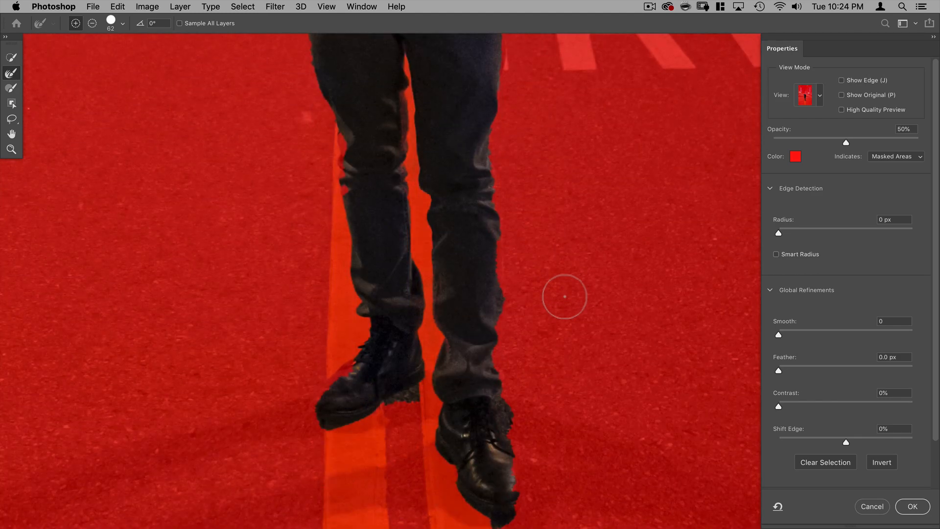
pyautogui.scroll(-1, 565, 297)
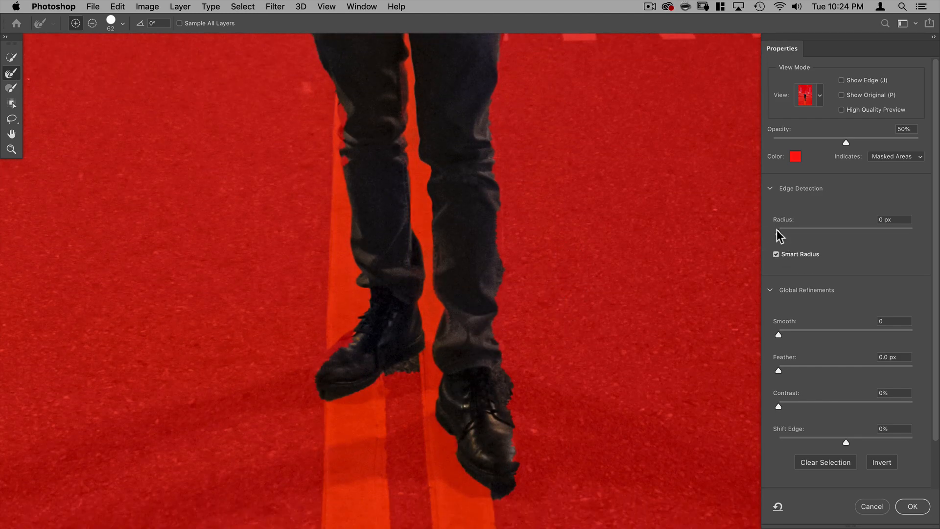
pyautogui.moveTo(776, 230); pyautogui.dragTo(784, 232)
pyautogui.click(910, 506)
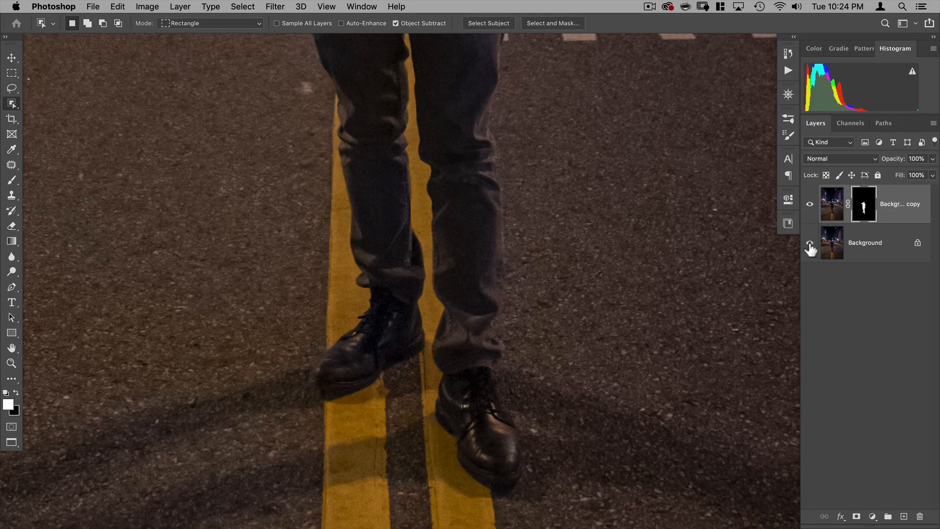
# - Hide the Background layer to isolate the cut-out man on transparency
pyautogui.click(809, 243)
pyautogui.scroll(-2, 431, 224)
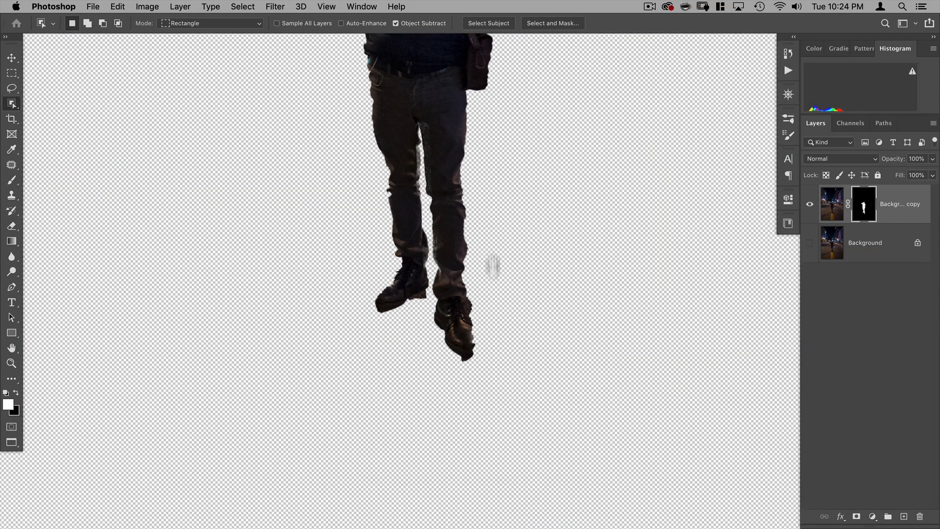
pyautogui.scroll(-3, 493, 265)
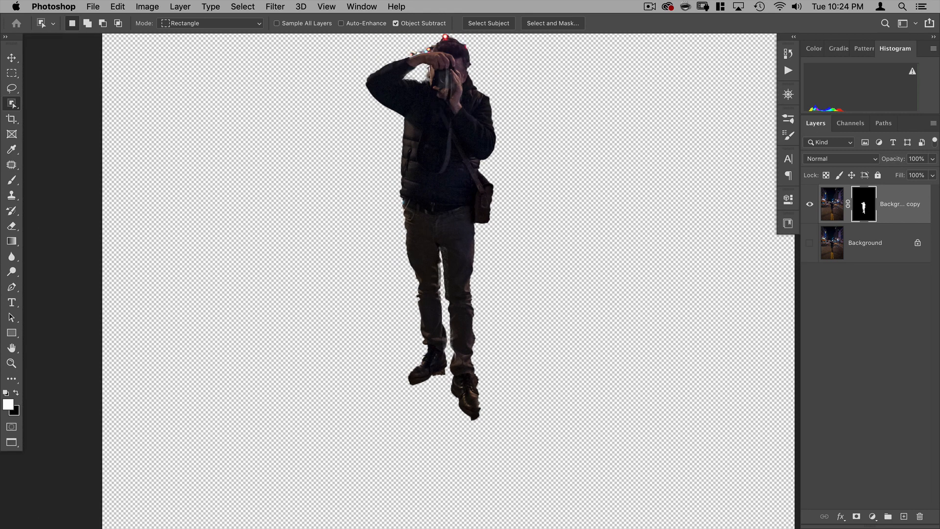
# - Activate the Brush tool with the Soft Round Pressure Size preset from General Brushes and undo the test dab
pyautogui.press('v')
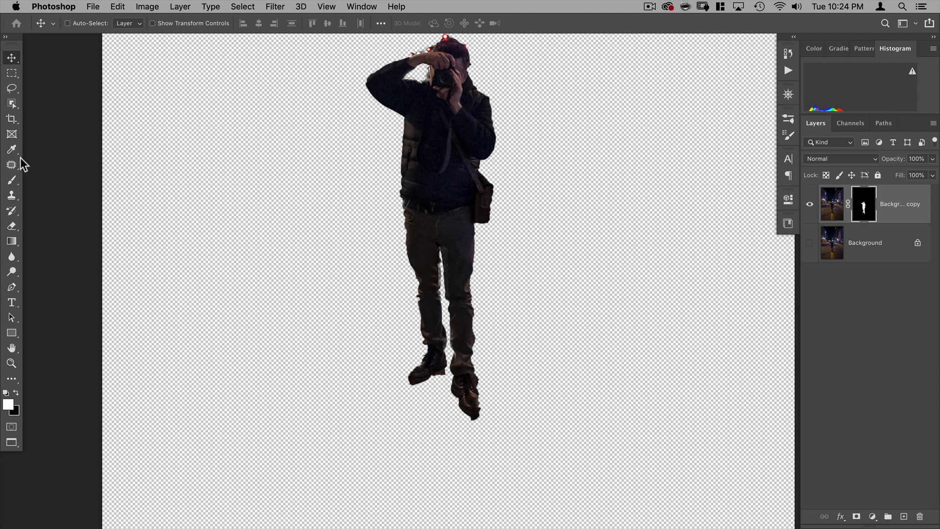
pyautogui.click(12, 180)
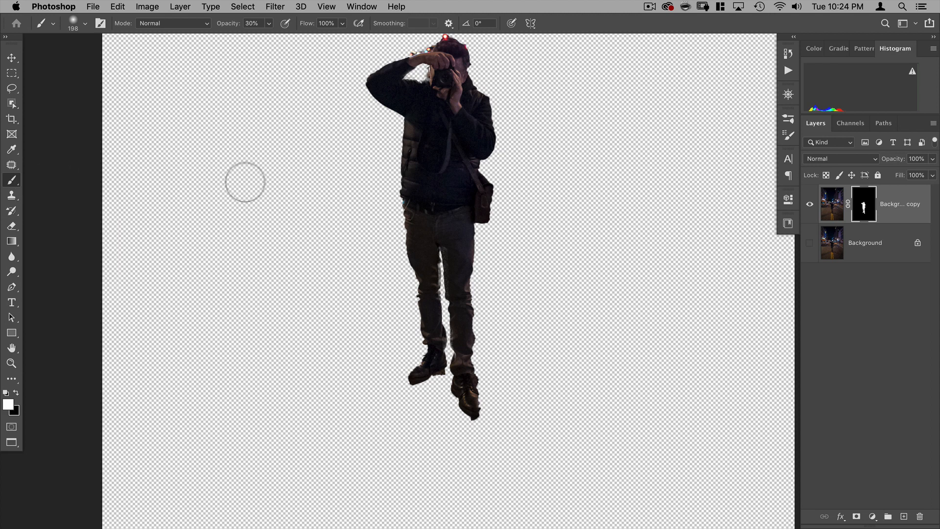
pyautogui.rightClick(244, 182)
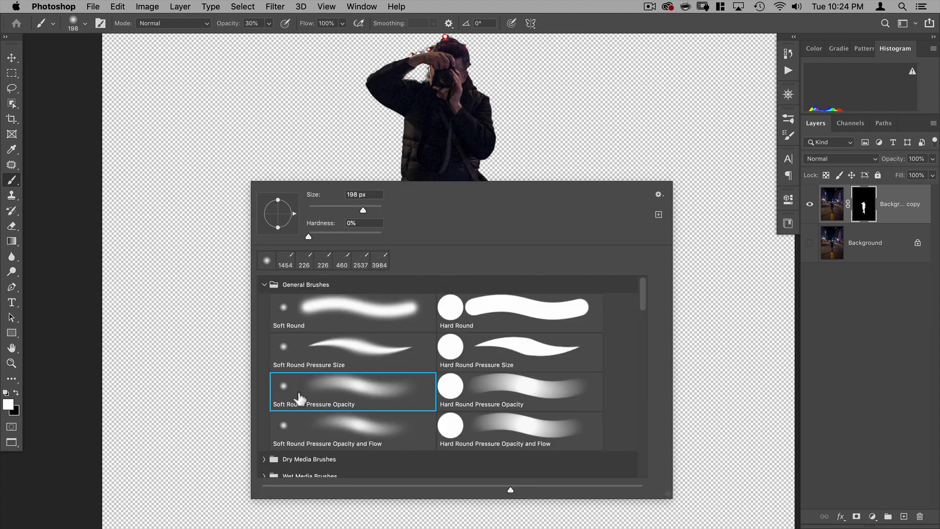
pyautogui.click(292, 361)
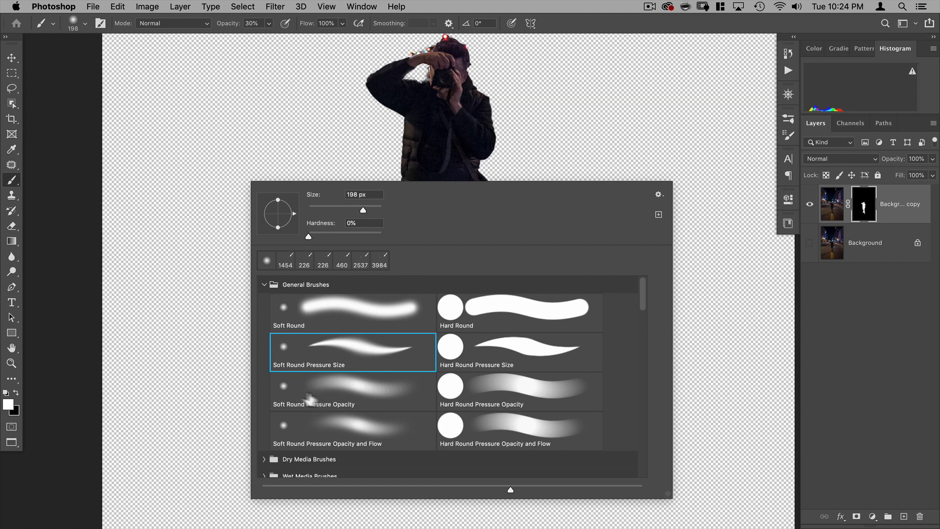
pyautogui.click(205, 130)
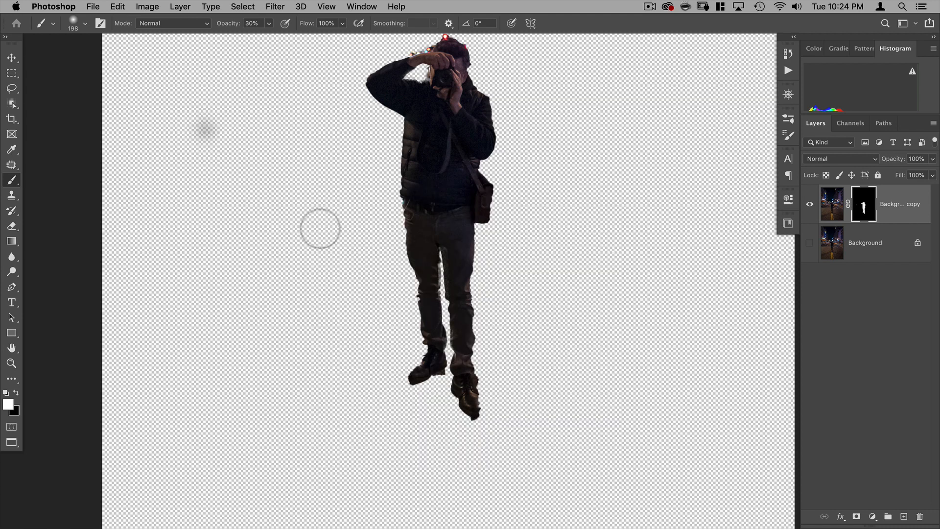
pyautogui.press('super+z')
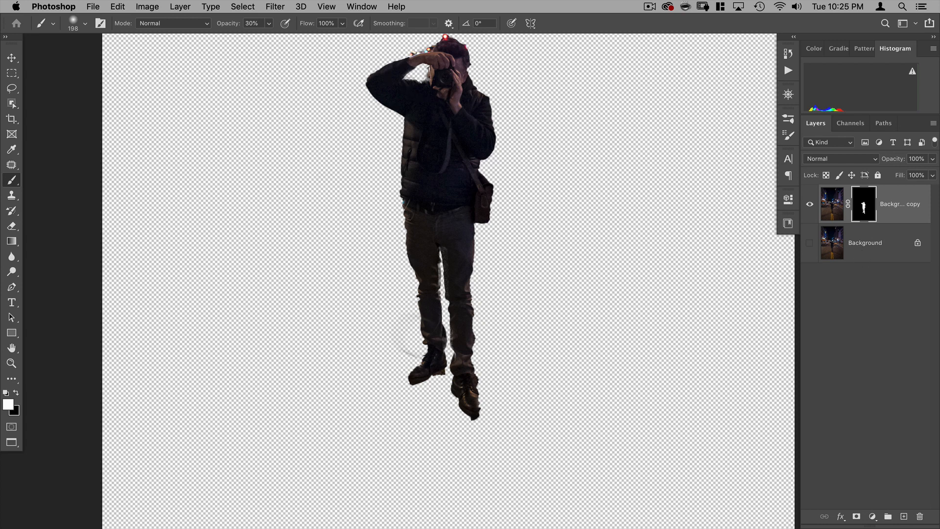
# - Show the Background layer again and add an empty layer directly above it
pyautogui.click(873, 253)
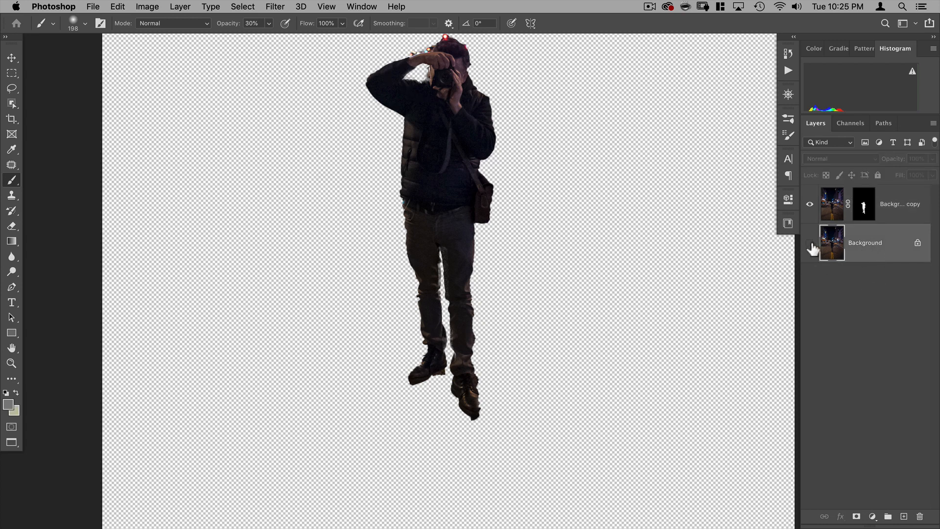
pyautogui.click(810, 244)
pyautogui.press('space')
pyautogui.moveTo(478, 208); pyautogui.dragTo(499, 250)
pyautogui.click(903, 517)
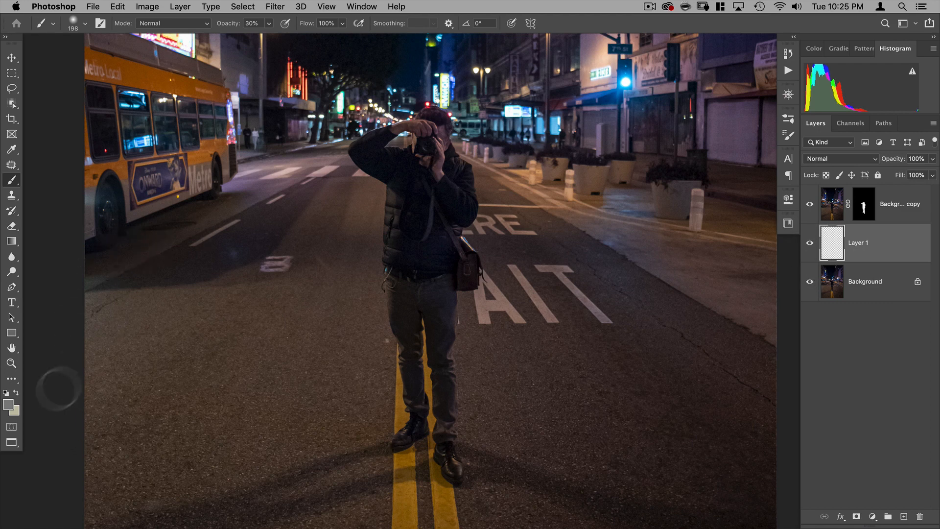
# - Set the foreground color to bright green 00ff12 and return to the Brush tool
pyautogui.click(8, 403)
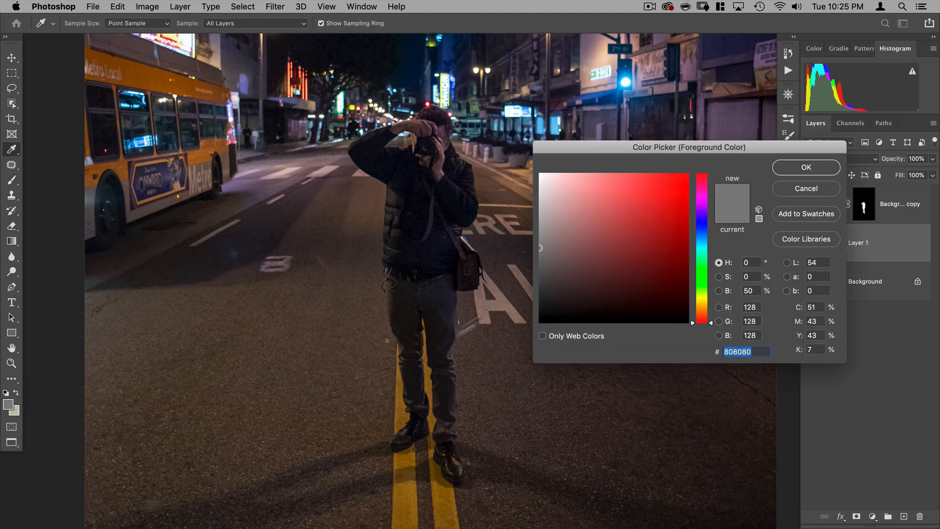
pyautogui.click(700, 271)
pyautogui.click(687, 175)
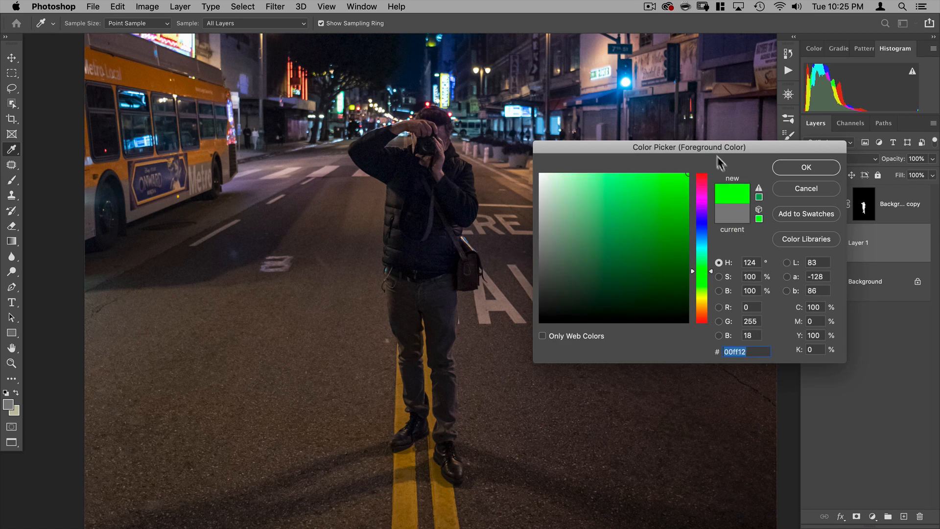
pyautogui.click(807, 167)
pyautogui.press('b')
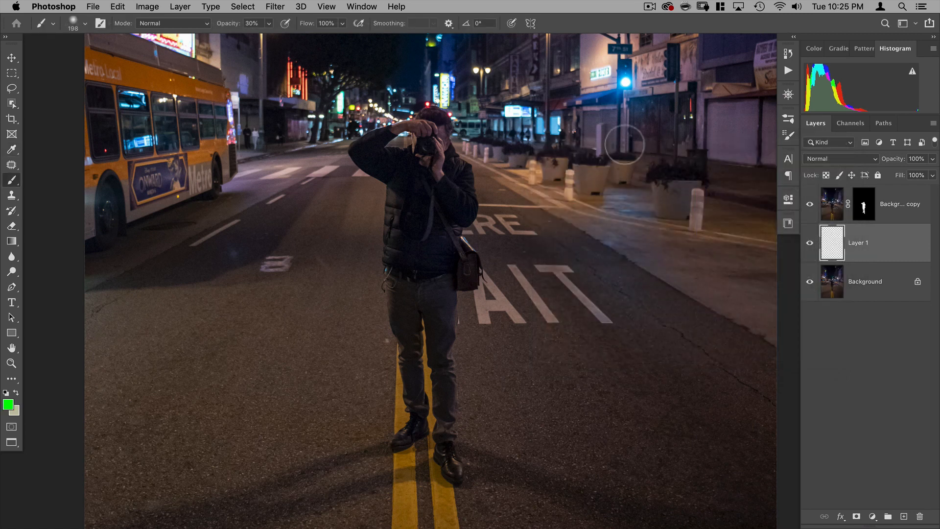
# - Fill the empty layer with the green foreground color at 100% and set the layer's opacity to 50%
pyautogui.click(118, 6)
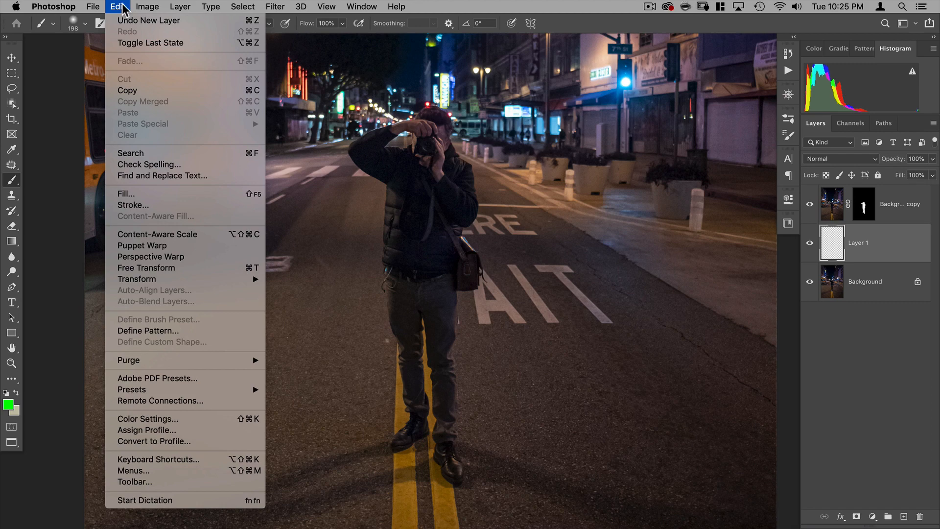
pyautogui.click(126, 193)
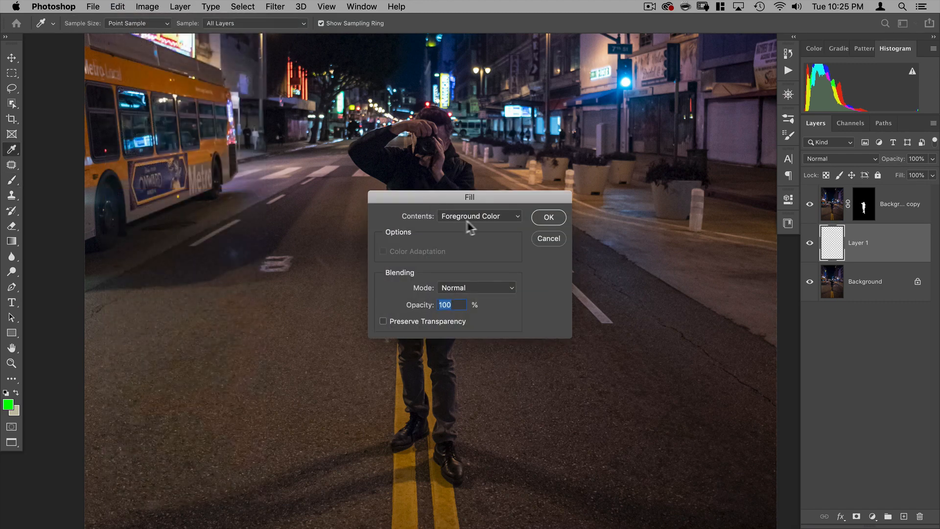
pyautogui.click(556, 217)
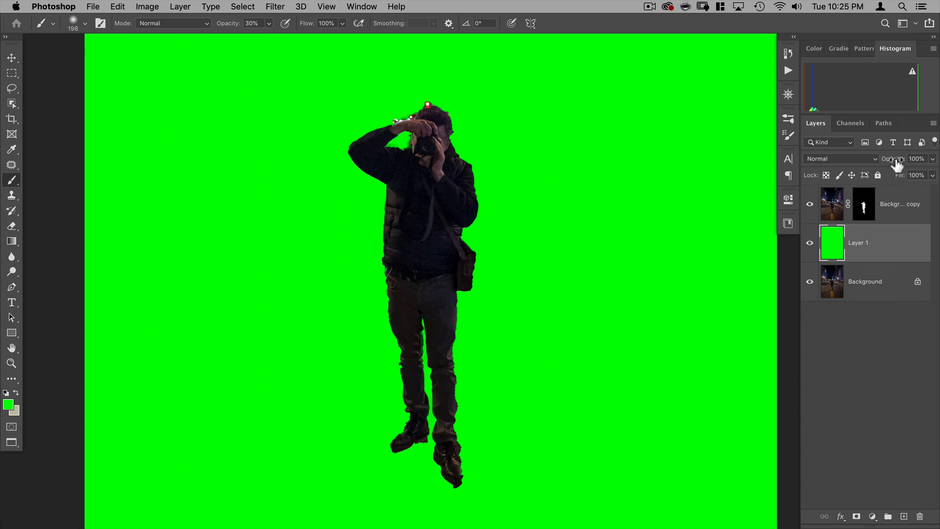
pyautogui.click(915, 159)
pyautogui.write('50')
pyautogui.press('Return')
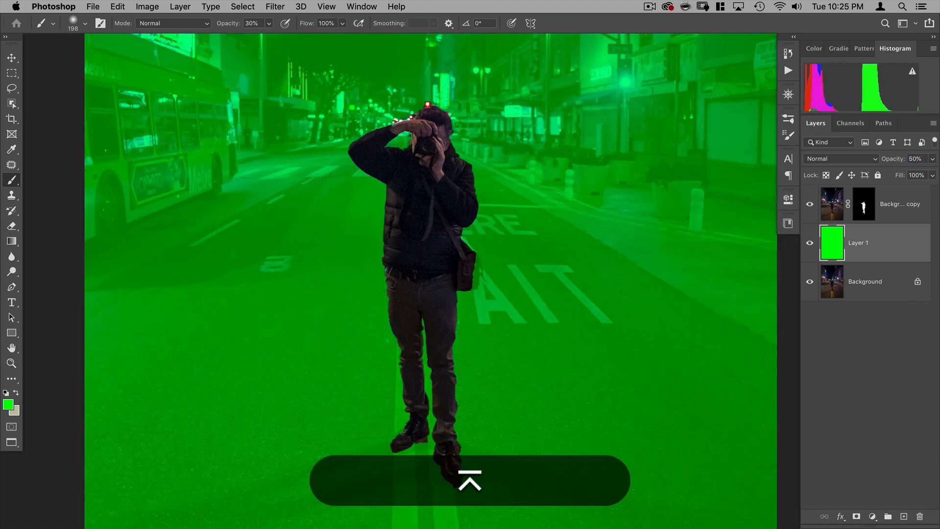
# - Target the mask of the copied layer and set the brush to 32 px with 100% opacity for work around the head
pyautogui.click(863, 205)
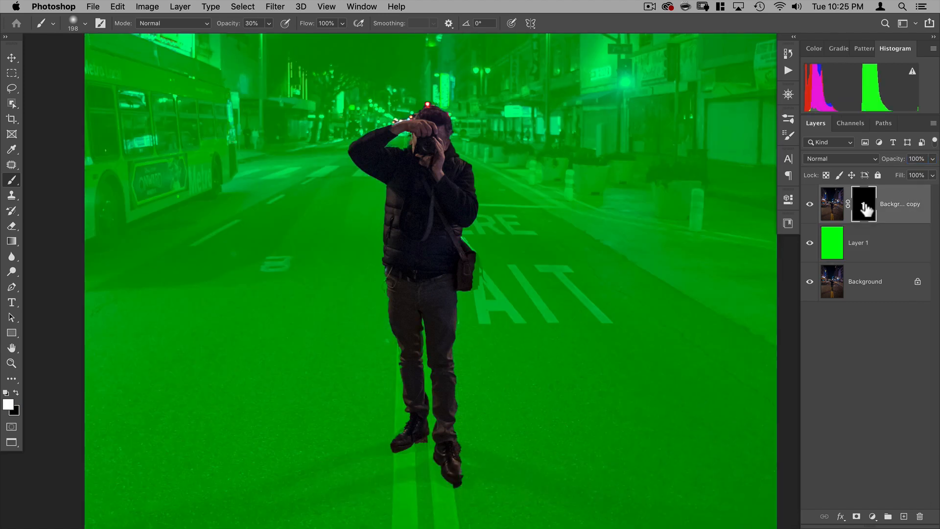
pyautogui.press('super+space')
pyautogui.moveTo(412, 102); pyautogui.dragTo(370, 142)
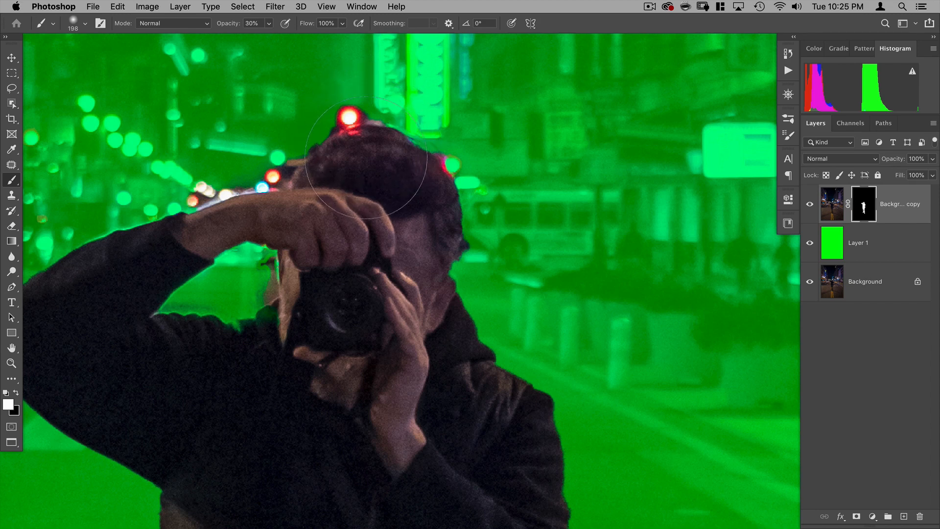
pyautogui.press('ctrl')
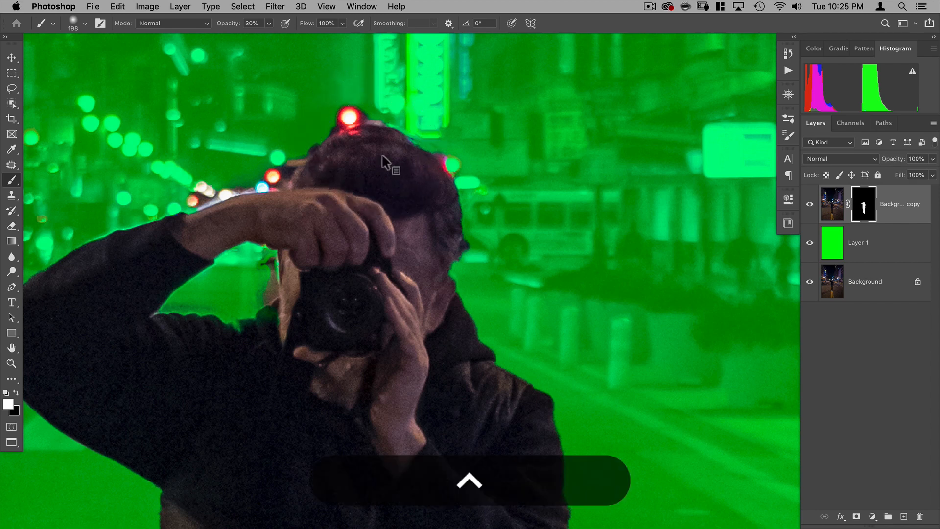
pyautogui.press('alt')
pyautogui.moveTo(401, 154)
pyautogui.mouseDown()
pyautogui.moveTo(343, 156)
pyautogui.moveTo(414, 155)
pyautogui.moveTo(394, 155)
pyautogui.moveTo(402, 241)
pyautogui.moveTo(402, 134)
pyautogui.moveTo(390, 237)
pyautogui.mouseUp()
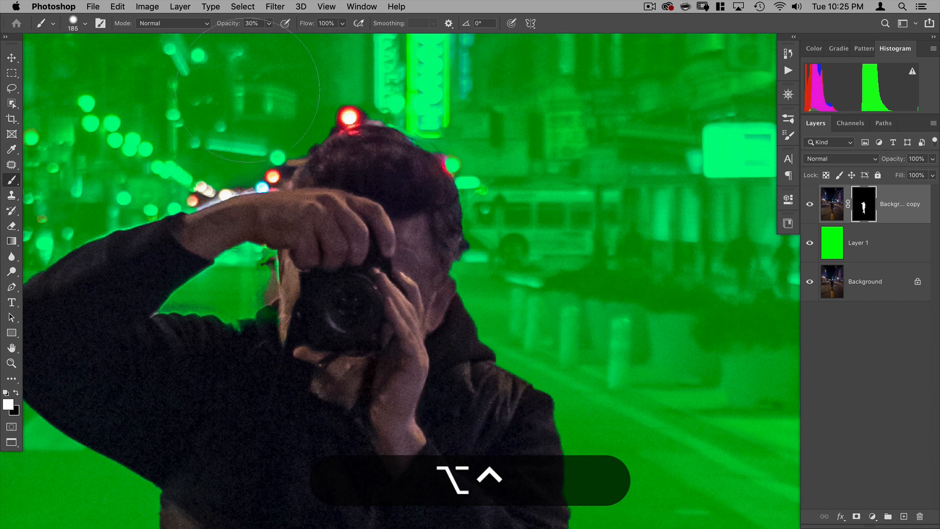
pyautogui.moveTo(223, 30)
pyautogui.mouseDown()
pyautogui.moveTo(310, 28)
pyautogui.moveTo(228, 30)
pyautogui.moveTo(280, 28)
pyautogui.mouseUp()
pyautogui.moveTo(379, 100)
pyautogui.mouseDown()
pyautogui.moveTo(236, 106)
pyautogui.moveTo(246, 106)
pyautogui.mouseUp()
# - Paint white on the mask above the man's head to reveal a strip of the street background
pyautogui.moveTo(315, 112); pyautogui.dragTo(379, 95)
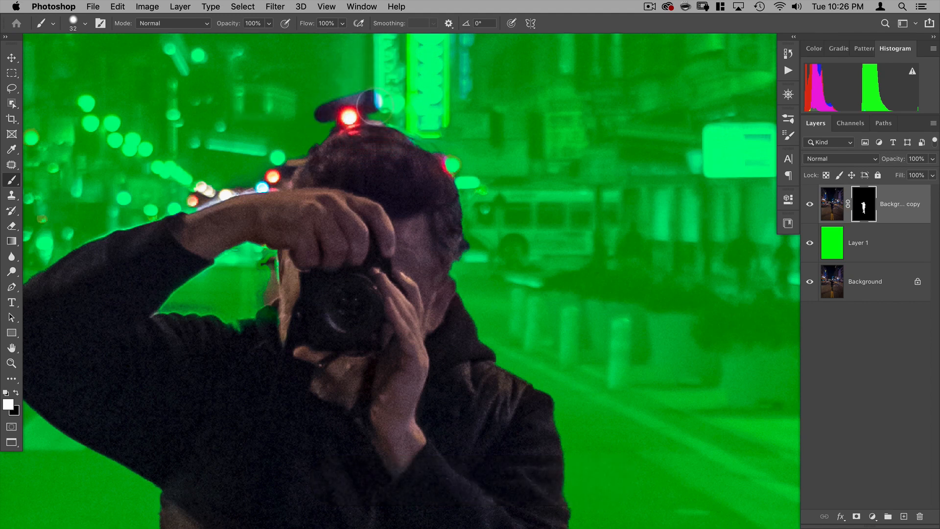
pyautogui.press('x')
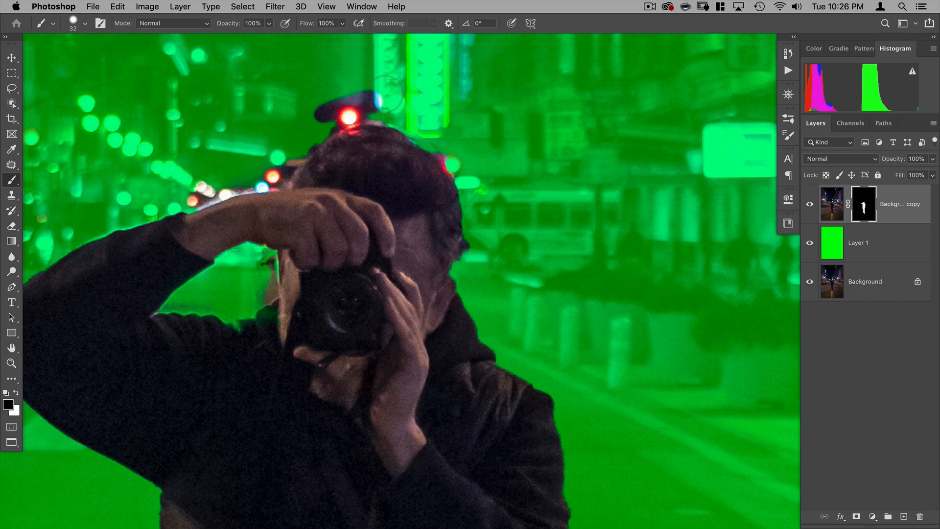
pyautogui.press('x')
pyautogui.moveTo(389, 97); pyautogui.dragTo(328, 115)
# - Paint black on the mask over the revealed strip and red light above the head, and restore the cap's edge with white
pyautogui.press('x')
pyautogui.moveTo(394, 90); pyautogui.dragTo(299, 123)
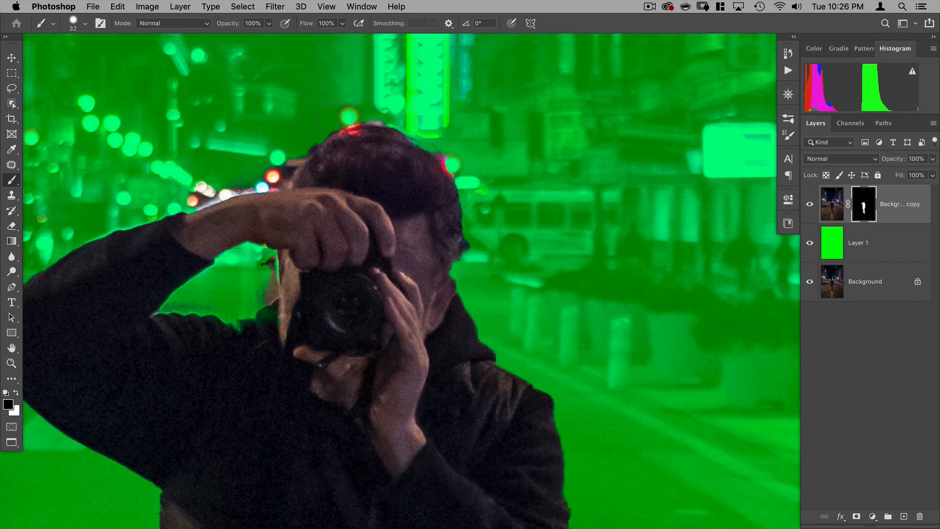
pyautogui.press('x')
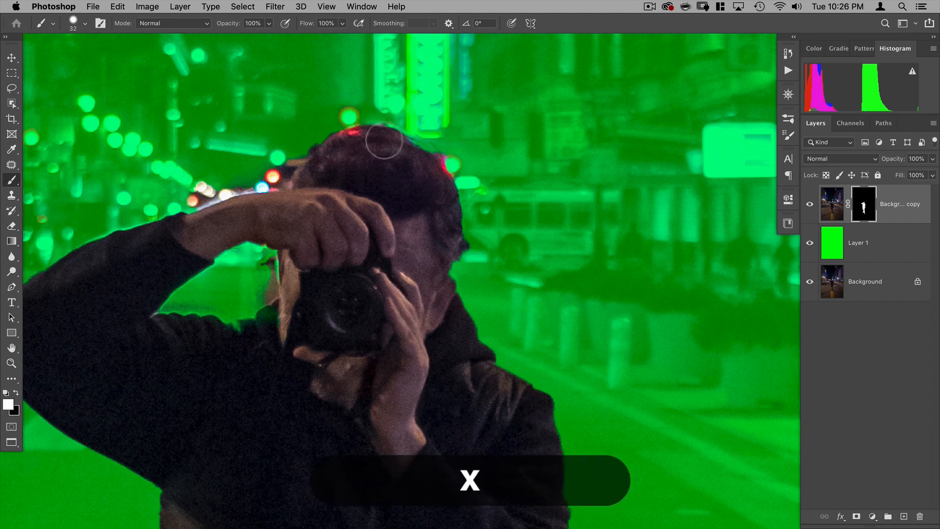
pyautogui.moveTo(383, 145); pyautogui.dragTo(425, 148)
# - Mask out the background remnants between the raised arm and camera and the lights above the wrist, reducing the brush to 18 px
pyautogui.press('x')
pyautogui.press('space')
pyautogui.moveTo(534, 255)
pyautogui.mouseDown()
pyautogui.moveTo(544, 198)
pyautogui.moveTo(699, 193)
pyautogui.mouseUp()
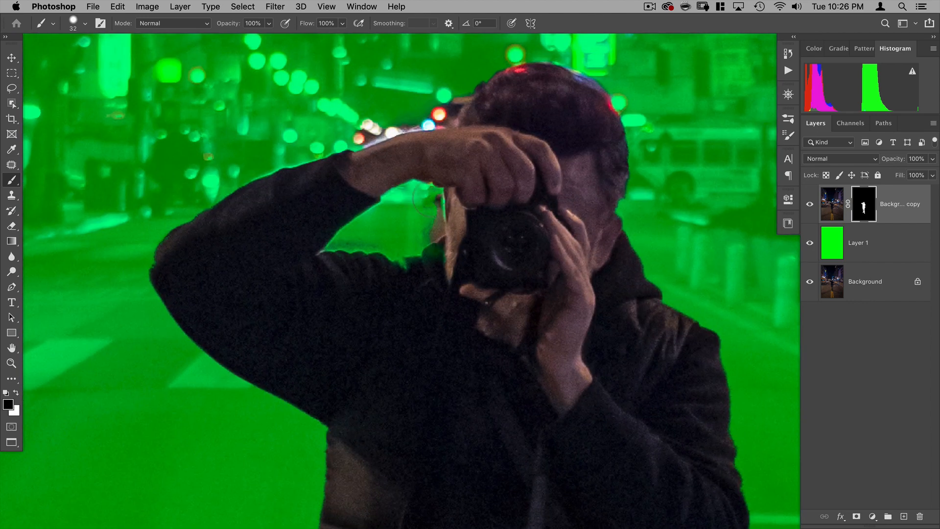
pyautogui.moveTo(419, 191); pyautogui.dragTo(436, 238)
pyautogui.moveTo(377, 243); pyautogui.dragTo(348, 243)
pyautogui.hotkey('ctrl', 'alt')
pyautogui.moveTo(387, 245); pyautogui.dragTo(442, 247)
pyautogui.press('x')
pyautogui.press('x')
pyautogui.moveTo(361, 139)
pyautogui.mouseDown()
pyautogui.moveTo(450, 116)
pyautogui.moveTo(367, 127)
pyautogui.mouseUp()
pyautogui.press('x')
# - Restore the missing parts of the shoulder bag and its hanging strap with white, and trim the bag's outer edge with black
pyautogui.press('space')
pyautogui.moveTo(593, 480); pyautogui.dragTo(489, 79)
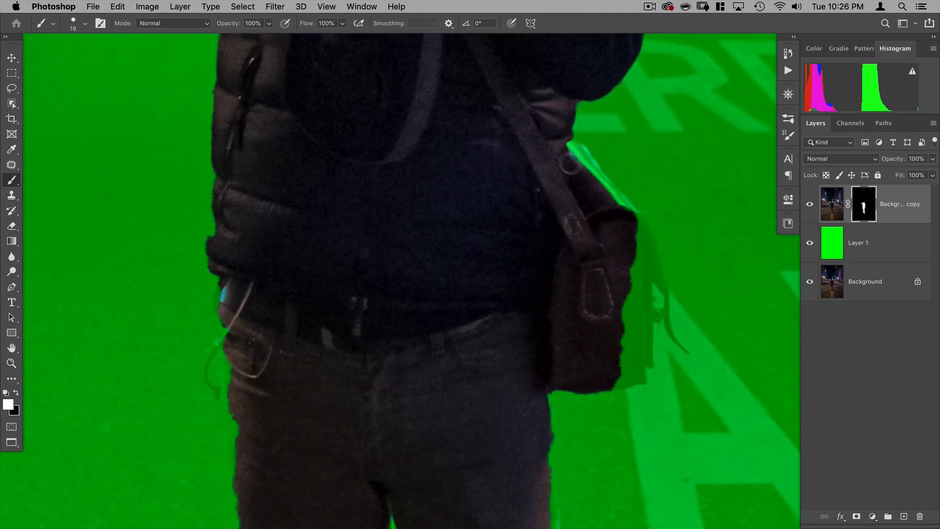
pyautogui.press('x')
pyautogui.moveTo(568, 149)
pyautogui.mouseDown()
pyautogui.moveTo(631, 289)
pyautogui.moveTo(625, 309)
pyautogui.mouseUp()
pyautogui.press('x')
pyautogui.moveTo(605, 382)
pyautogui.mouseDown()
pyautogui.moveTo(640, 378)
pyautogui.moveTo(650, 290)
pyautogui.moveTo(635, 221)
pyautogui.moveTo(684, 352)
pyautogui.moveTo(616, 368)
pyautogui.mouseUp()
pyautogui.click(655, 315)
pyautogui.press('x')
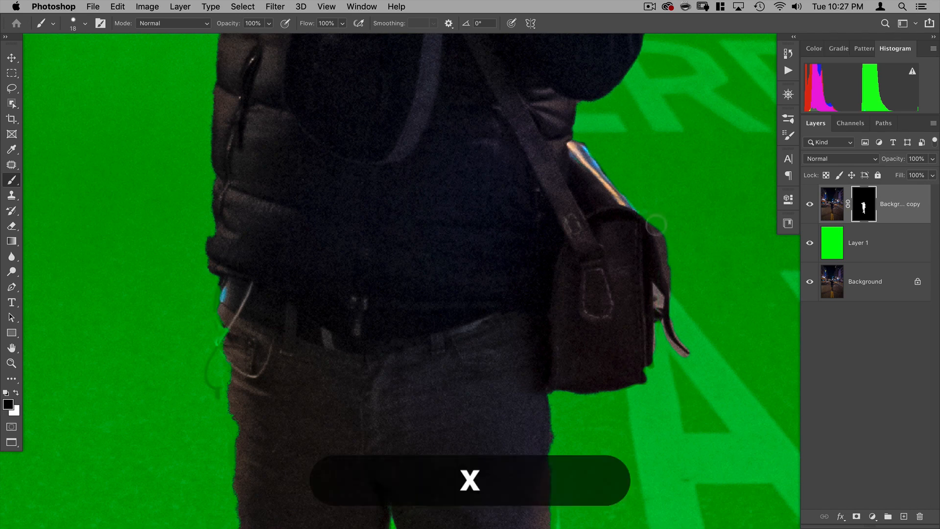
pyautogui.moveTo(655, 220)
pyautogui.mouseDown()
pyautogui.moveTo(690, 308)
pyautogui.moveTo(683, 354)
pyautogui.mouseUp()
# - Refine the mask along the jacket's side, the waist and the outer edges of the trousers
pyautogui.press('x')
pyautogui.press('space')
pyautogui.moveTo(562, 351); pyautogui.dragTo(547, 153)
pyautogui.moveTo(212, 188)
pyautogui.mouseDown()
pyautogui.moveTo(188, 136)
pyautogui.moveTo(215, 333)
pyautogui.mouseUp()
pyautogui.moveTo(359, 390); pyautogui.dragTo(357, 201)
pyautogui.moveTo(278, 252)
pyautogui.mouseDown()
pyautogui.moveTo(273, 332)
pyautogui.moveTo(282, 360)
pyautogui.mouseUp()
pyautogui.press('space')
pyautogui.moveTo(332, 352); pyautogui.dragTo(347, 158)
pyautogui.moveTo(543, 247); pyautogui.dragTo(537, 320)
# - Clean up the mask around the lower legs and shoes, alternating black and white paint
pyautogui.press('space')
pyautogui.moveTo(514, 391); pyautogui.dragTo(539, 169)
pyautogui.press('x')
pyautogui.moveTo(382, 286)
pyautogui.mouseDown()
pyautogui.moveTo(434, 271)
pyautogui.moveTo(417, 283)
pyautogui.mouseUp()
pyautogui.moveTo(360, 309)
pyautogui.mouseDown()
pyautogui.moveTo(275, 319)
pyautogui.moveTo(289, 329)
pyautogui.mouseUp()
pyautogui.press('x')
pyautogui.moveTo(335, 220)
pyautogui.mouseDown()
pyautogui.moveTo(288, 255)
pyautogui.moveTo(275, 303)
pyautogui.mouseUp()
pyautogui.press('x')
pyautogui.moveTo(577, 269)
pyautogui.mouseDown()
pyautogui.moveTo(569, 299)
pyautogui.moveTo(601, 360)
pyautogui.moveTo(563, 180)
pyautogui.mouseUp()
pyautogui.press('x')
pyautogui.moveTo(569, 292)
pyautogui.mouseDown()
pyautogui.moveTo(578, 350)
pyautogui.moveTo(527, 372)
pyautogui.moveTo(601, 355)
pyautogui.moveTo(522, 397)
pyautogui.mouseUp()
pyautogui.press('x')
# - Check the whole cut-out against the green overlay and delete the green-filled layer
pyautogui.press('super+space')
pyautogui.moveTo(540, 261); pyautogui.dragTo(466, 292)
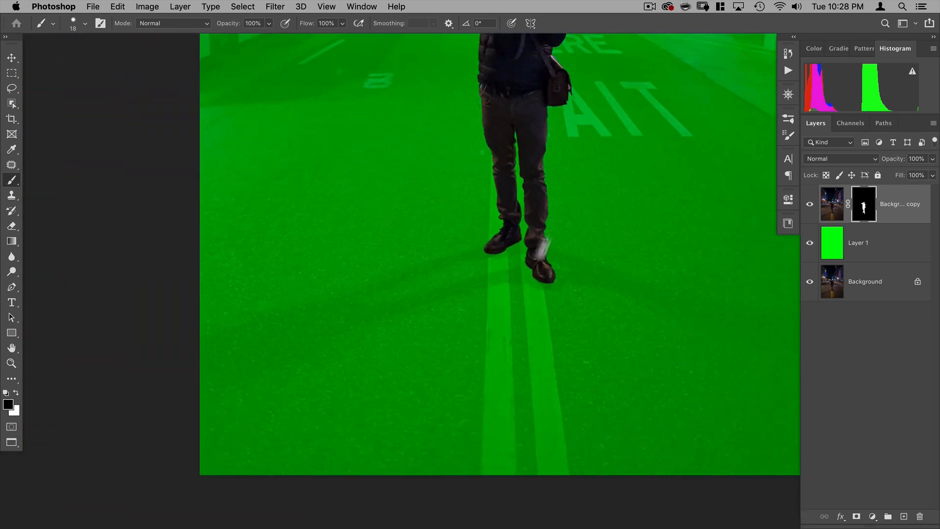
pyautogui.moveTo(542, 266); pyautogui.dragTo(474, 360)
pyautogui.moveTo(494, 161); pyautogui.dragTo(478, 181)
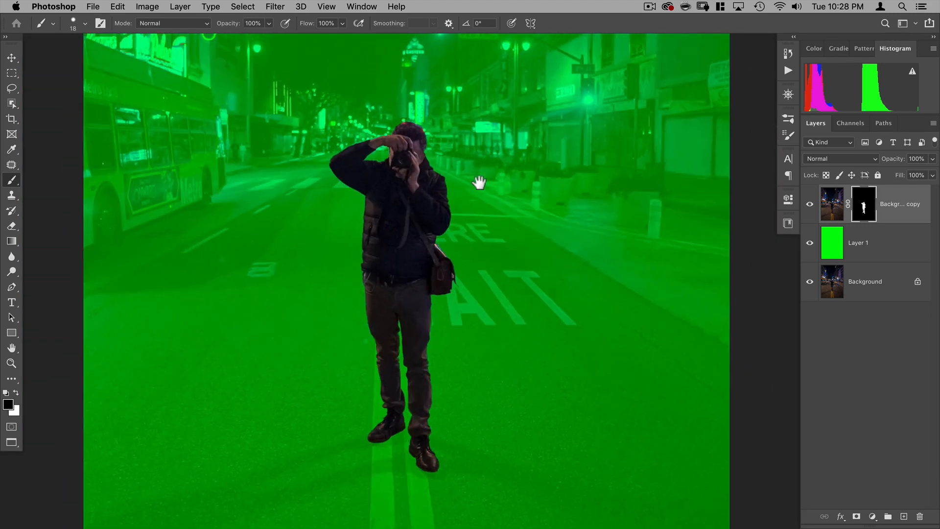
pyautogui.press('super+space')
pyautogui.moveTo(400, 112); pyautogui.dragTo(430, 130)
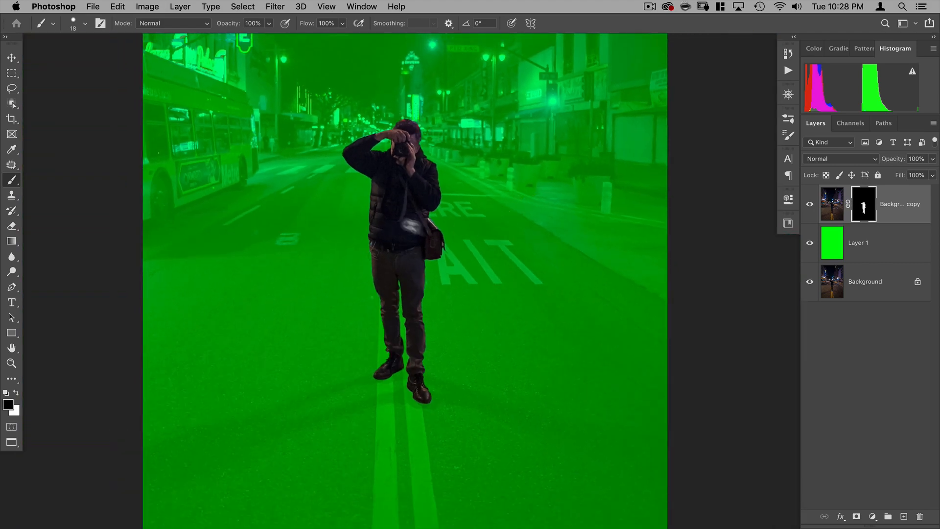
pyautogui.press('super+space')
pyautogui.moveTo(459, 234); pyautogui.dragTo(435, 235)
pyautogui.moveTo(473, 194); pyautogui.dragTo(497, 256)
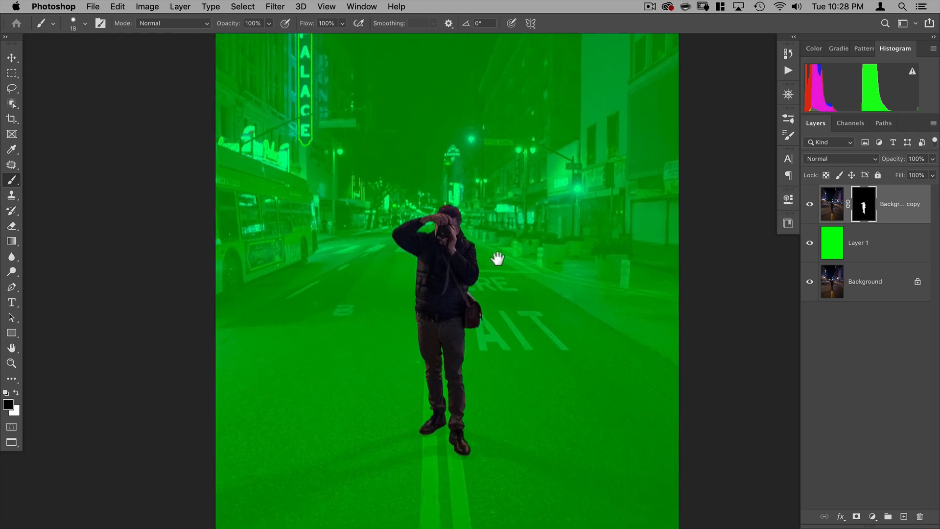
pyautogui.moveTo(877, 256); pyautogui.dragTo(916, 512)
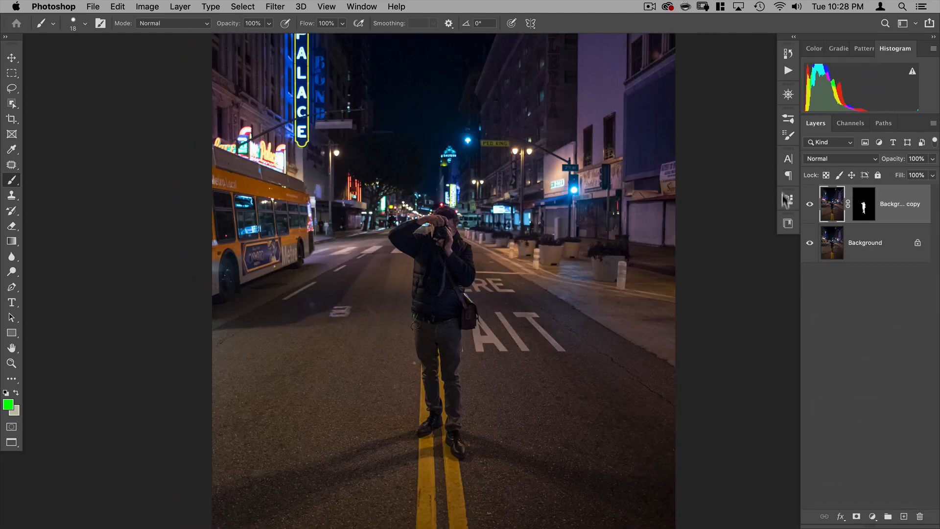
# - Rename the masked copy layer to "man"
pyautogui.press('v')
pyautogui.click(892, 208)
pyautogui.rightClick(891, 208)
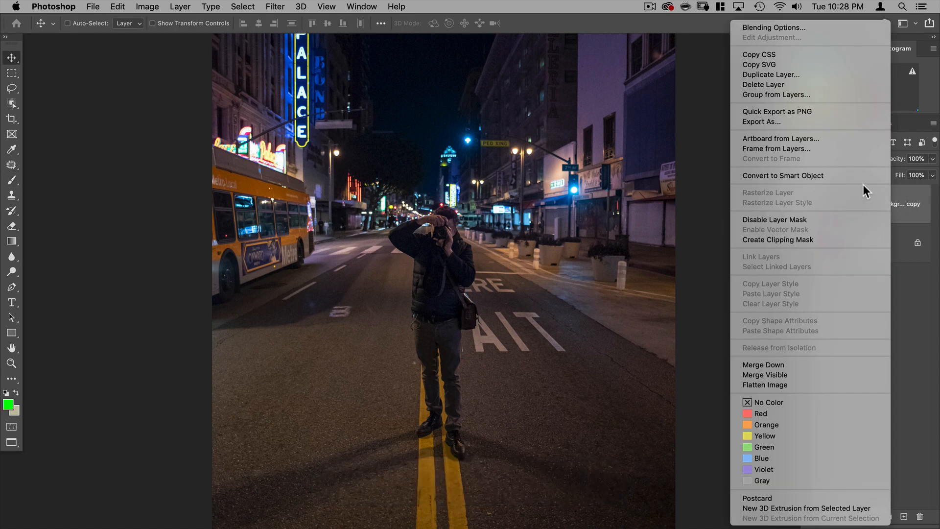
pyautogui.click(893, 208)
pyautogui.doubleClick(899, 204)
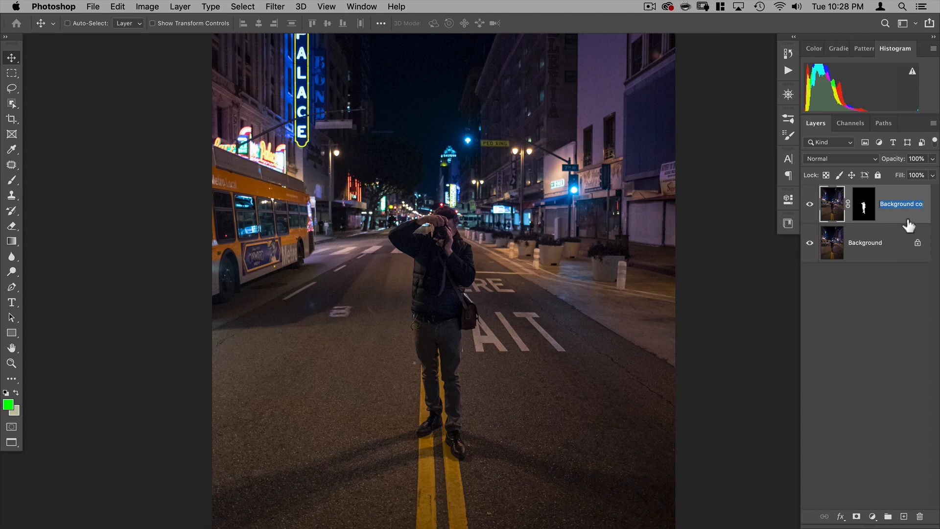
pyautogui.write('man')
pyautogui.press('Return')
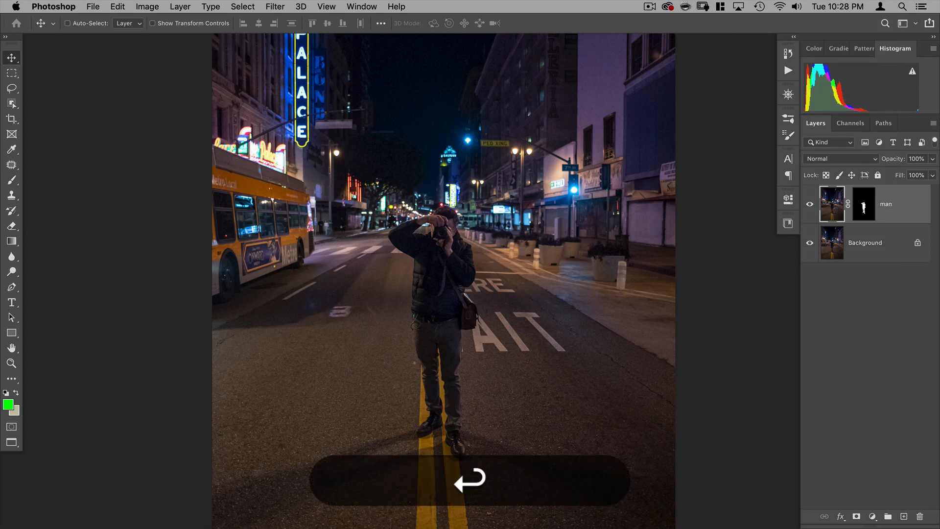
# - Create a new layer named "atmosphere" directly above the Background and activate the Brush tool
pyautogui.click(876, 247)
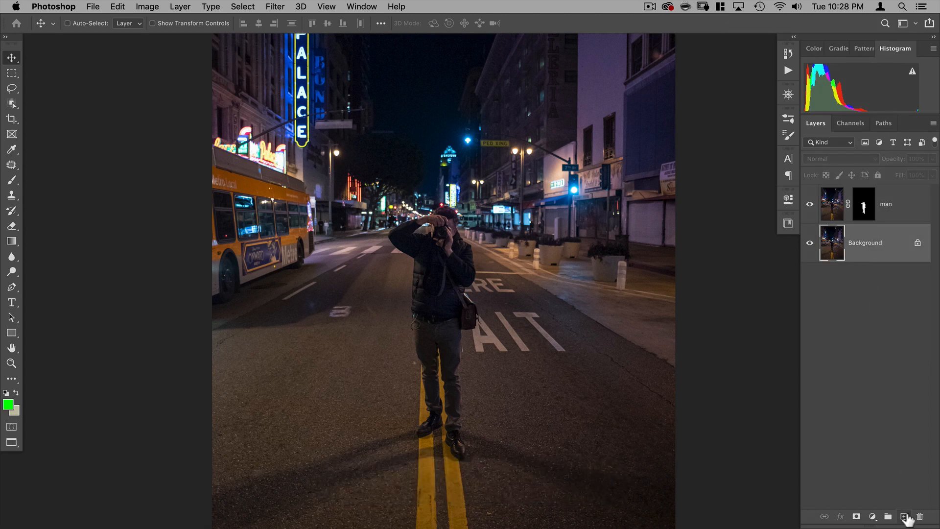
pyautogui.click(904, 516)
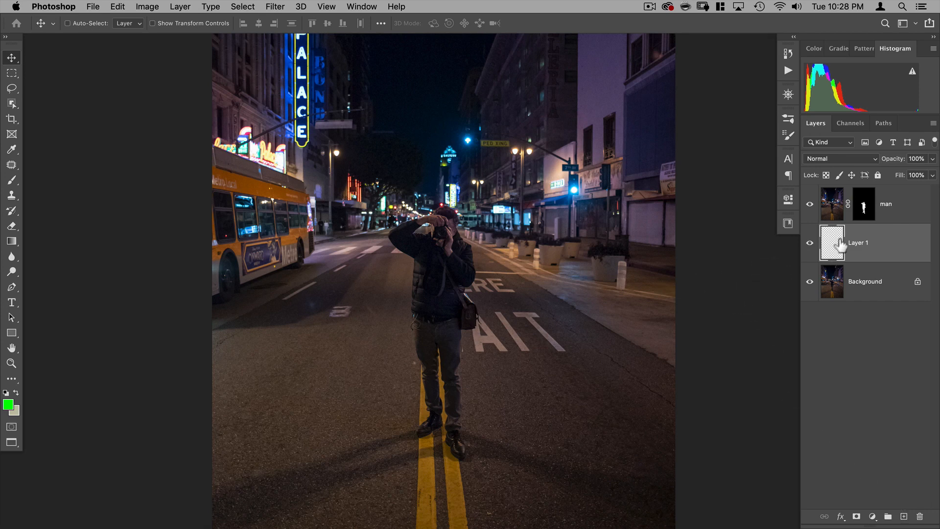
pyautogui.doubleClick(857, 243)
pyautogui.write('atmosphere')
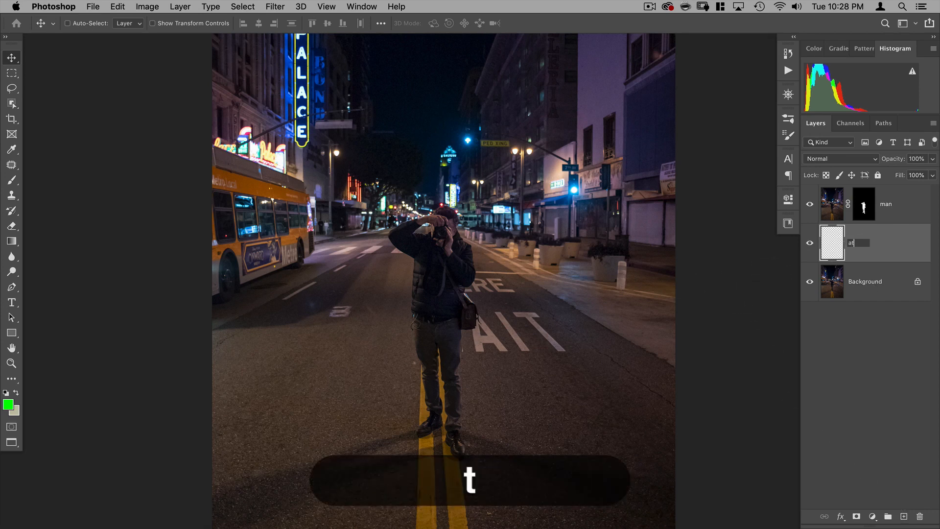
pyautogui.press('Return')
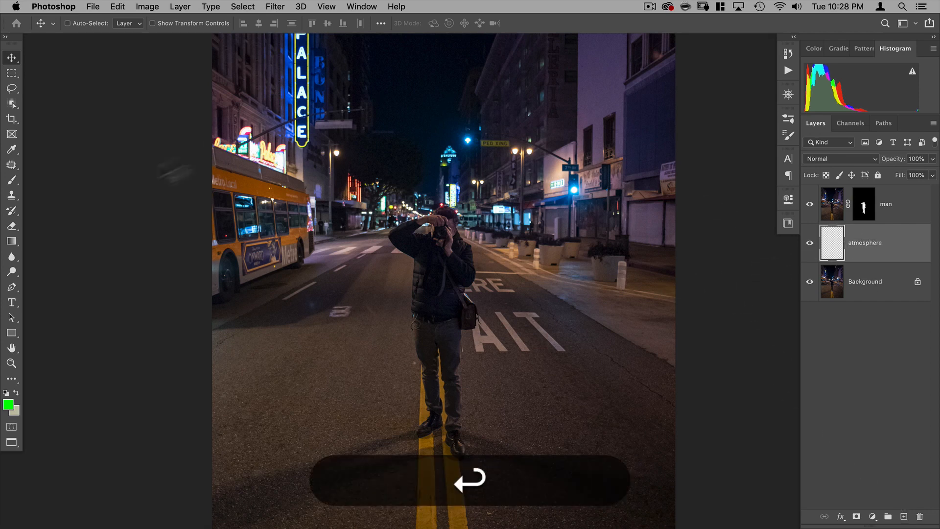
pyautogui.click(11, 180)
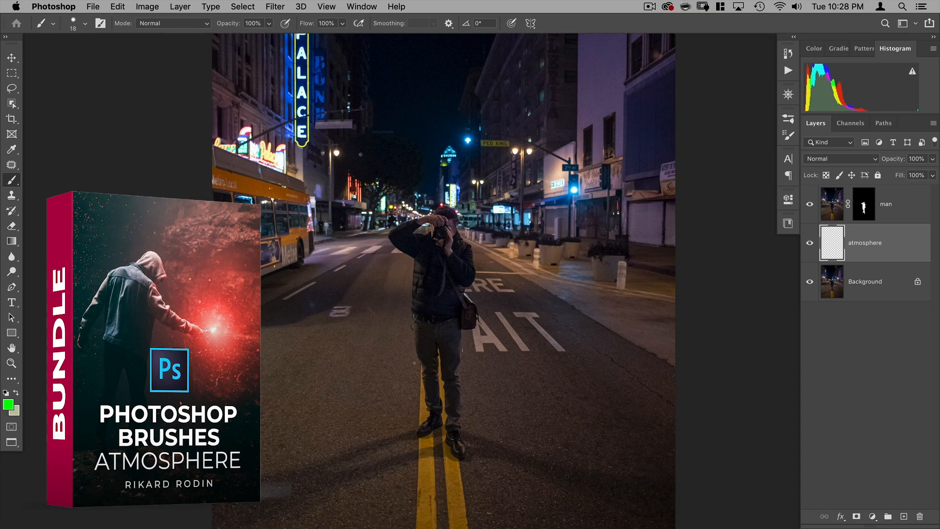
# - Browse the Dust, Water and Smoke & Fog libraries and look over the installed brush folders
pyautogui.click(787, 223)
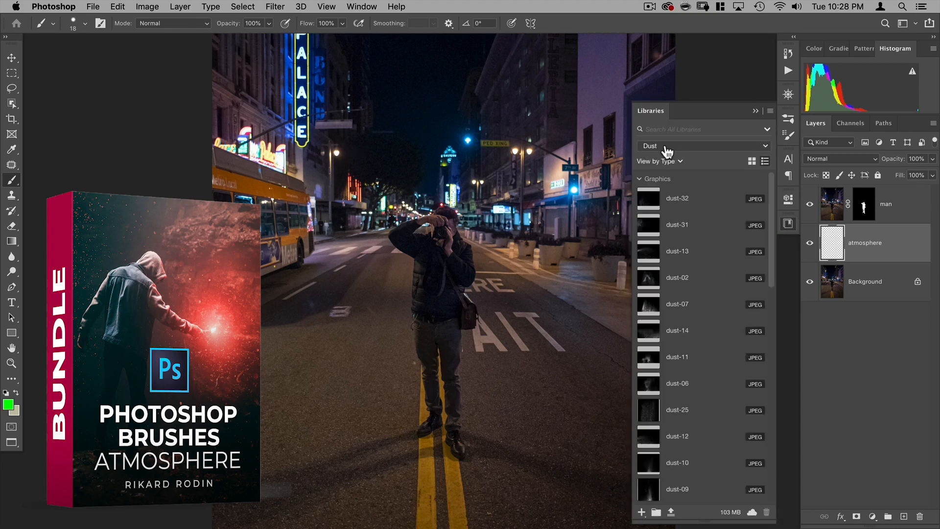
pyautogui.click(667, 148)
pyautogui.click(677, 177)
pyautogui.click(671, 148)
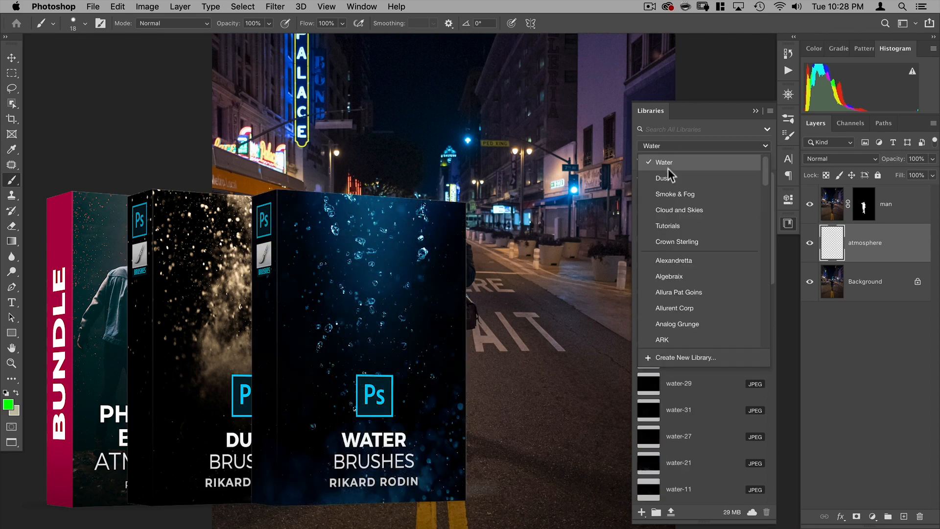
pyautogui.click(668, 194)
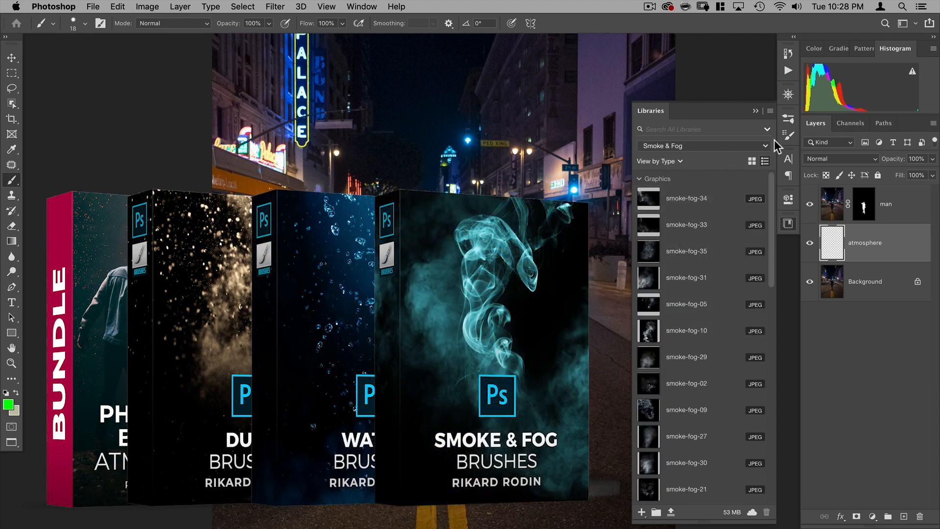
pyautogui.click(788, 119)
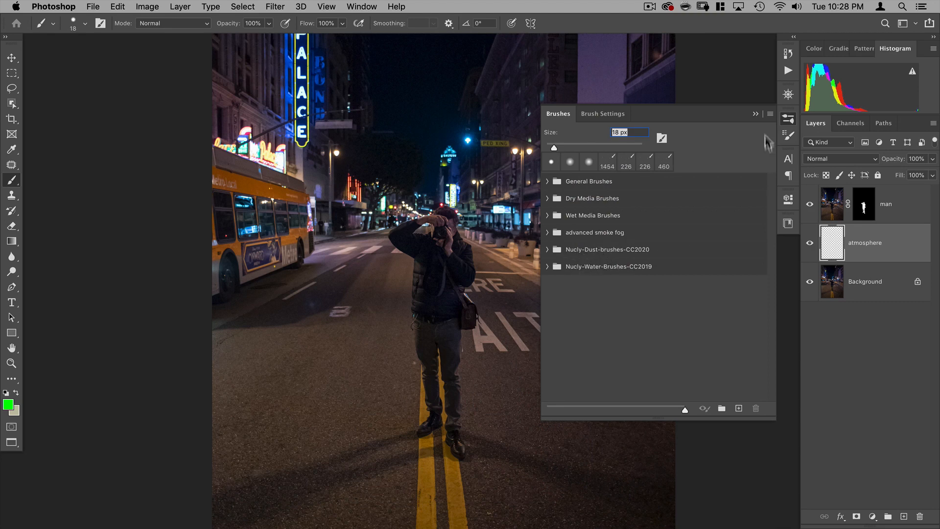
pyautogui.click(788, 117)
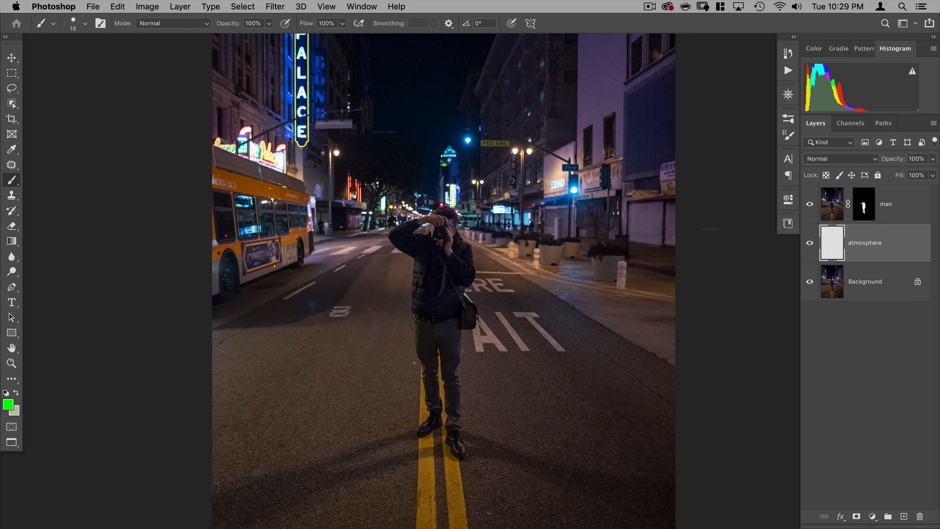
# - Choose the Advanced Fog 02 brush from the advanced smoke fog folder for the atmosphere layer
pyautogui.rightClick(343, 211)
pyautogui.scroll(-10, 436, 351)
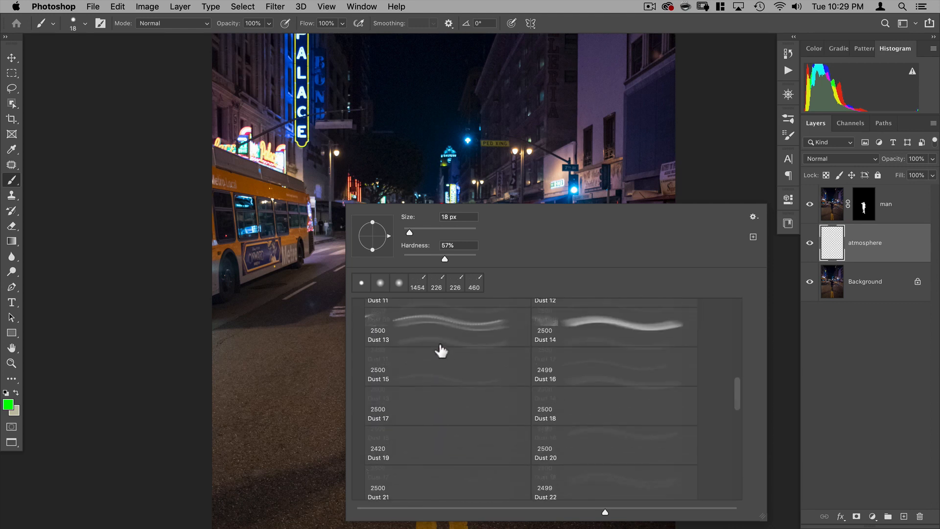
pyautogui.scroll(10, 441, 350)
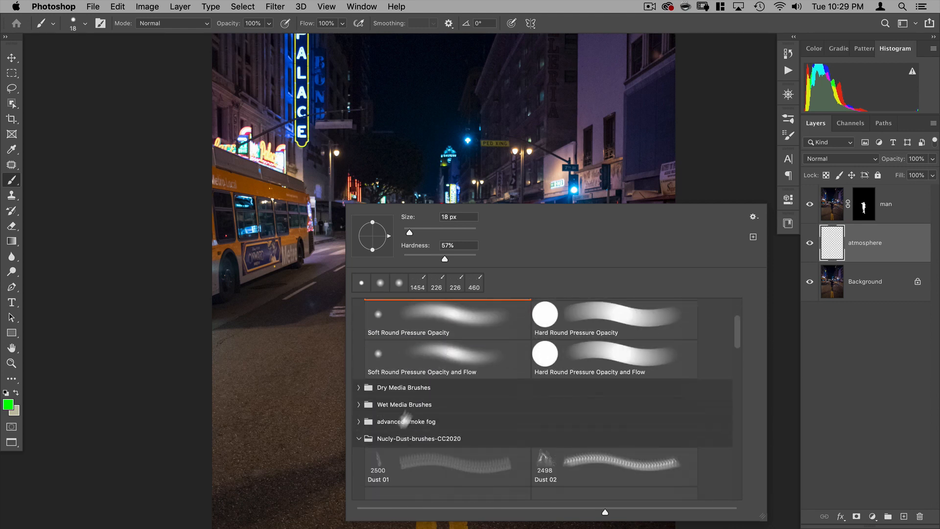
pyautogui.click(359, 422)
pyautogui.scroll(-2, 419, 397)
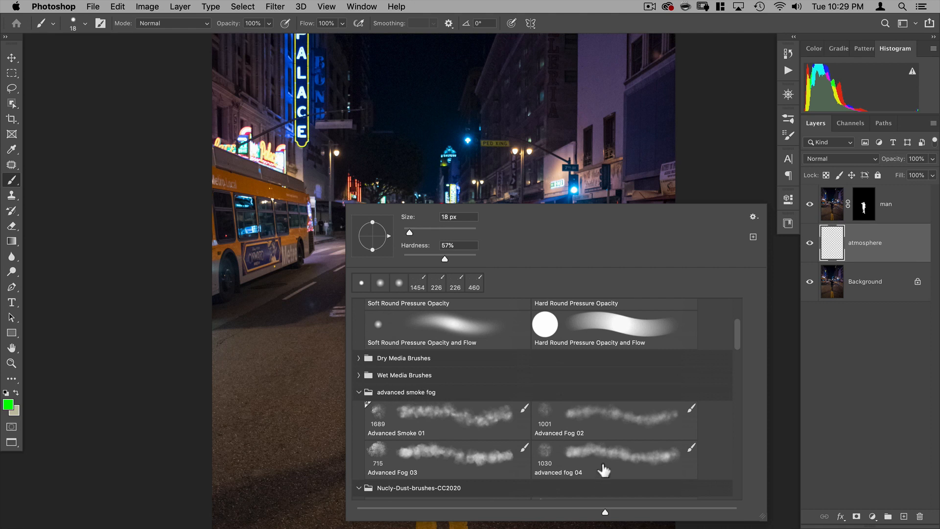
pyautogui.scroll(-2, 604, 470)
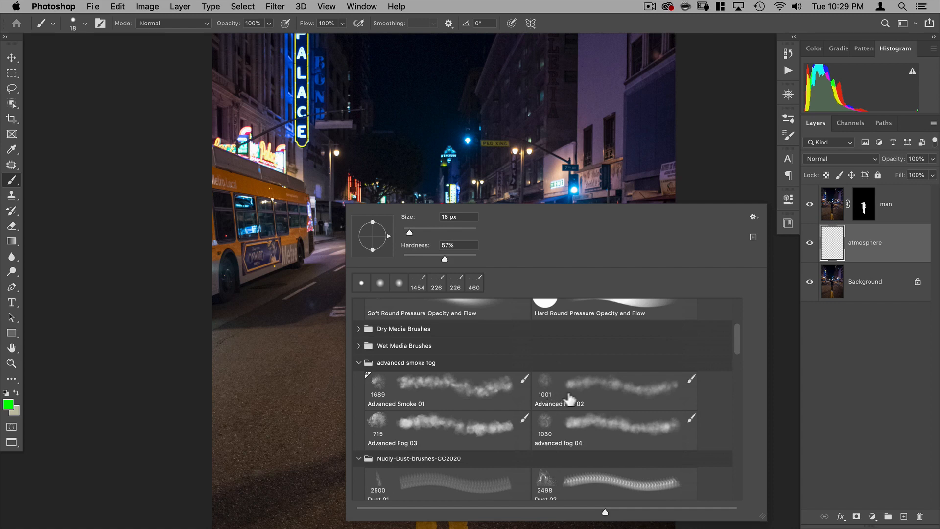
pyautogui.click(588, 392)
pyautogui.click(864, 247)
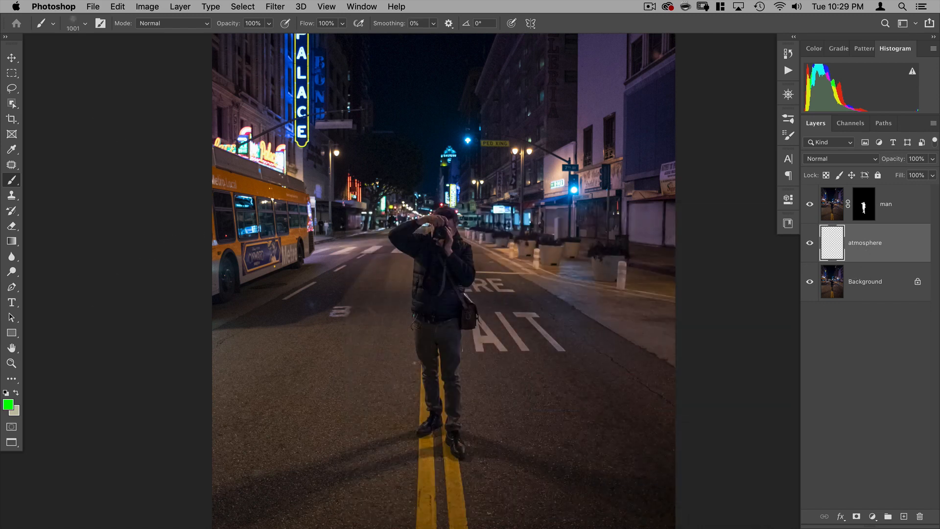
# - Try green fog strokes in the sky above the street and undo them
pyautogui.moveTo(390, 145)
pyautogui.mouseDown()
pyautogui.moveTo(379, 152)
pyautogui.moveTo(406, 159)
pyautogui.moveTo(402, 219)
pyautogui.mouseUp()
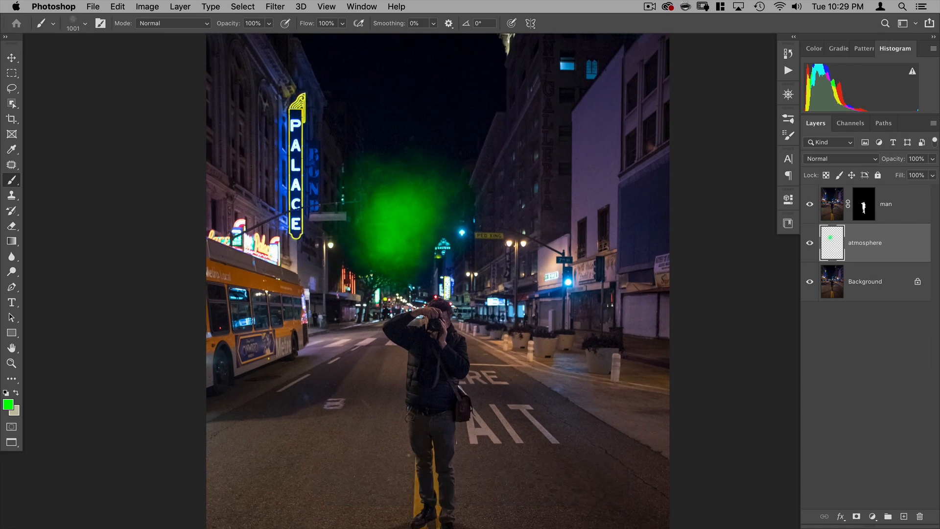
pyautogui.moveTo(412, 147)
pyautogui.mouseDown()
pyautogui.moveTo(429, 98)
pyautogui.moveTo(448, 108)
pyautogui.mouseUp()
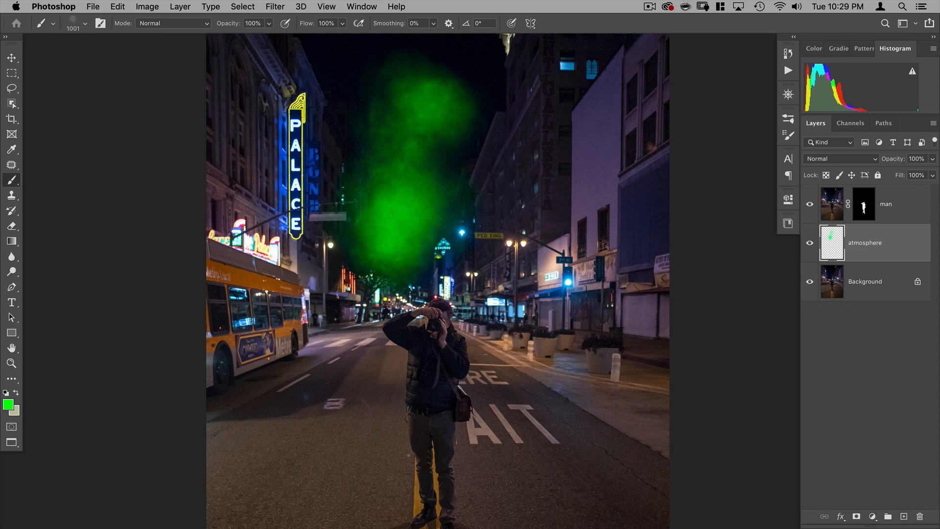
pyautogui.press('super')
pyautogui.press('super+z')
pyautogui.press('super+z')
pyautogui.press('super+z')
pyautogui.press('alt+ctrl+super+z')
# - Set the fog brush's size to about 690 px and its opacity to 35%
pyautogui.moveTo(404, 145); pyautogui.dragTo(365, 155)
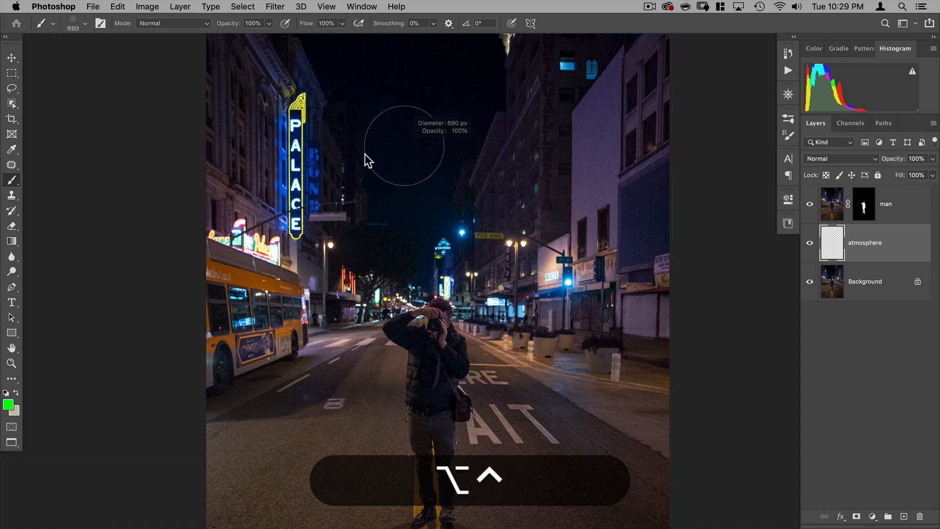
pyautogui.click(261, 23)
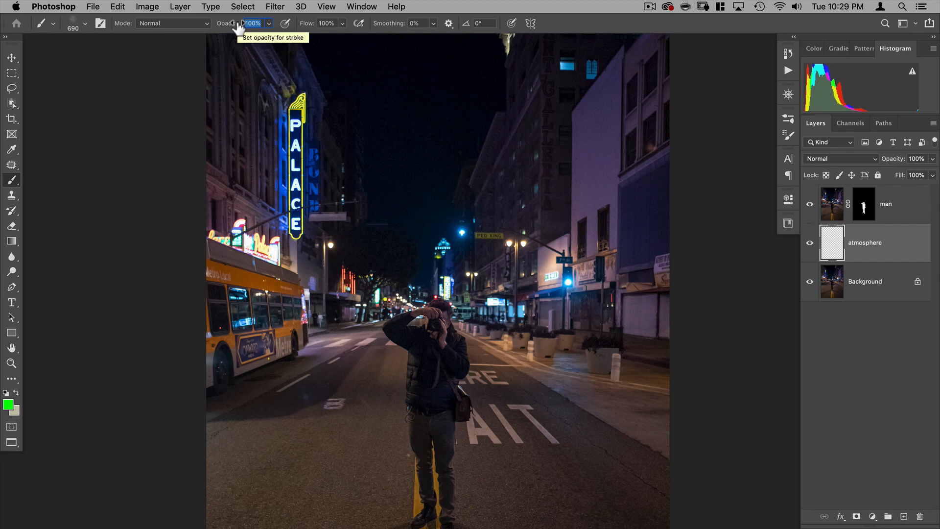
pyautogui.write('35')
pyautogui.press('Return')
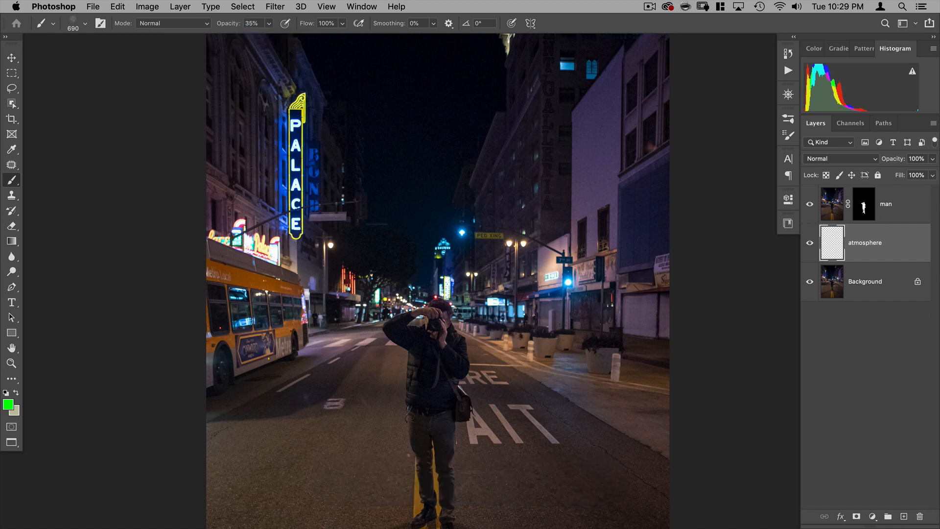
# - Sample the yellow of the PALACE sign and dab fog around the sign's top
pyautogui.press('alt')
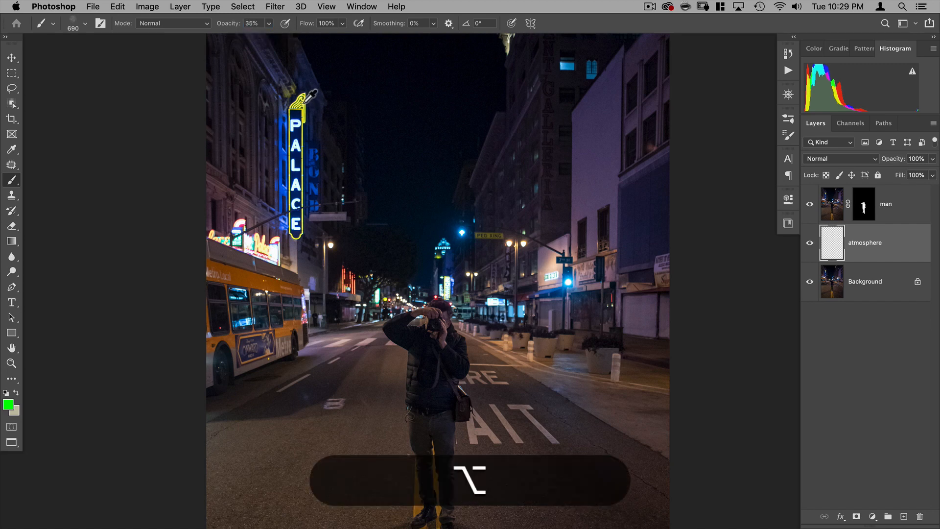
pyautogui.keyDown('alt'); pyautogui.click(304, 99); pyautogui.keyUp('alt')
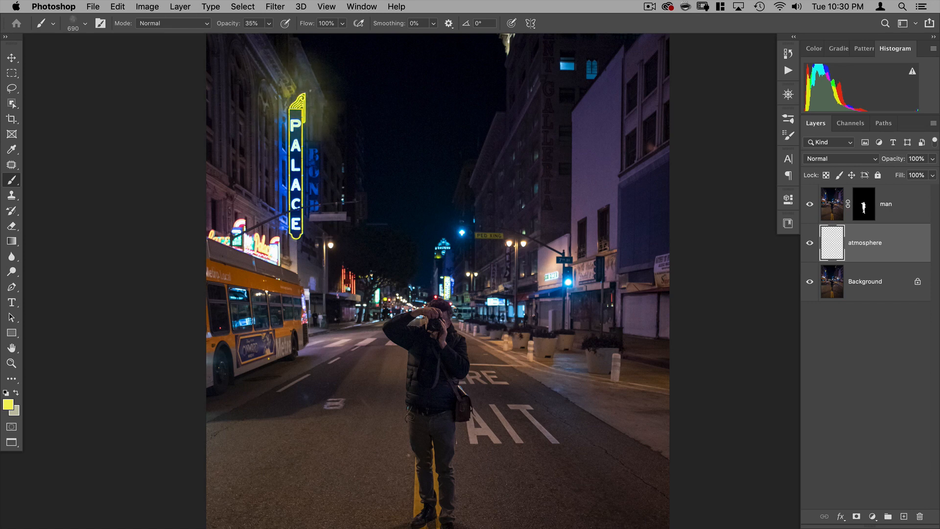
pyautogui.click(325, 67)
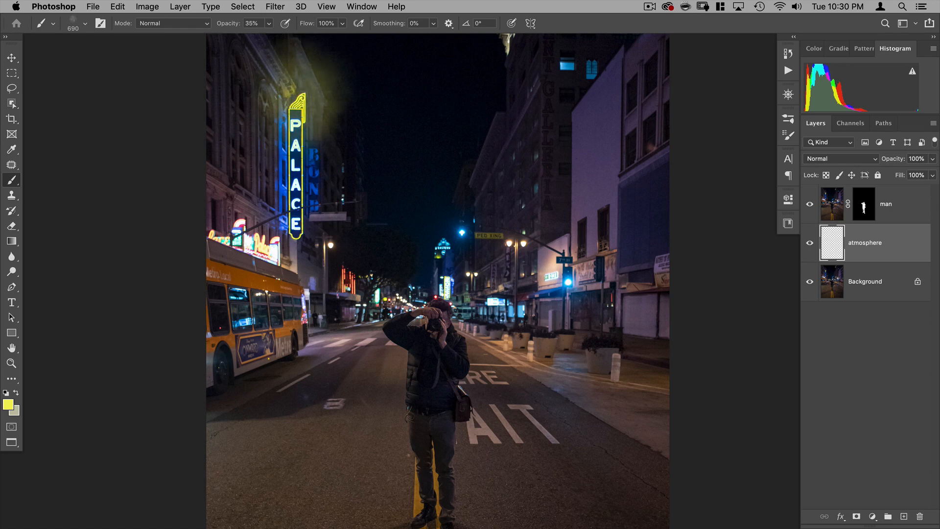
pyautogui.click(310, 100)
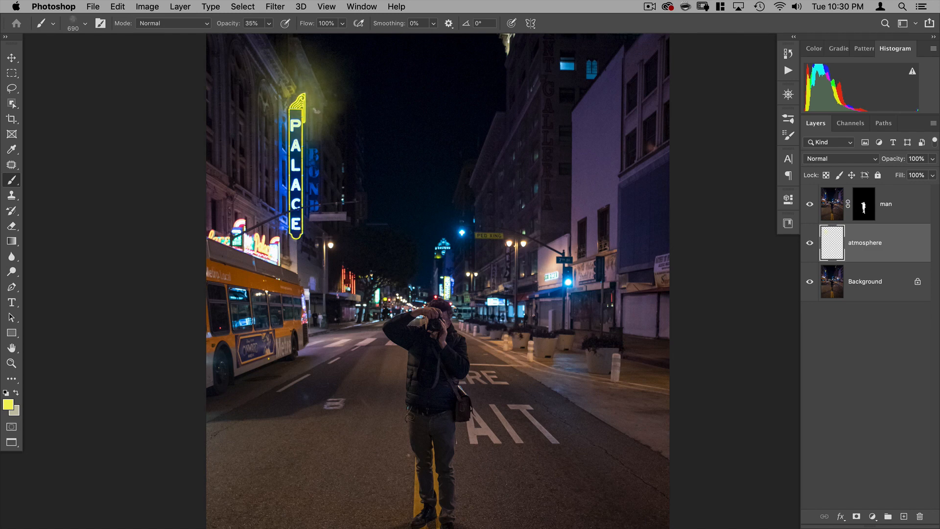
# - Set the brush opacity to 100% and flow to 35%, trying a yellow stroke beside the sign and undoing it
pyautogui.click(252, 24)
pyautogui.write('10')
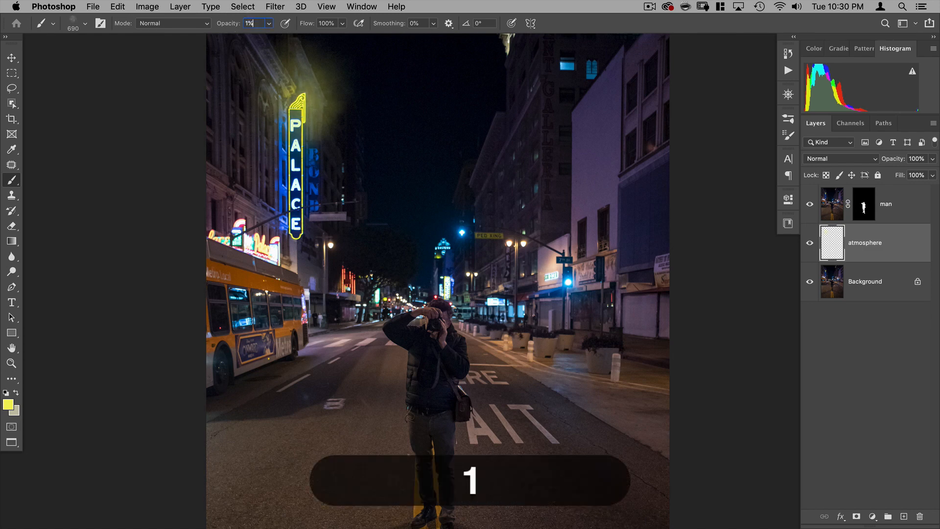
pyautogui.press('super+a')
pyautogui.write('100')
pyautogui.press('Tab')
pyautogui.write('35')
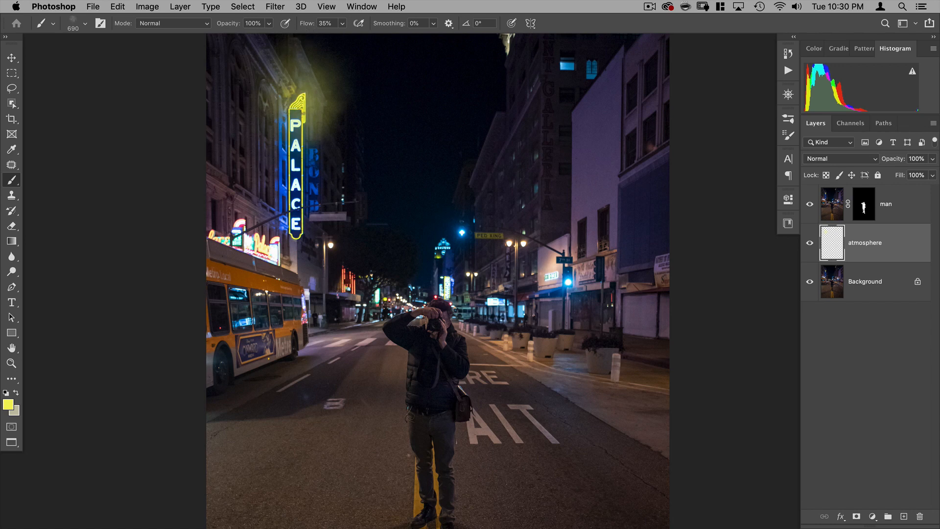
pyautogui.moveTo(310, 108)
pyautogui.mouseDown()
pyautogui.moveTo(299, 122)
pyautogui.moveTo(308, 125)
pyautogui.mouseUp()
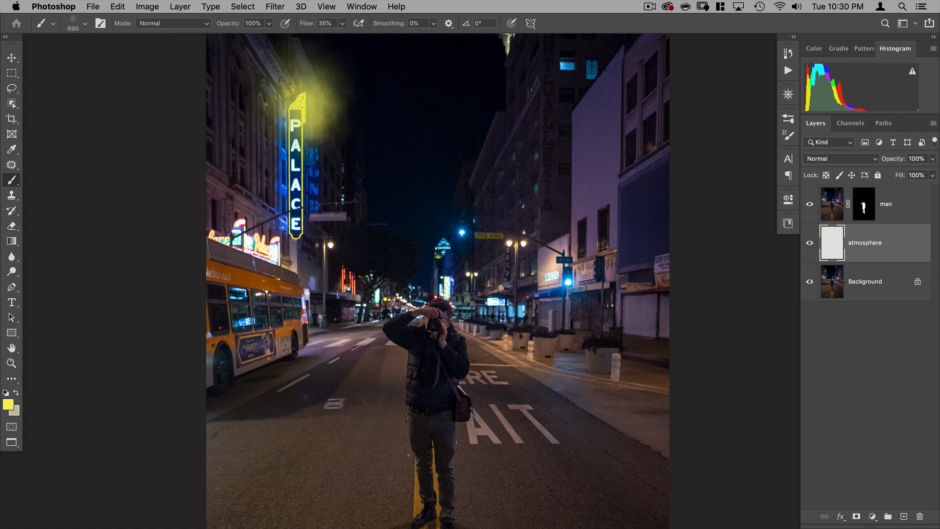
pyautogui.press('super+z')
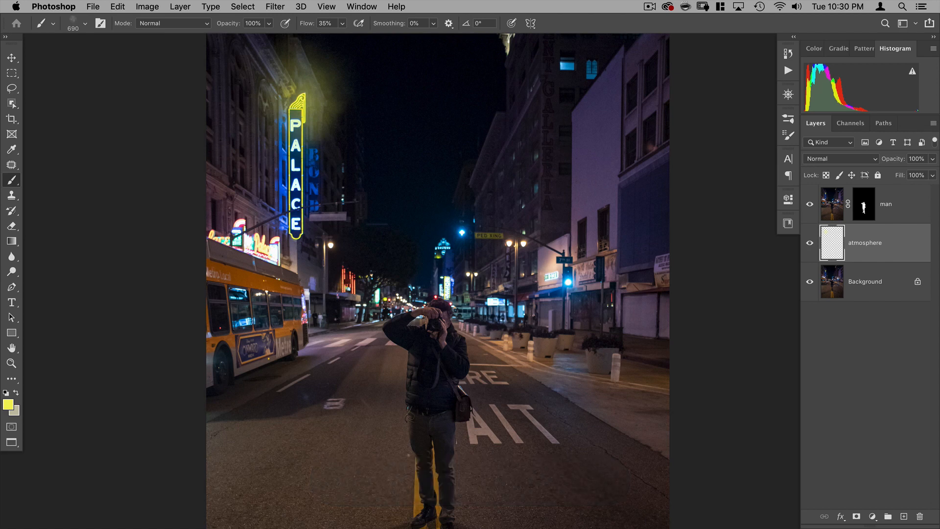
# - Paint fog around the two blue-lit street signals using their sampled blues, and set the atmosphere layer's blend mode to Screen
pyautogui.keyDown('alt'); pyautogui.click(462, 231); pyautogui.keyUp('alt')
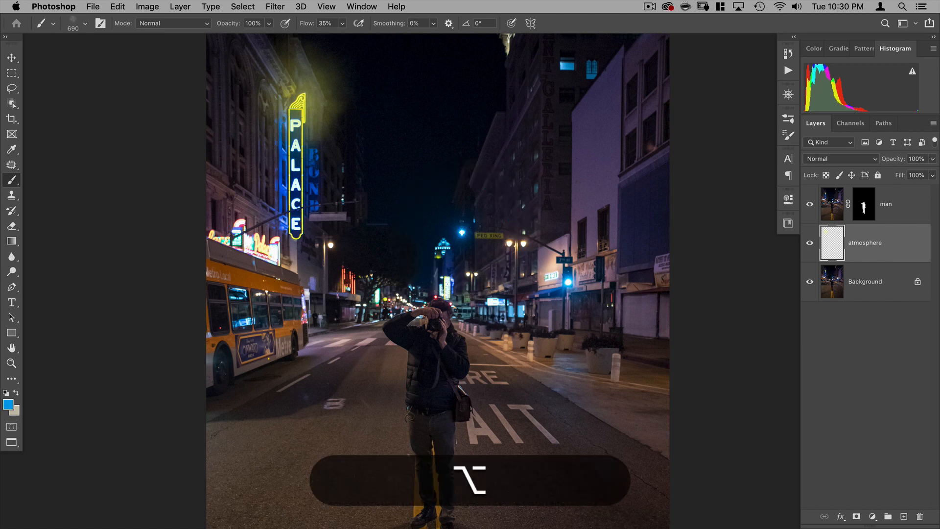
pyautogui.click(440, 228)
pyautogui.click(446, 223)
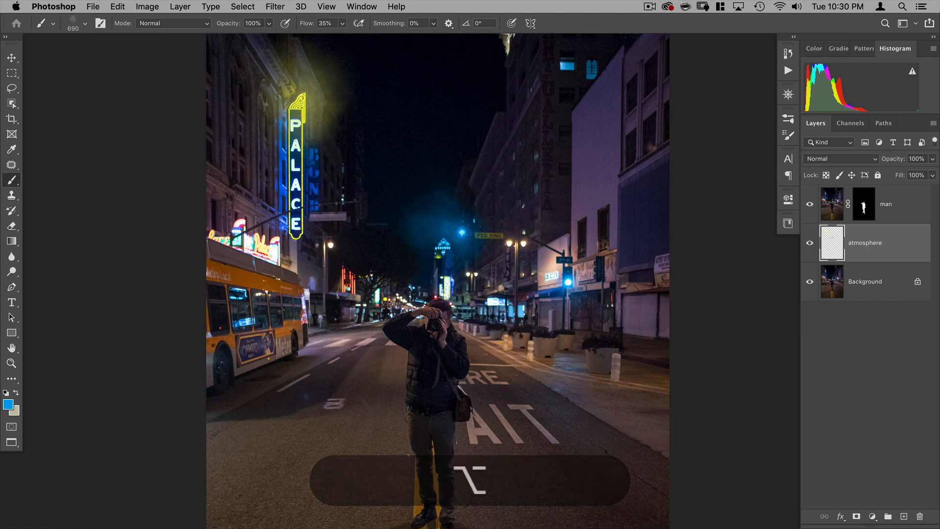
pyautogui.keyDown('alt'); pyautogui.click(575, 271); pyautogui.keyUp('alt')
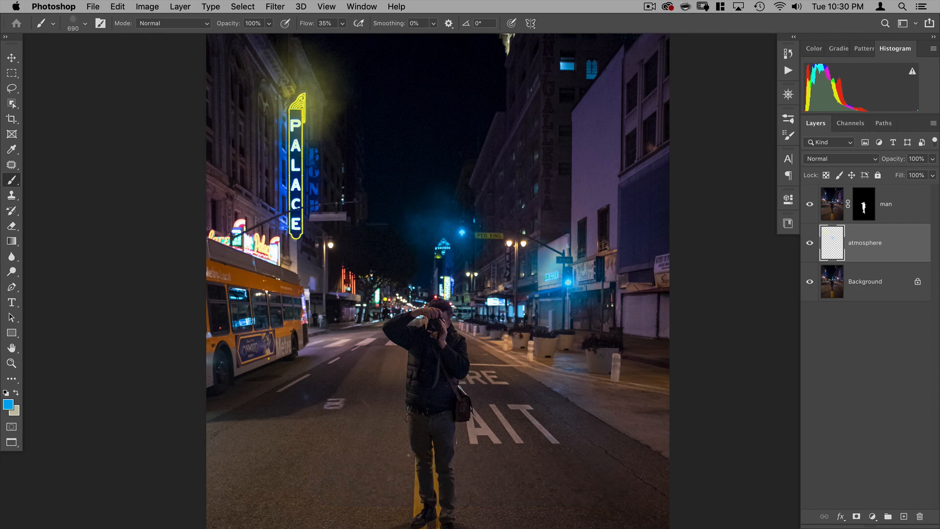
pyautogui.click(829, 159)
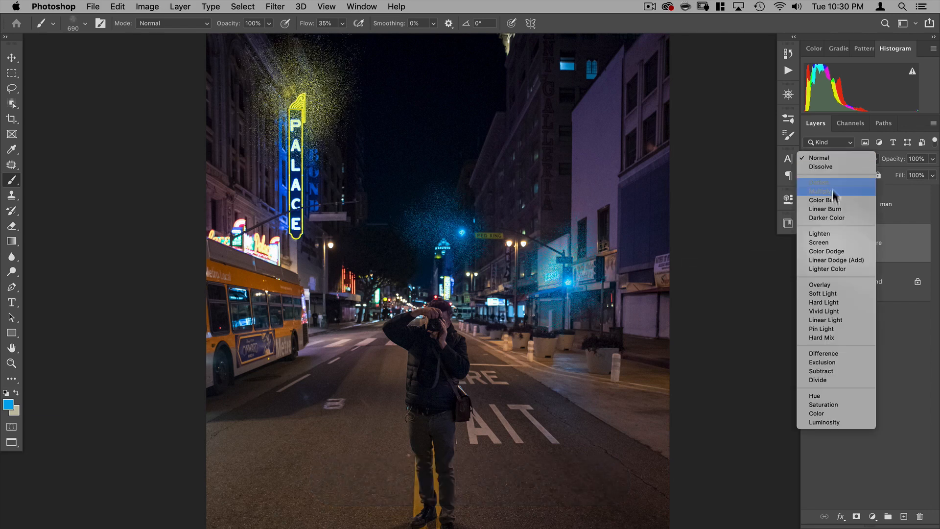
pyautogui.click(821, 240)
# - Paint blue fog beside the PALACE sign and red fog around the red neon sign down the street, using colors sampled from each
pyautogui.press('alt')
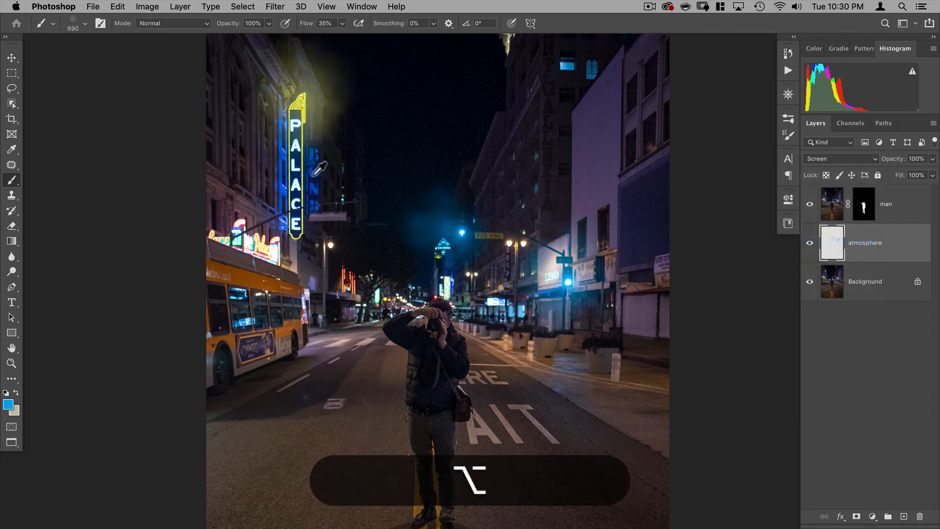
pyautogui.moveTo(324, 198)
pyautogui.mouseDown()
pyautogui.moveTo(328, 150)
pyautogui.moveTo(326, 233)
pyautogui.mouseUp()
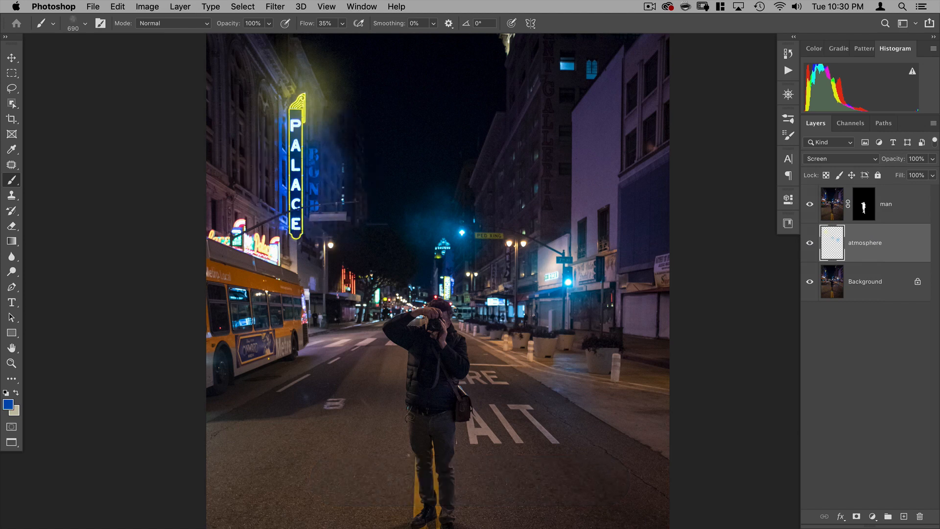
pyautogui.press('alt')
pyautogui.keyDown('alt'); pyautogui.click(352, 276); pyautogui.keyUp('alt')
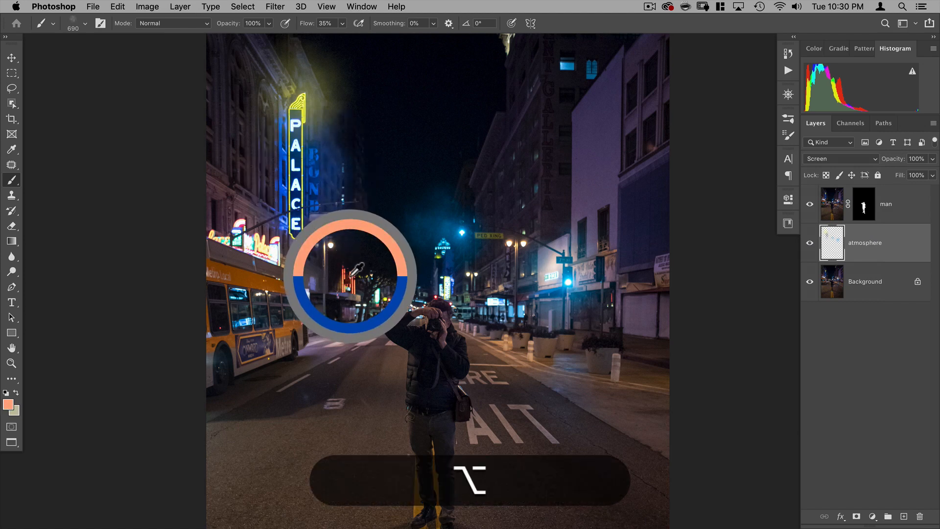
pyautogui.moveTo(350, 277); pyautogui.dragTo(339, 307)
# - Paint sampled yellow fog over the distant street lights and sampled blue fog around the lit storefront behind the man
pyautogui.press('alt')
pyautogui.keyDown('alt'); pyautogui.click(388, 298); pyautogui.keyUp('alt')
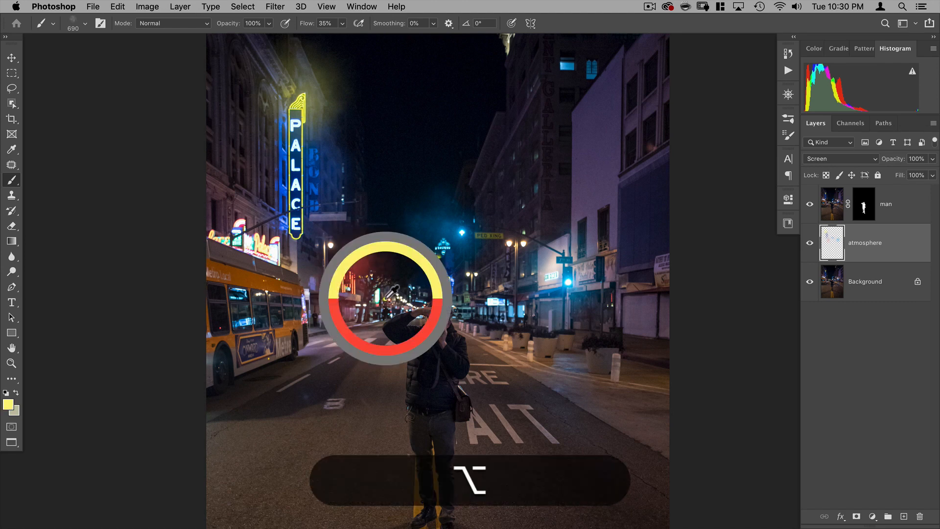
pyautogui.moveTo(372, 274); pyautogui.dragTo(416, 289)
pyautogui.press('alt')
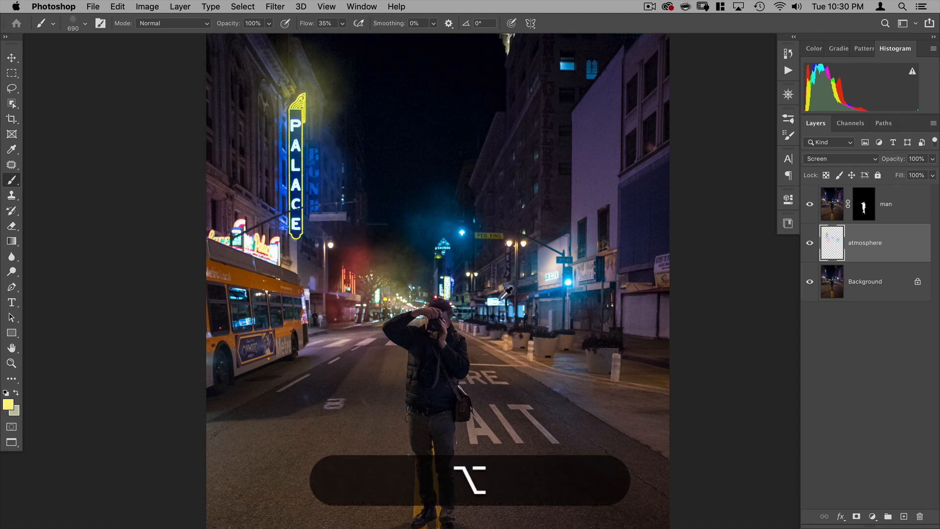
pyautogui.keyDown('alt'); pyautogui.click(496, 296); pyautogui.keyUp('alt')
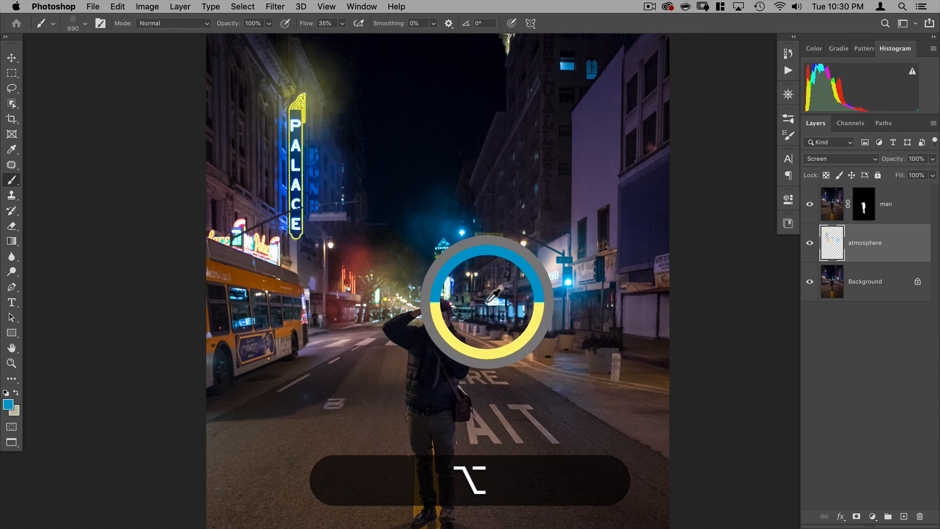
pyautogui.moveTo(490, 287)
pyautogui.mouseDown()
pyautogui.moveTo(484, 304)
pyautogui.moveTo(457, 281)
pyautogui.mouseUp()
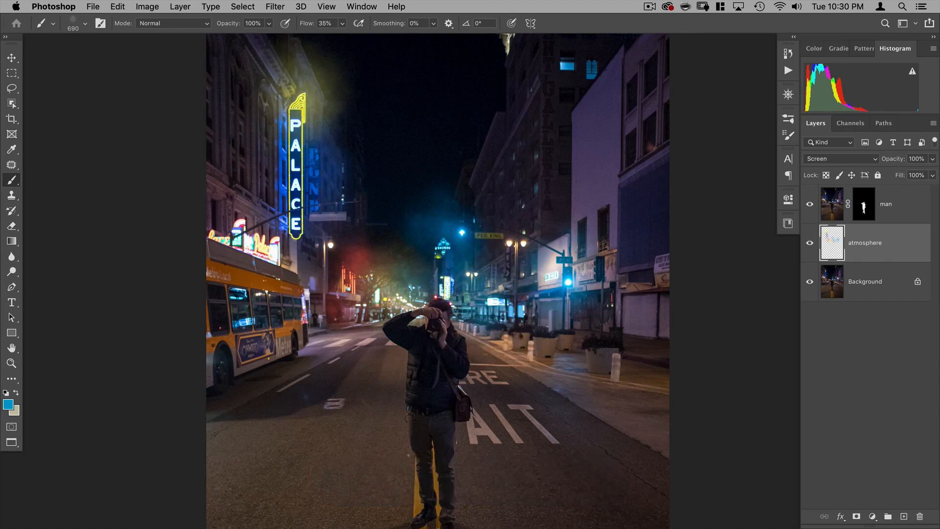
# - Add fog in the sidewalk's sampled tan around the planters and in the traffic light's sampled cyan along the right-hand storefronts
pyautogui.press('alt')
pyautogui.keyDown('alt'); pyautogui.click(529, 356); pyautogui.keyUp('alt')
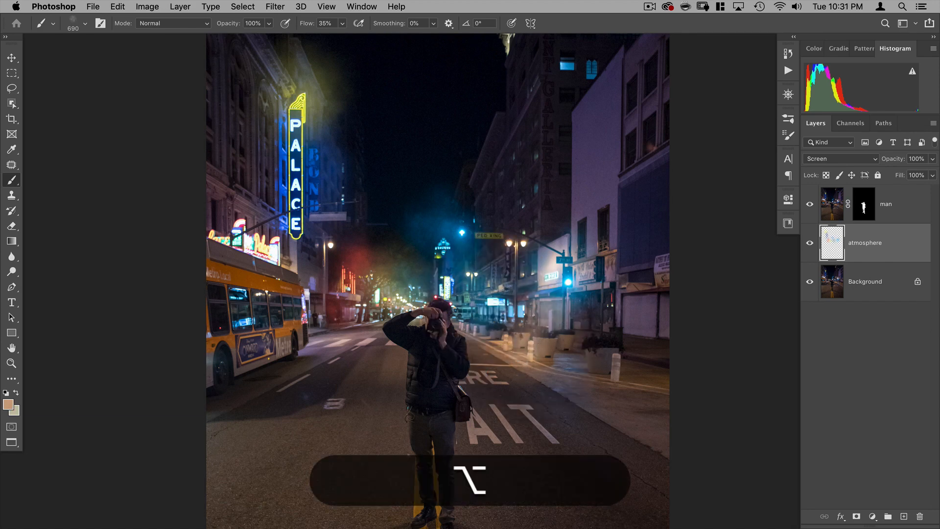
pyautogui.keyDown('alt'); pyautogui.click(570, 274); pyautogui.keyUp('alt')
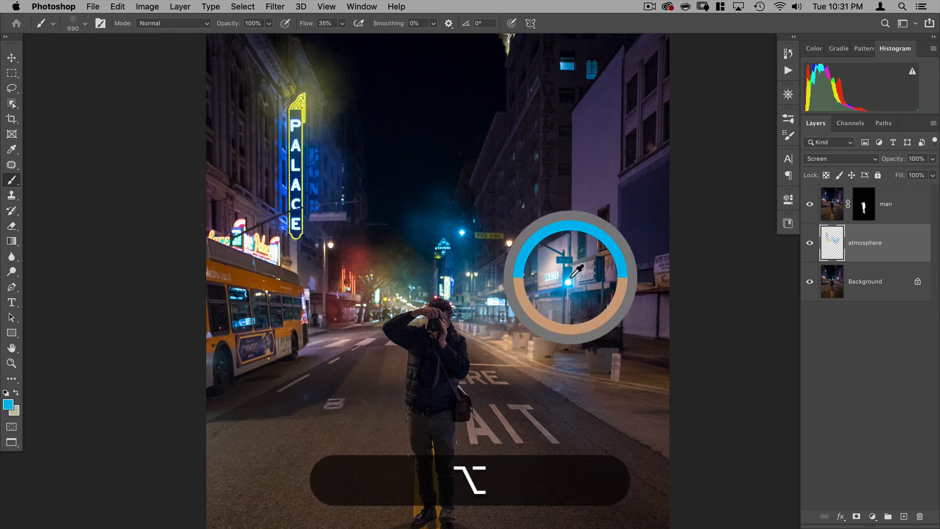
pyautogui.moveTo(585, 274)
pyautogui.mouseDown()
pyautogui.moveTo(605, 343)
pyautogui.moveTo(619, 262)
pyautogui.mouseUp()
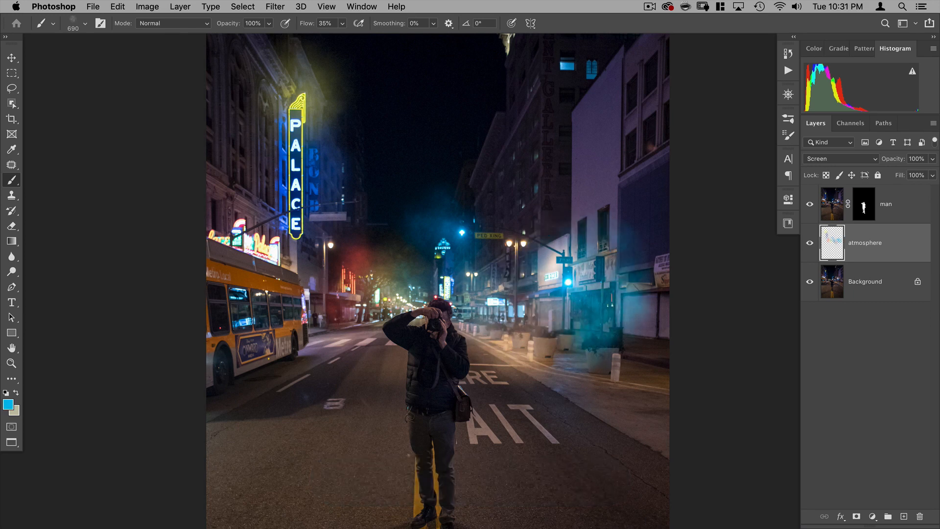
# - Paint fog over the bus in its sampled window blue and build up sampled orange fog at the far end of the street
pyautogui.press('alt')
pyautogui.keyDown('alt'); pyautogui.click(244, 323); pyautogui.keyUp('alt')
pyautogui.moveTo(254, 316); pyautogui.dragTo(252, 357)
pyautogui.press('alt')
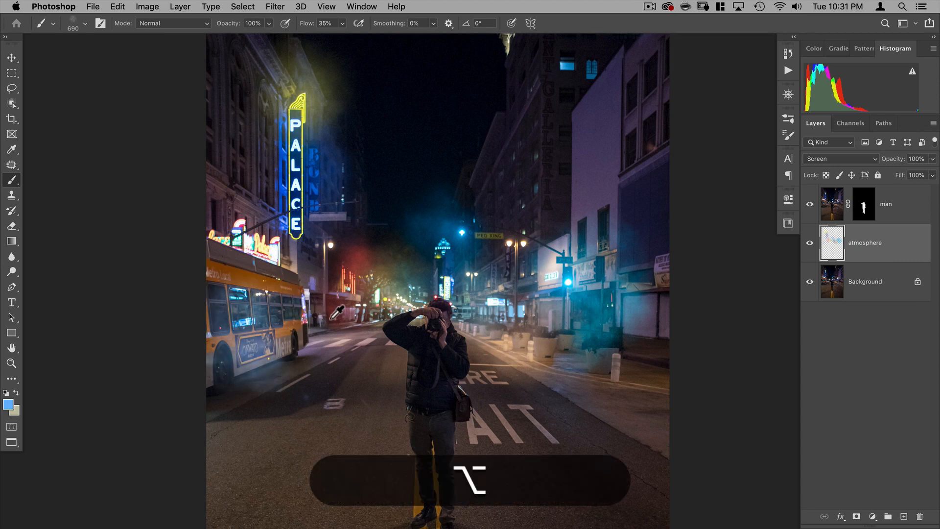
pyautogui.keyDown('alt'); pyautogui.click(356, 283); pyautogui.keyUp('alt')
pyautogui.moveTo(374, 308)
pyautogui.mouseDown()
pyautogui.moveTo(381, 315)
pyautogui.moveTo(384, 272)
pyautogui.moveTo(320, 218)
pyautogui.mouseUp()
# - Add more sampled yellow and blue fog beside the PALACE sign and sampled white fog over the street's far end
pyautogui.press('alt')
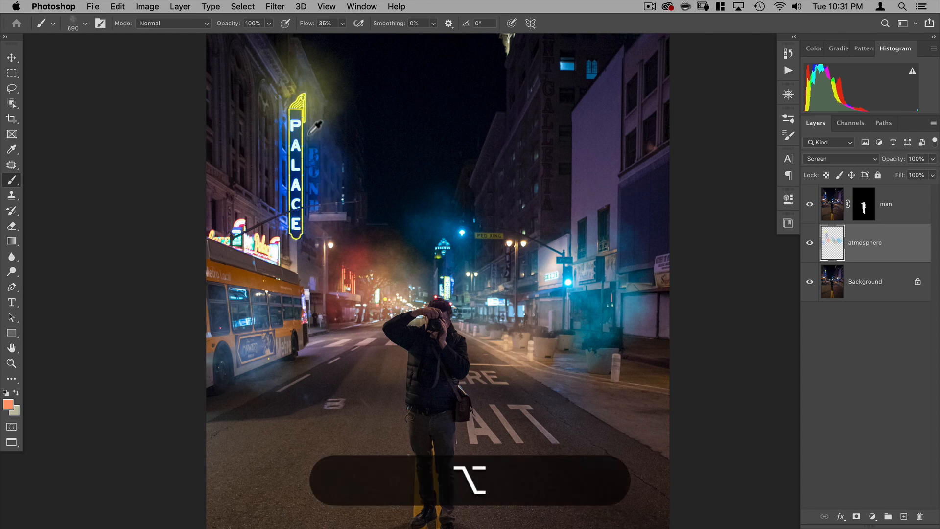
pyautogui.keyDown('alt'); pyautogui.click(304, 128); pyautogui.keyUp('alt')
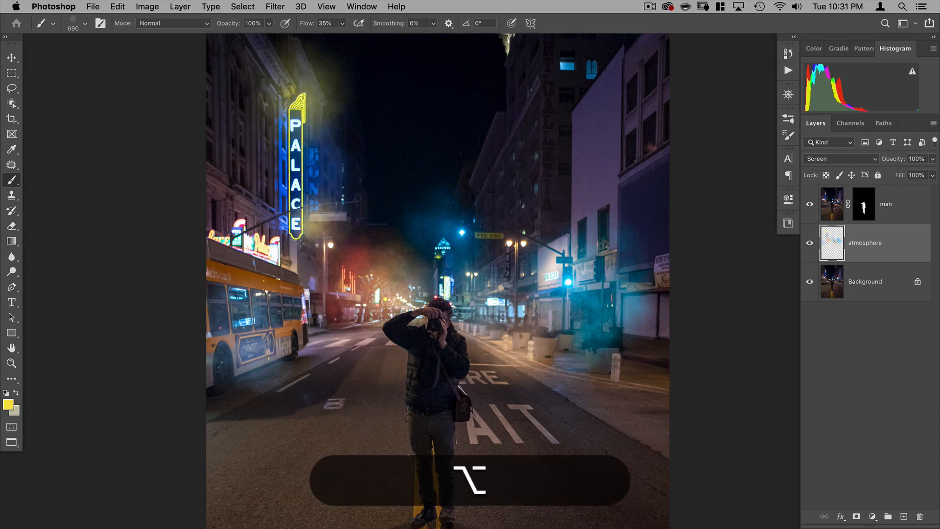
pyautogui.press('alt')
pyautogui.keyDown('alt'); pyautogui.click(318, 190); pyautogui.keyUp('alt')
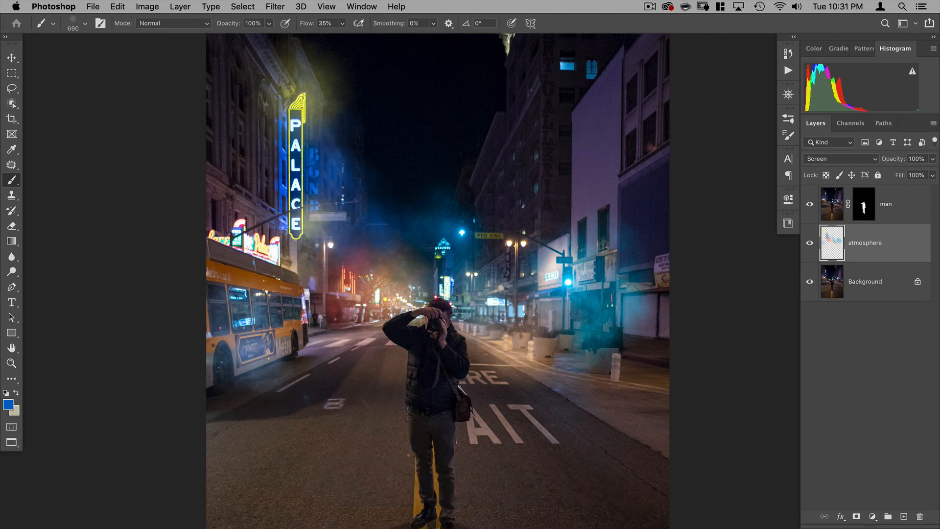
pyautogui.keyDown('alt'); pyautogui.click(469, 274); pyautogui.keyUp('alt')
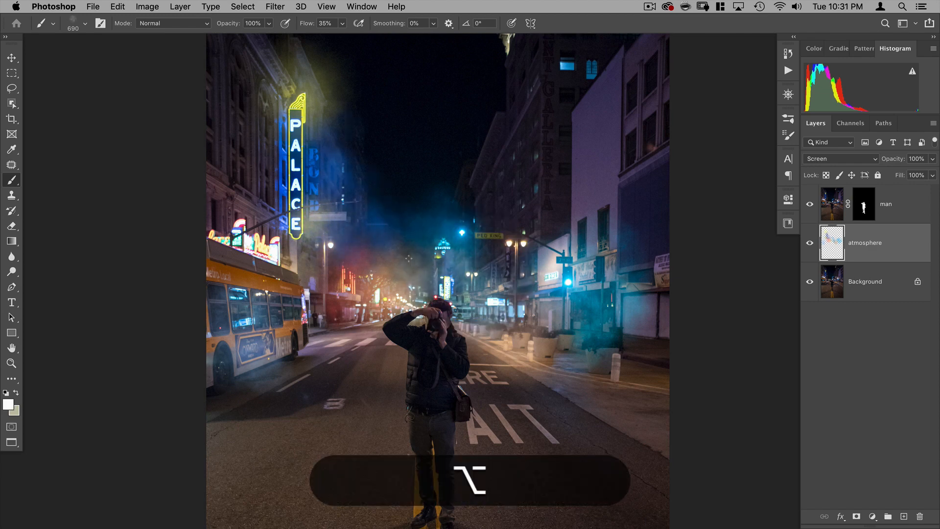
# - Paint fog around the lit cornice and the blue windows high on the right-hand building, using their sampled colors
pyautogui.press('alt')
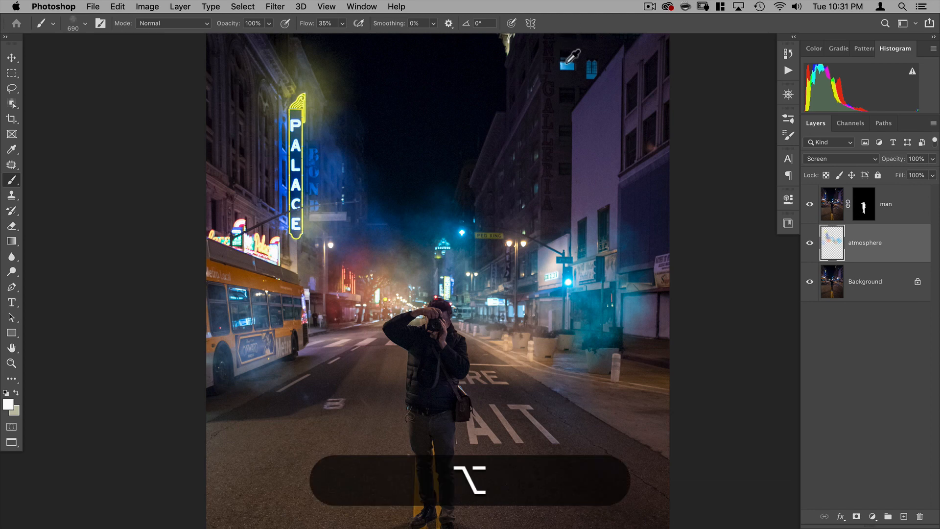
pyautogui.keyDown('alt'); pyautogui.click(510, 36); pyautogui.keyUp('alt')
pyautogui.moveTo(491, 52); pyautogui.dragTo(482, 63)
pyautogui.press('space')
pyautogui.moveTo(506, 146); pyautogui.dragTo(507, 228)
pyautogui.keyDown('alt'); pyautogui.click(526, 89); pyautogui.keyUp('alt')
pyautogui.moveTo(507, 86); pyautogui.dragTo(497, 115)
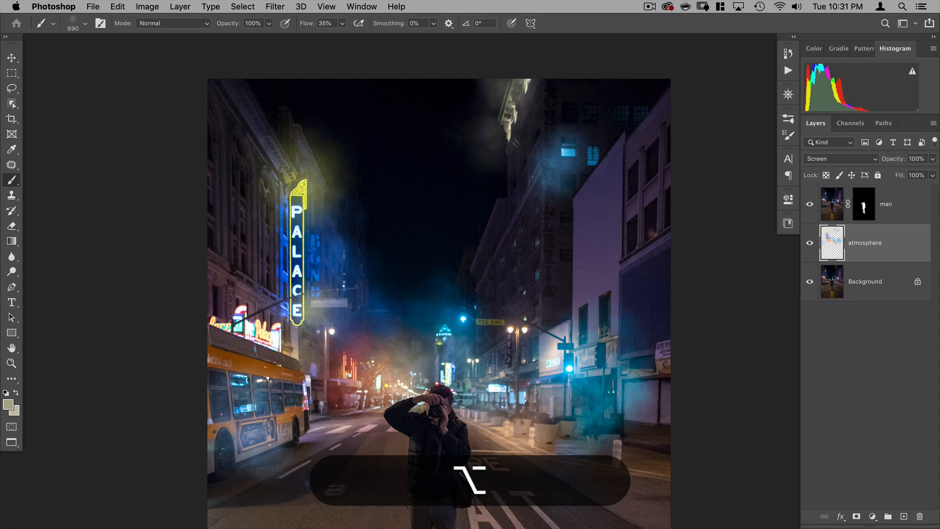
# - Paint fog around the right-hand street lamp, undoing the white attempt and using a sampled brown instead
pyautogui.press('space')
pyautogui.moveTo(509, 248); pyautogui.dragTo(523, 115)
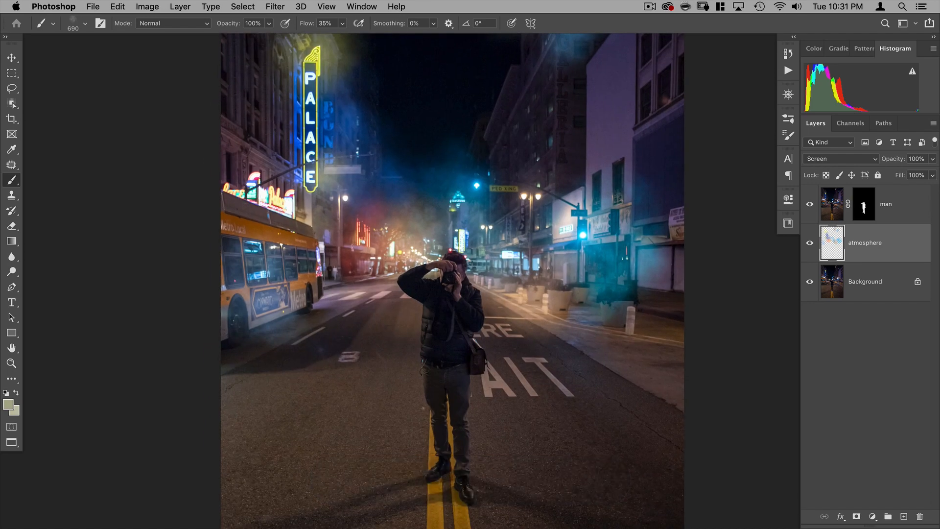
pyautogui.keyDown('alt'); pyautogui.click(538, 191); pyautogui.keyUp('alt')
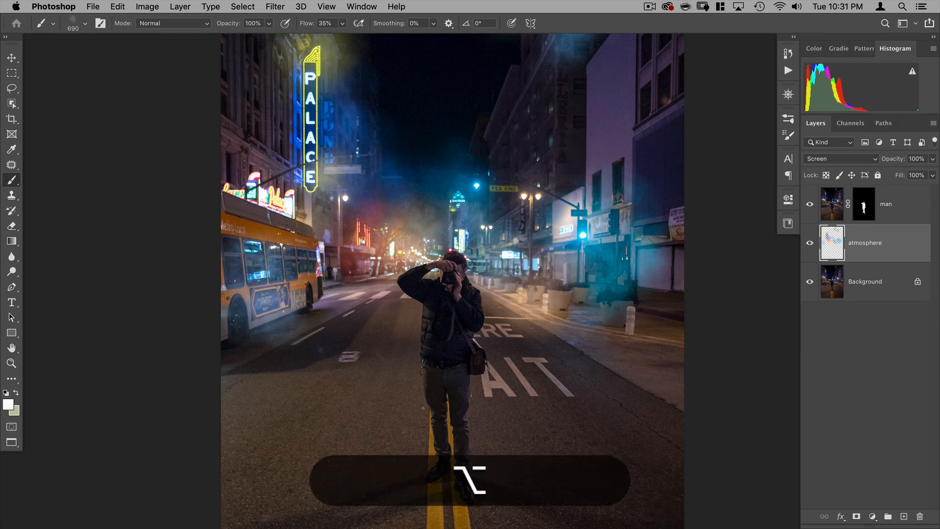
pyautogui.moveTo(548, 192); pyautogui.dragTo(544, 182)
pyautogui.press('super+z')
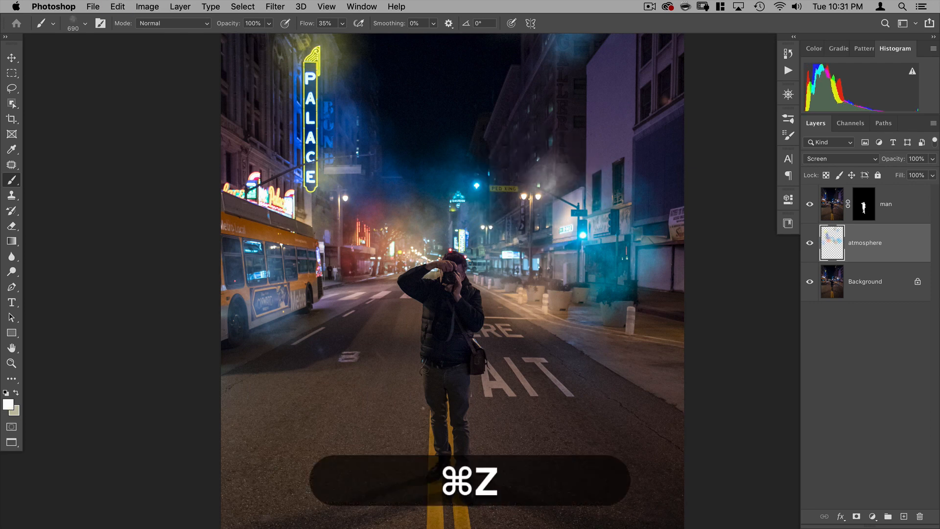
pyautogui.press('super+z')
pyautogui.keyDown('alt'); pyautogui.moveTo(538, 196); pyautogui.dragTo(532, 200); pyautogui.keyUp('alt')
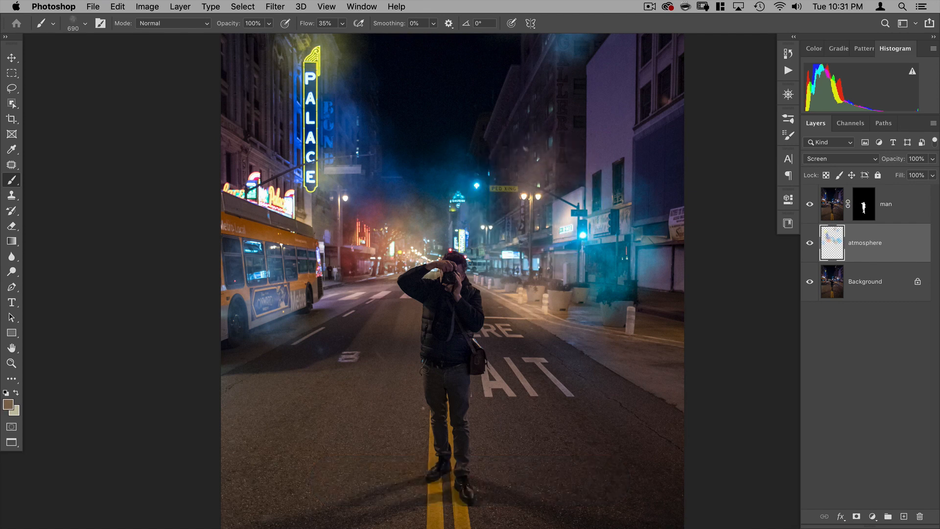
# - Enlarge the fog brush to about 1745 px and sweep sampled orange fog across the street behind the man
pyautogui.press('alt')
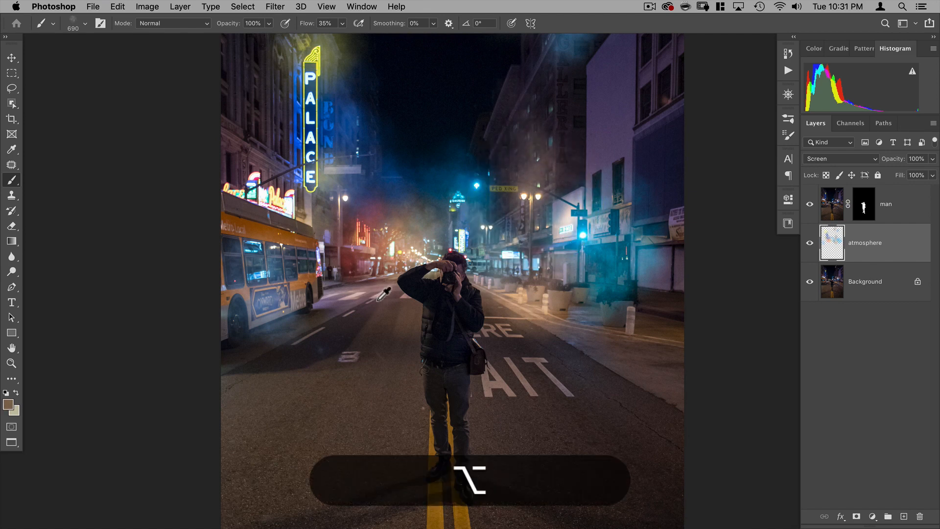
pyautogui.keyDown('alt'); pyautogui.click(380, 296); pyautogui.keyUp('alt')
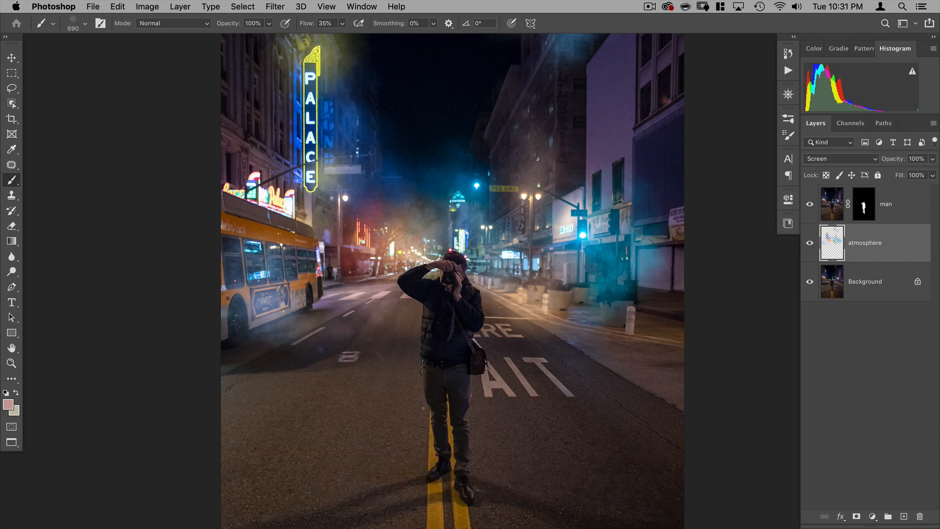
pyautogui.moveTo(514, 333); pyautogui.dragTo(582, 333)
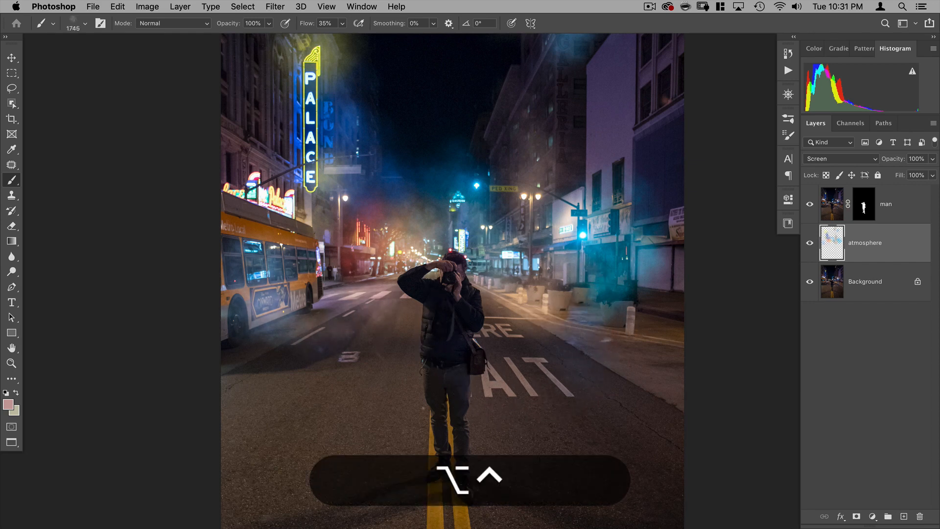
pyautogui.keyDown('alt'); pyautogui.click(510, 294); pyautogui.keyUp('alt')
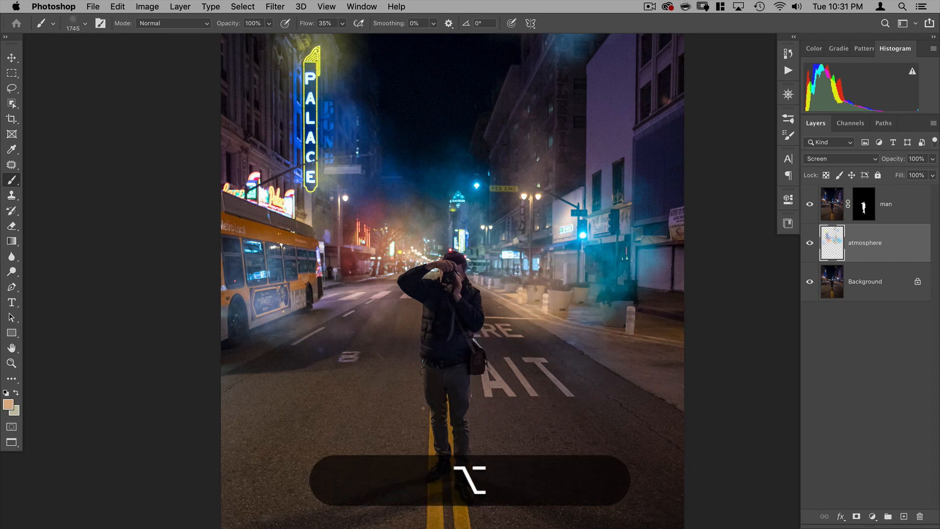
pyautogui.moveTo(384, 287)
pyautogui.mouseDown()
pyautogui.moveTo(328, 293)
pyautogui.moveTo(250, 343)
pyautogui.moveTo(360, 350)
pyautogui.moveTo(574, 342)
pyautogui.mouseUp()
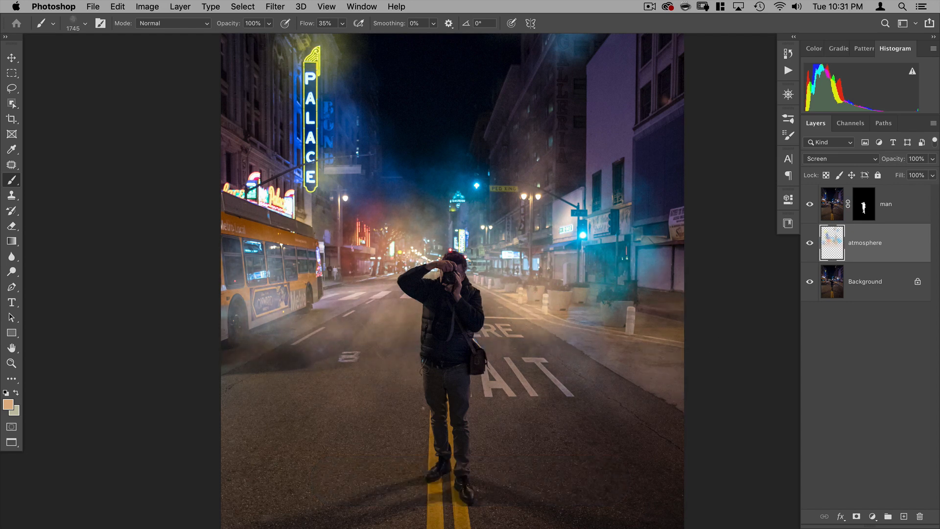
pyautogui.moveTo(409, 275); pyautogui.dragTo(379, 291)
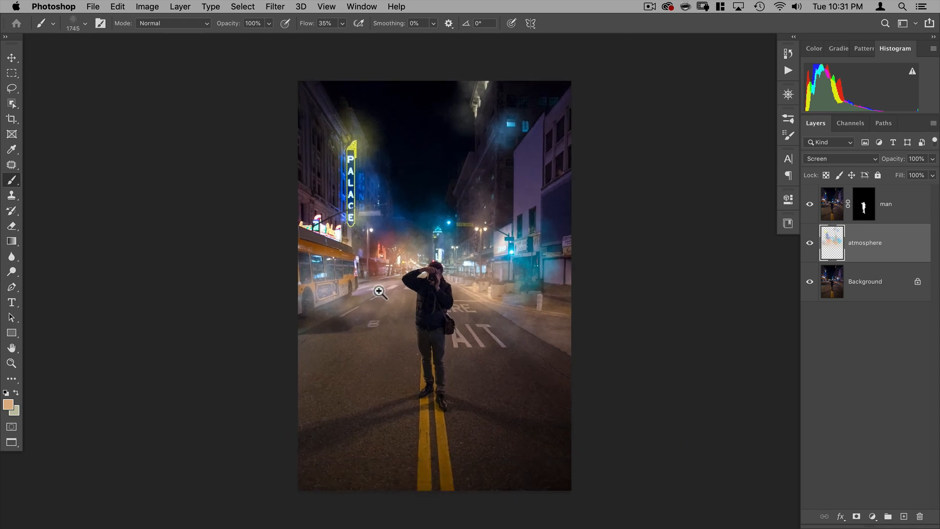
# - Paint the left facade with its sampled purple and the right-hand buildings with sampled blue, undoing an extra fog stroke in the sky
pyautogui.press('alt')
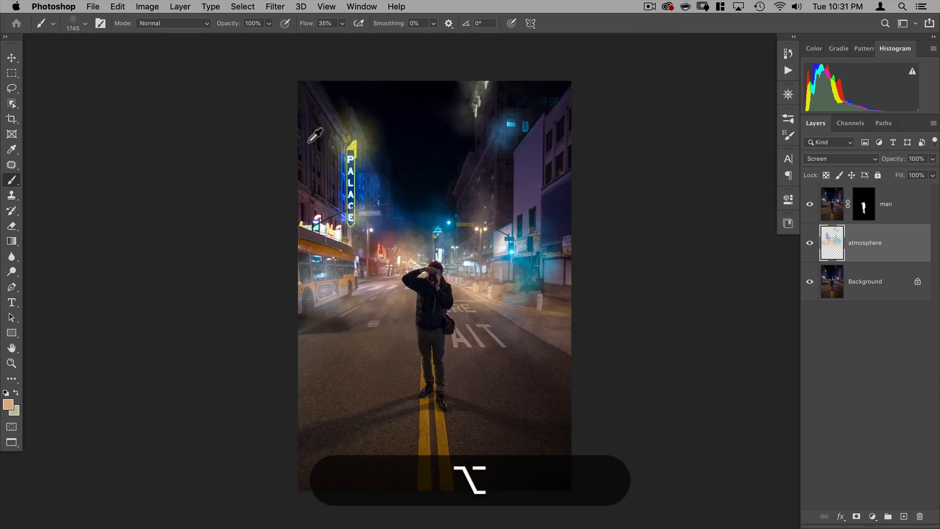
pyautogui.moveTo(314, 138); pyautogui.dragTo(308, 186)
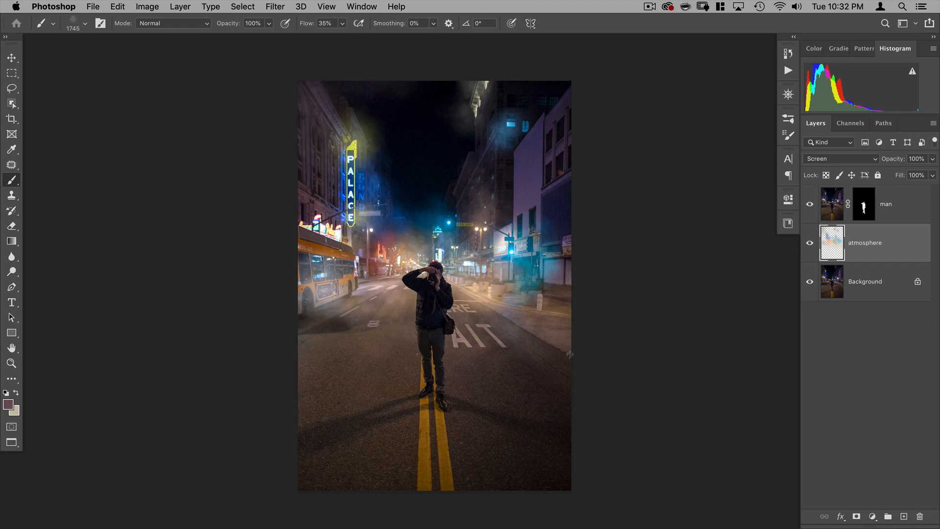
pyautogui.keyDown('alt'); pyautogui.click(551, 264); pyautogui.keyUp('alt')
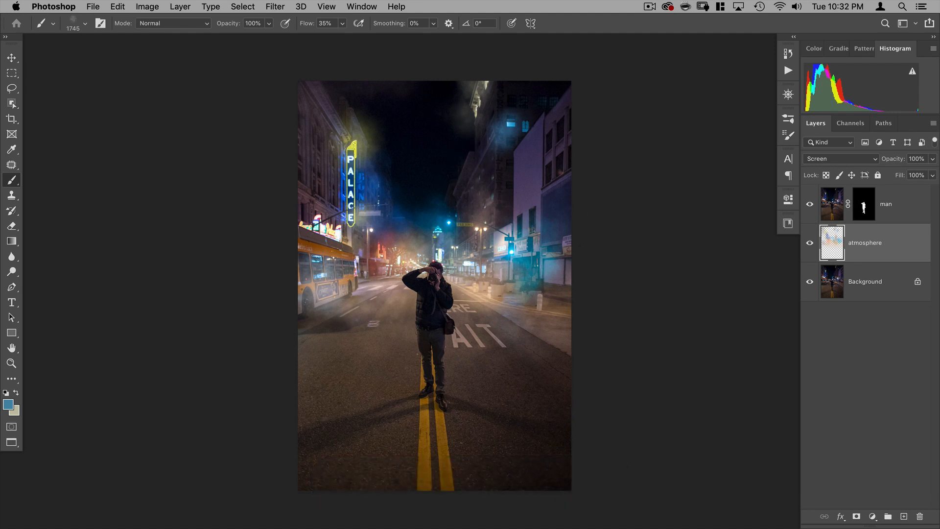
pyautogui.keyDown('alt'); pyautogui.click(493, 195); pyautogui.keyUp('alt')
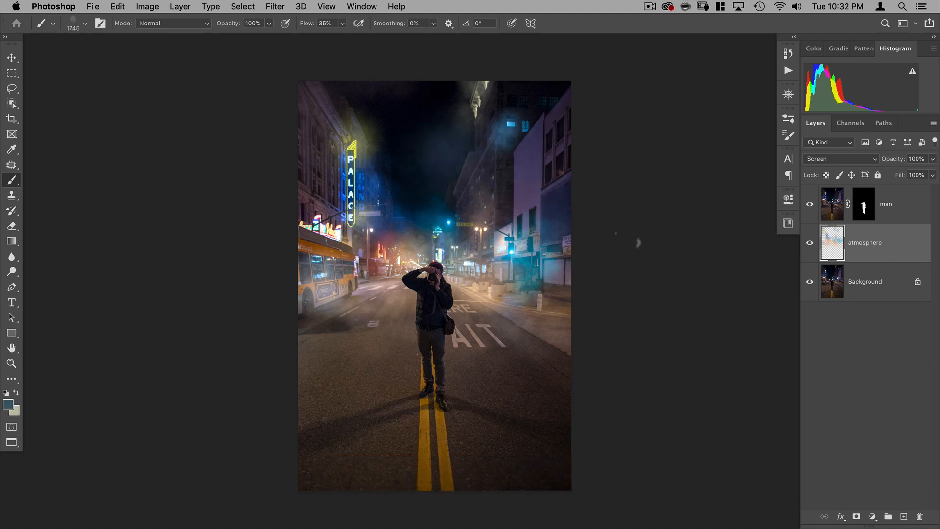
pyautogui.press('super+z')
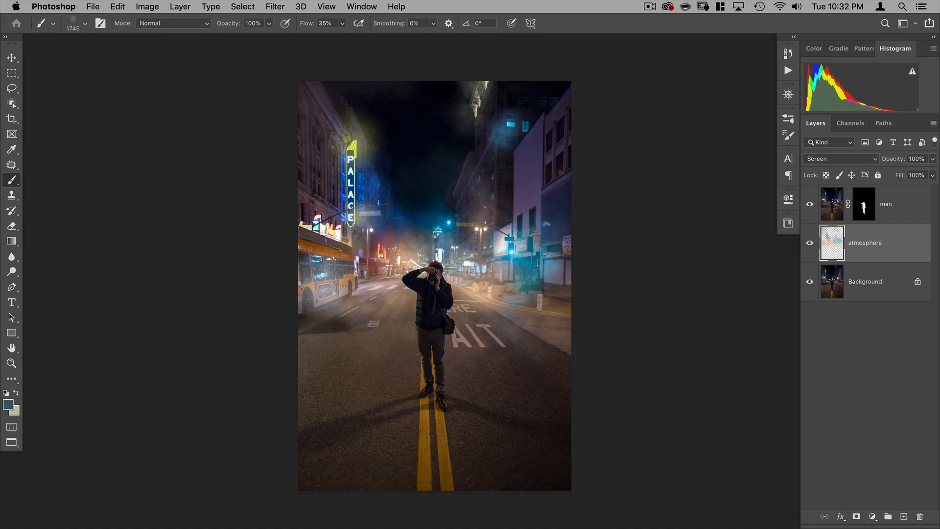
# - Switch to the Move tool, select the man layer and open the Smoke & Fog library
pyautogui.press('v')
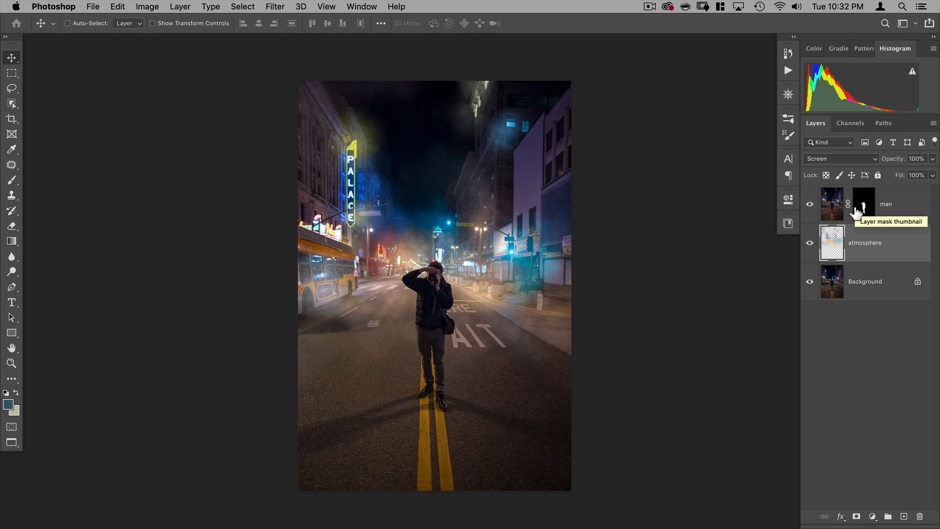
pyautogui.click(888, 207)
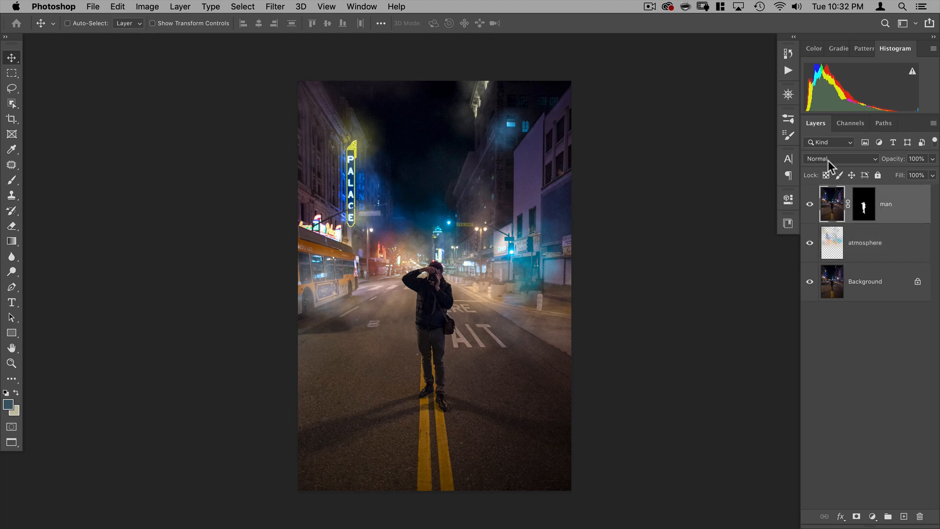
pyautogui.click(785, 221)
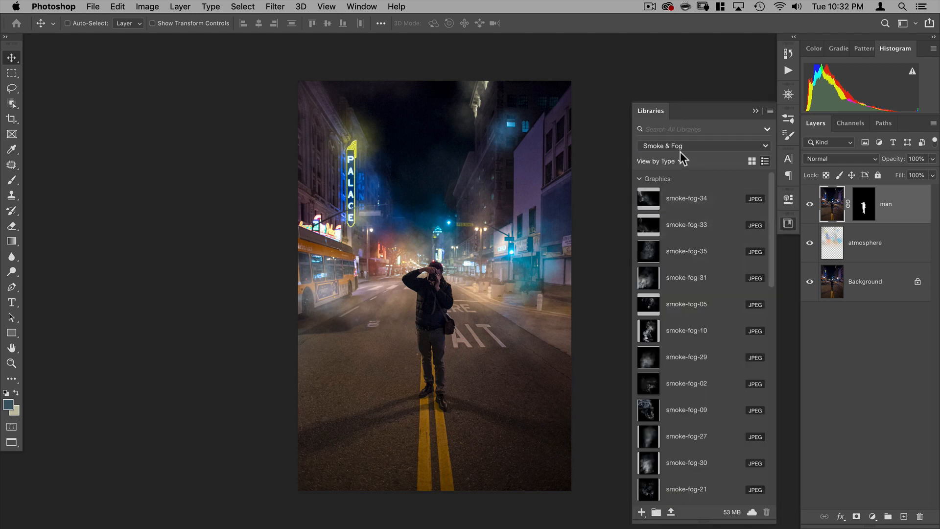
# - Place the dust-34 graphic from the Dust library above the man layer, flipped horizontally and scaled to 55%
pyautogui.click(666, 145)
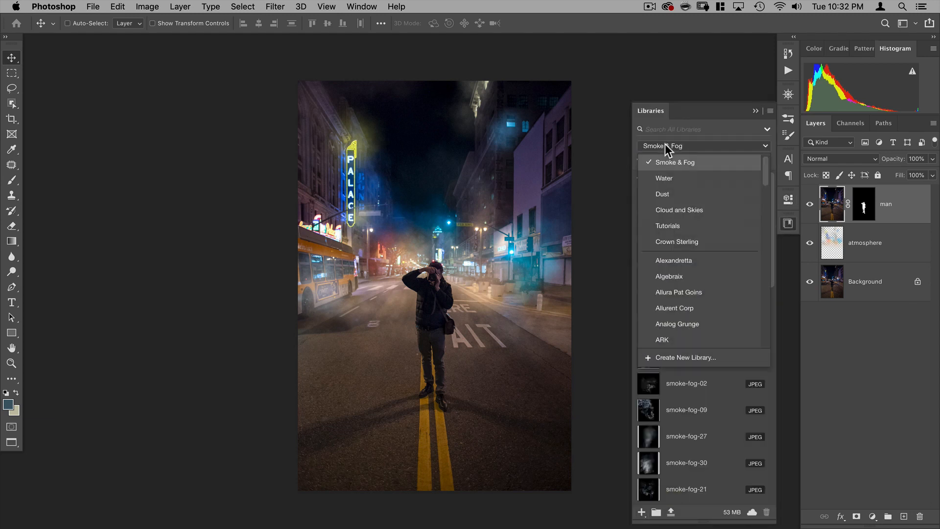
pyautogui.click(669, 190)
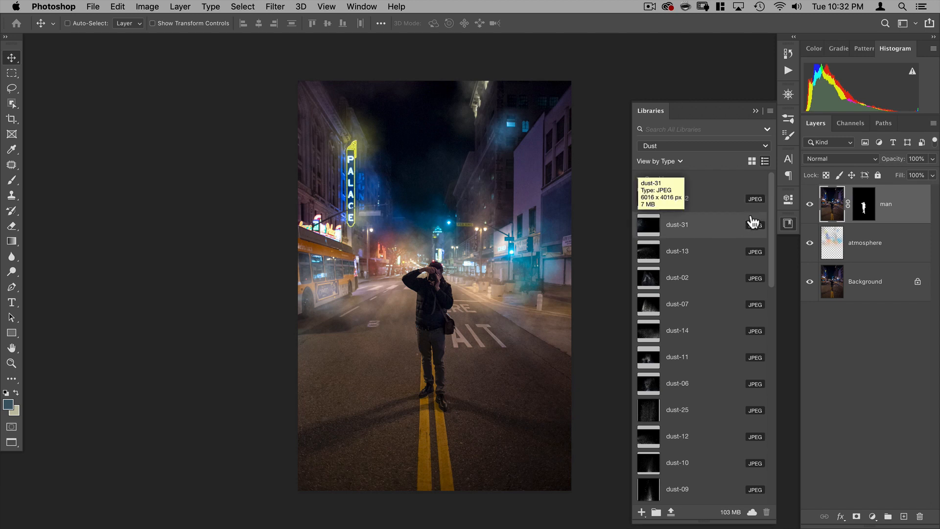
pyautogui.moveTo(771, 242); pyautogui.dragTo(762, 468)
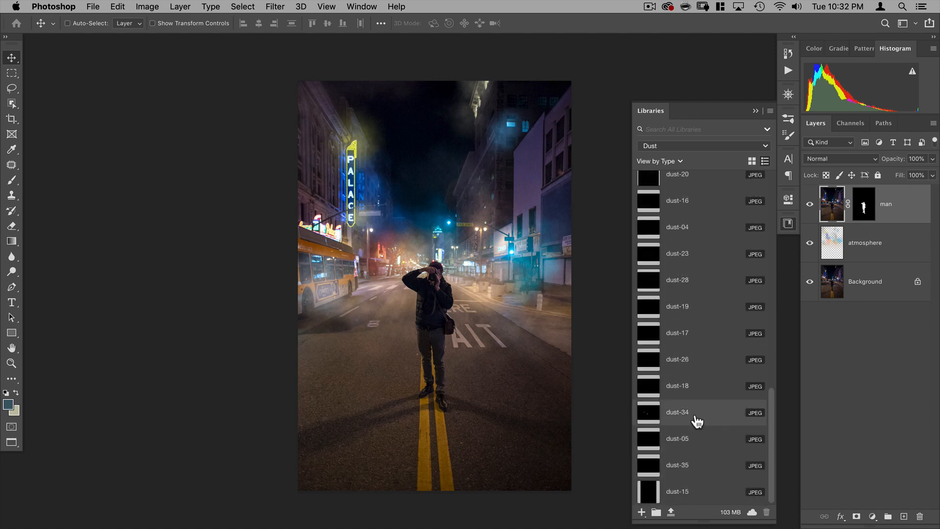
pyautogui.moveTo(694, 419); pyautogui.dragTo(463, 268)
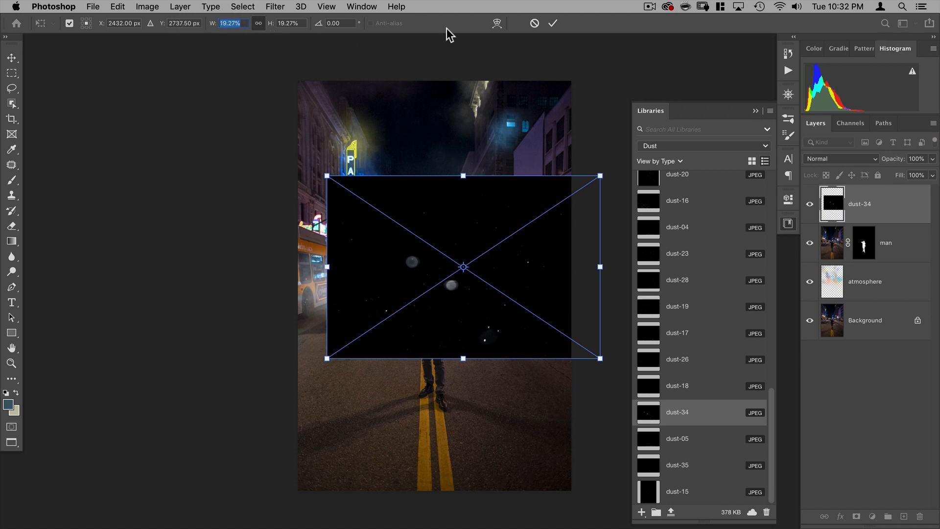
pyautogui.write('-55')
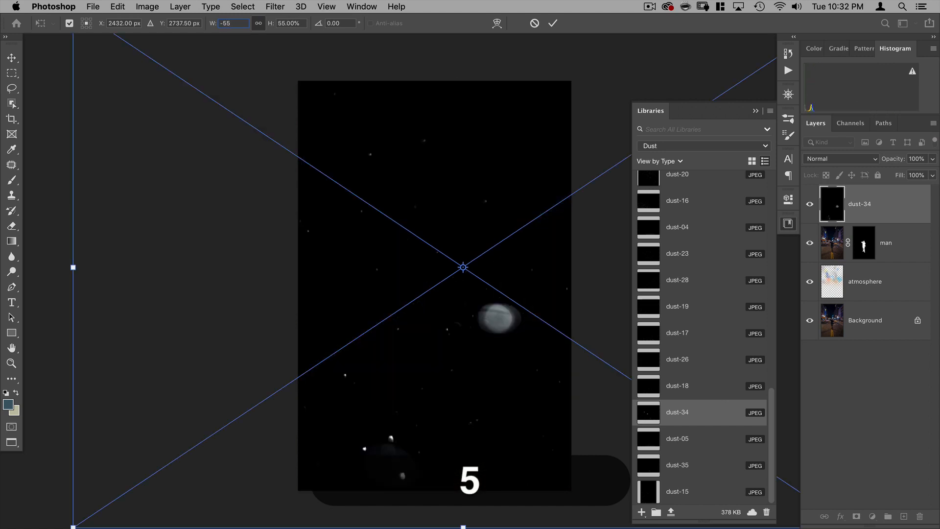
pyautogui.press('Return')
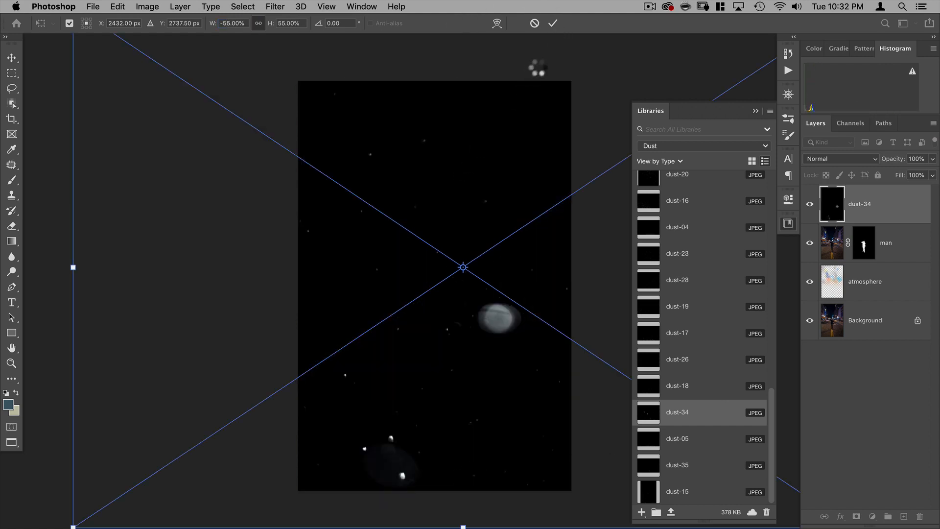
pyautogui.click(552, 23)
# - Move the dust-34 layer up and left and rotate it to about 65° so its specks spread across the photo
pyautogui.moveTo(520, 332); pyautogui.dragTo(499, 122)
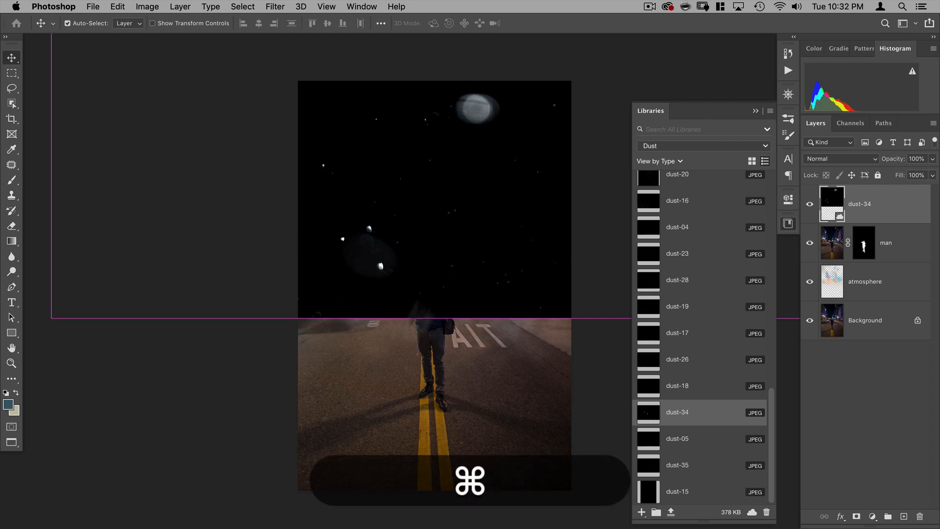
pyautogui.press('super+t')
pyautogui.moveTo(362, 334); pyautogui.dragTo(703, 153)
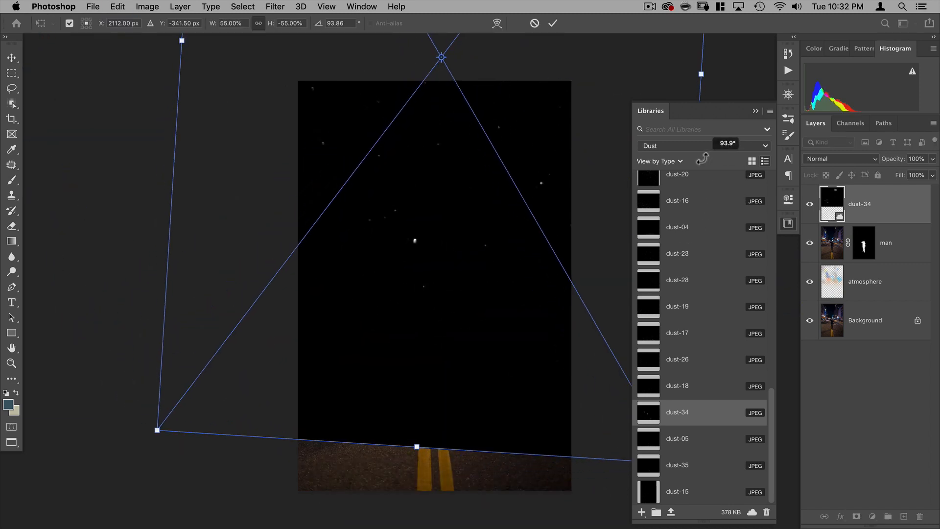
pyautogui.moveTo(503, 138); pyautogui.dragTo(359, 279)
pyautogui.moveTo(579, 242); pyautogui.dragTo(585, 93)
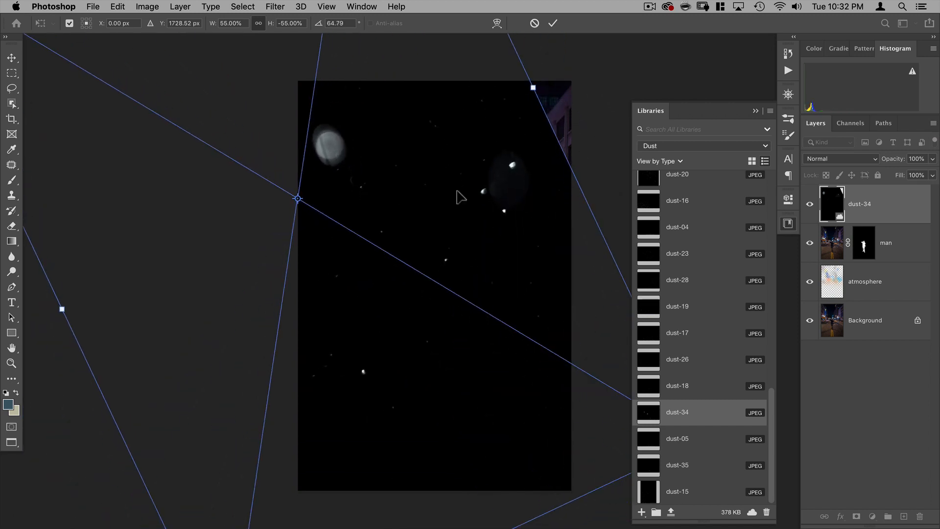
# - Set the dust-34 layer to Screen blending, shift its specks toward the upper right, and lower its opacity to 50%
pyautogui.click(836, 157)
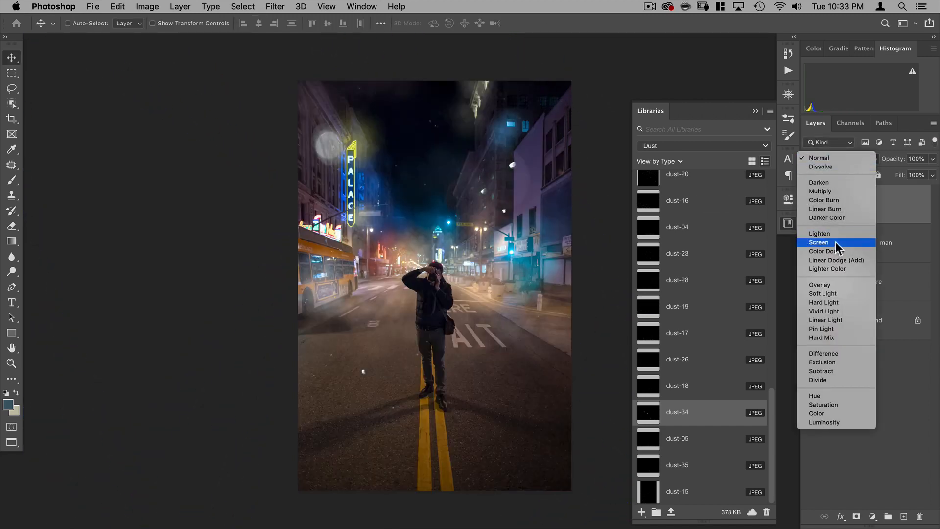
pyautogui.click(835, 241)
pyautogui.moveTo(369, 260); pyautogui.dragTo(411, 217)
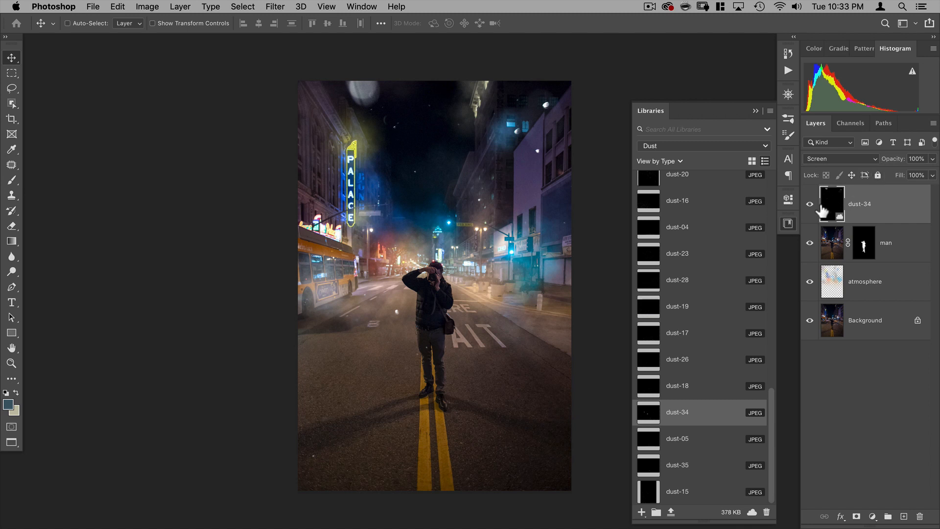
pyautogui.press('5')
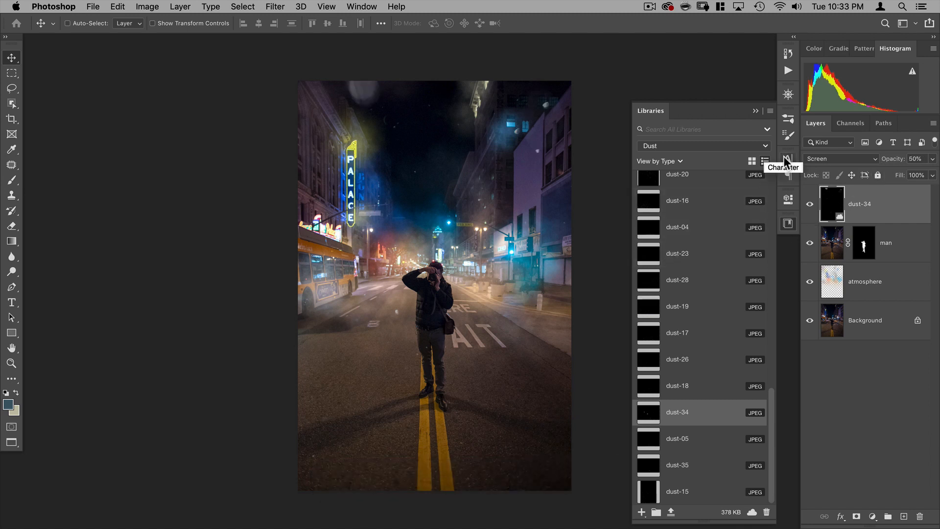
# - Open the Water library and place the water-22 graphic on the photo above dust-34
pyautogui.click(668, 145)
pyautogui.click(671, 194)
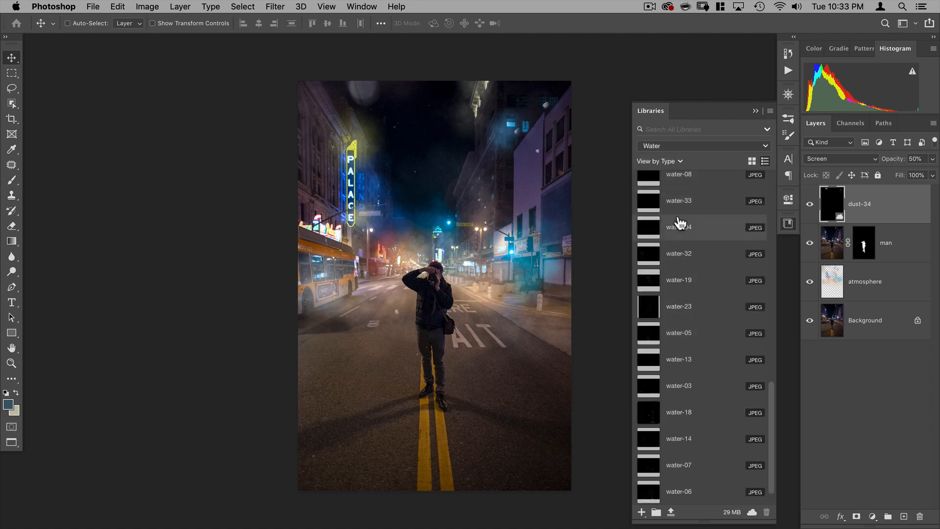
pyautogui.scroll(15, 706, 339)
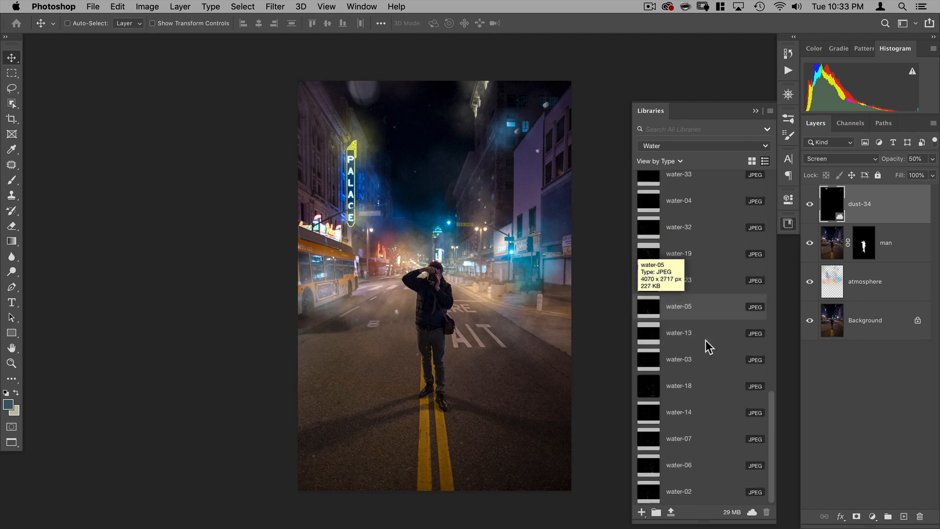
pyautogui.scroll(-1, 710, 329)
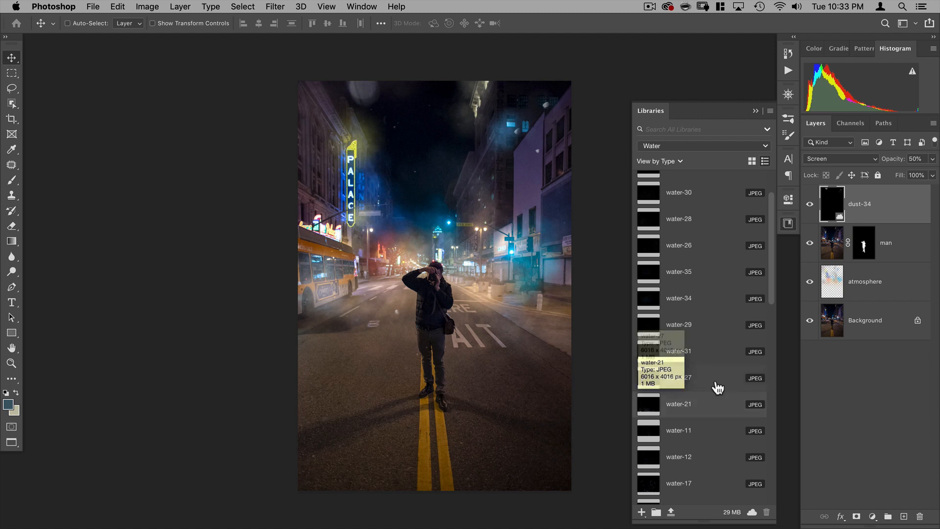
pyautogui.scroll(-6, 715, 380)
pyautogui.scroll(-3, 715, 380)
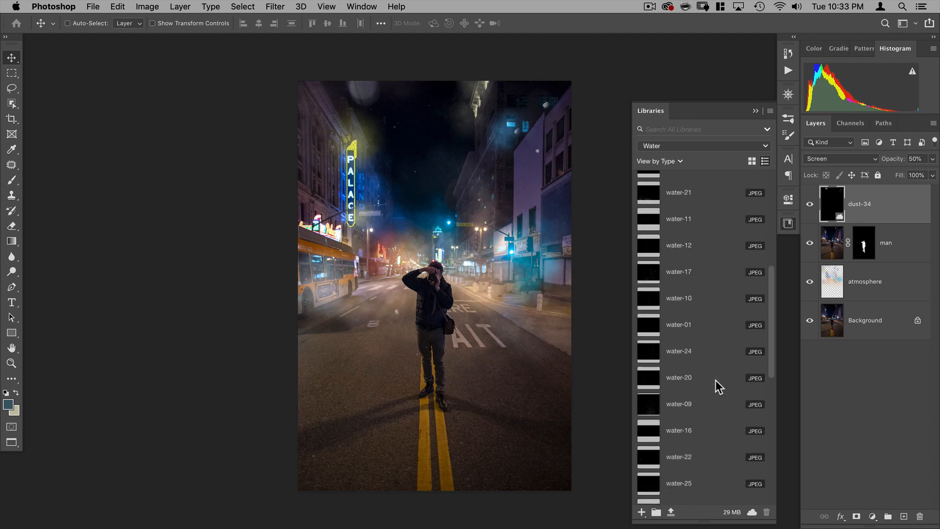
pyautogui.moveTo(700, 456); pyautogui.dragTo(447, 210)
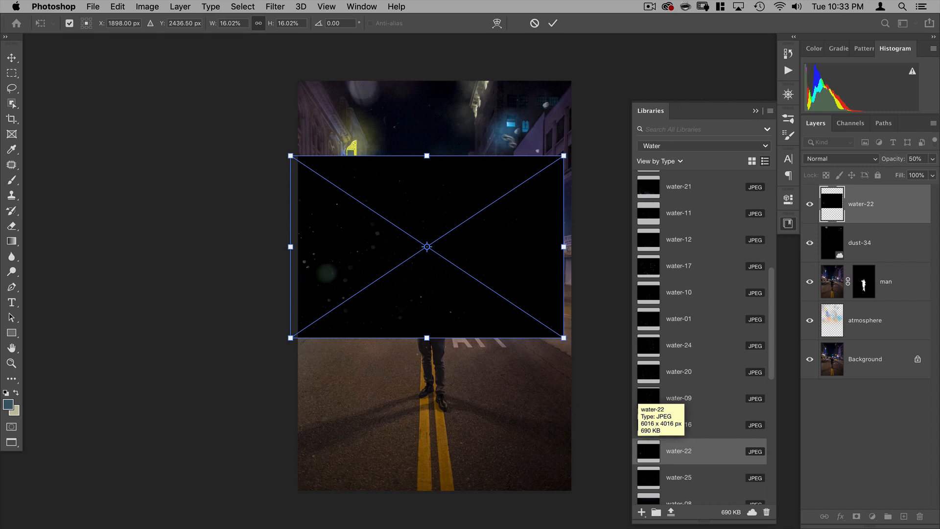
# - Enlarge and reposition water-22 to cover nearly the whole photo and set its blend mode to Screen
pyautogui.moveTo(494, 149); pyautogui.dragTo(513, 309)
pyautogui.moveTo(519, 386); pyautogui.dragTo(585, 482)
pyautogui.moveTo(461, 208); pyautogui.dragTo(440, 269)
pyautogui.press('Return')
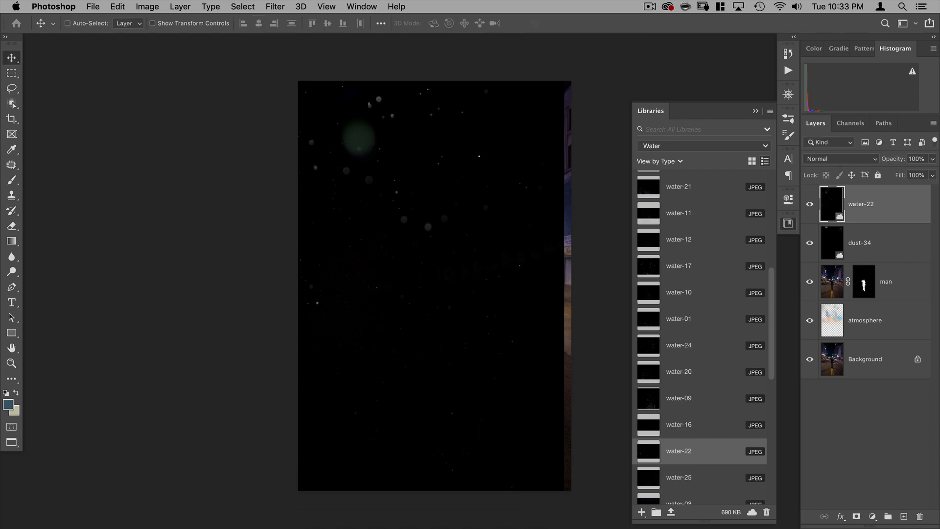
pyautogui.click(838, 159)
pyautogui.click(820, 242)
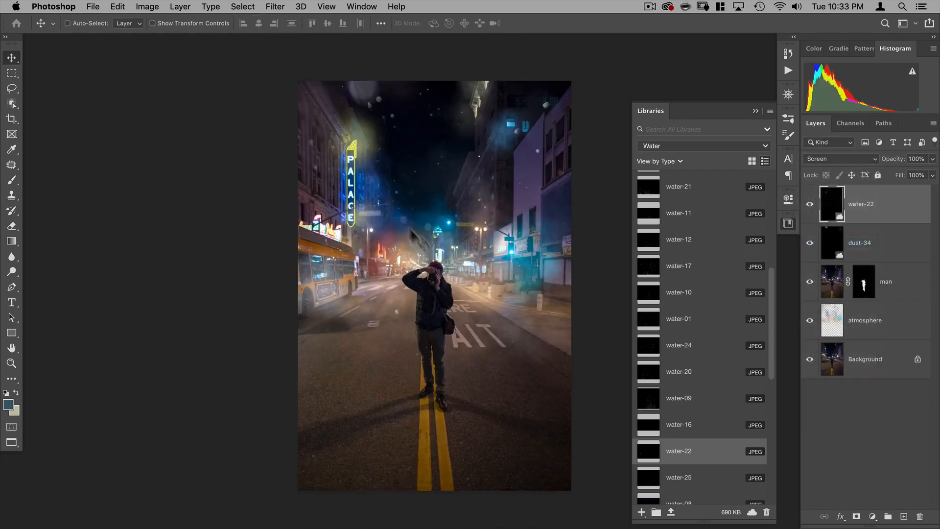
# - Reposition the water-22 droplets over the upper part of the photo and lower the layer's opacity to 34%
pyautogui.moveTo(349, 148); pyautogui.dragTo(424, 154)
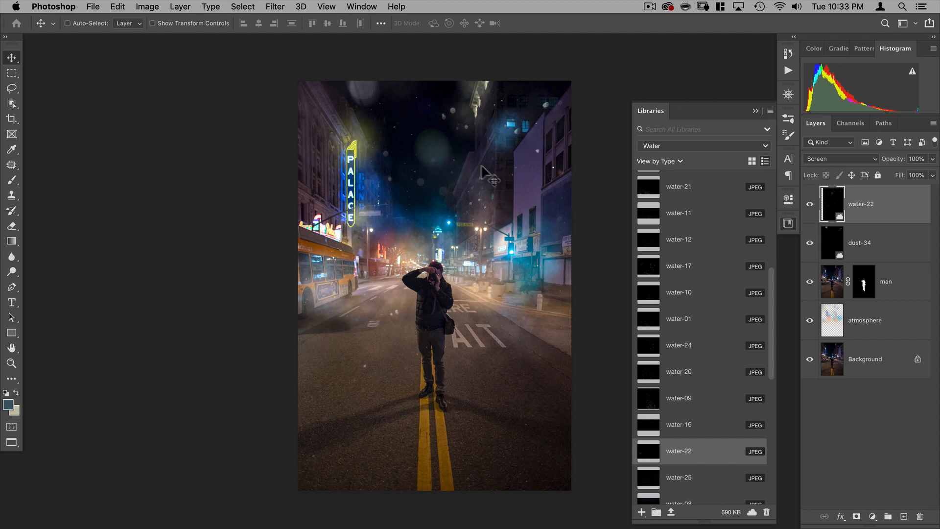
pyautogui.moveTo(480, 165); pyautogui.dragTo(409, 175)
pyautogui.moveTo(418, 182); pyautogui.dragTo(419, 159)
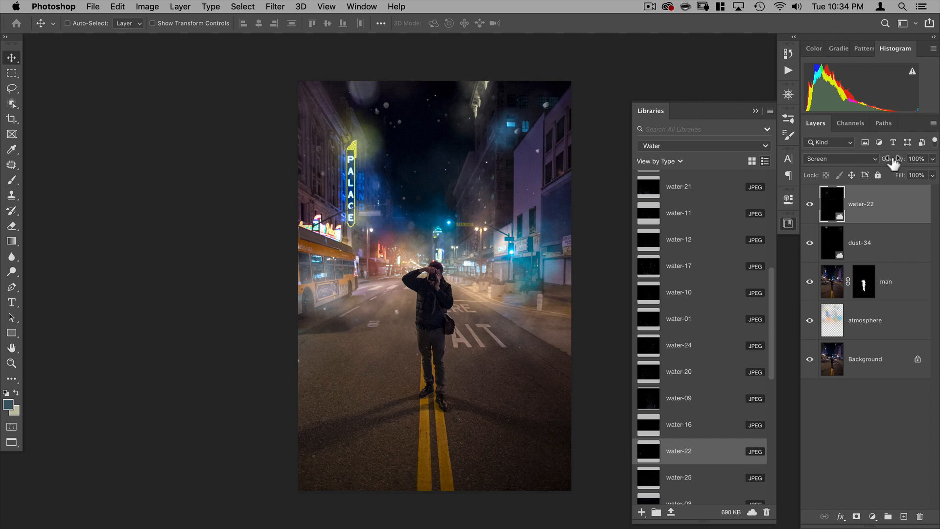
pyautogui.moveTo(895, 163); pyautogui.dragTo(859, 160)
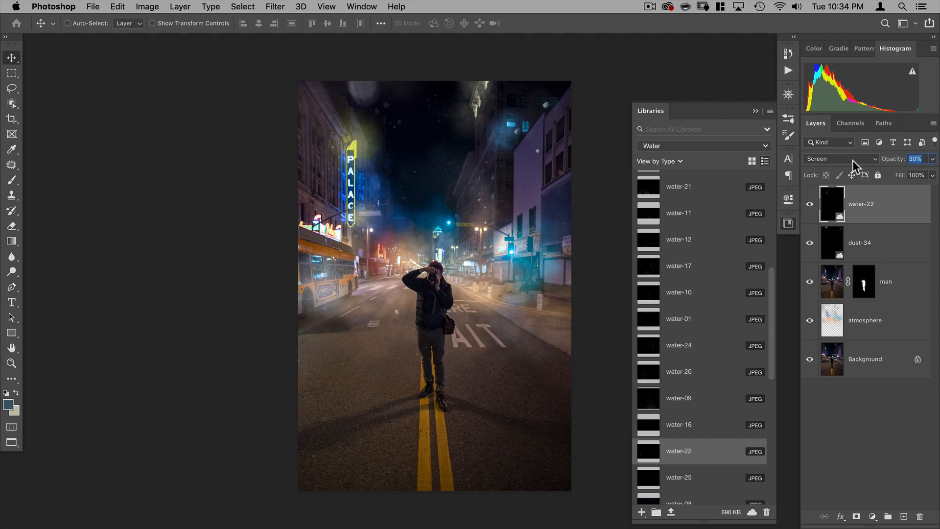
pyautogui.write('50')
# - Select the dust-34 layer and reduce its opacity to about 30%
pyautogui.click(869, 243)
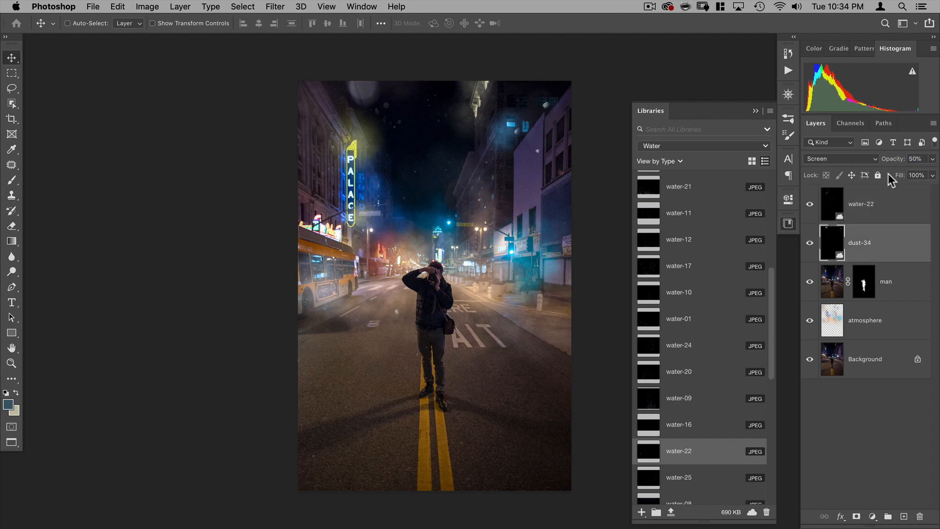
pyautogui.moveTo(890, 166); pyautogui.dragTo(879, 160)
pyautogui.press('Up')
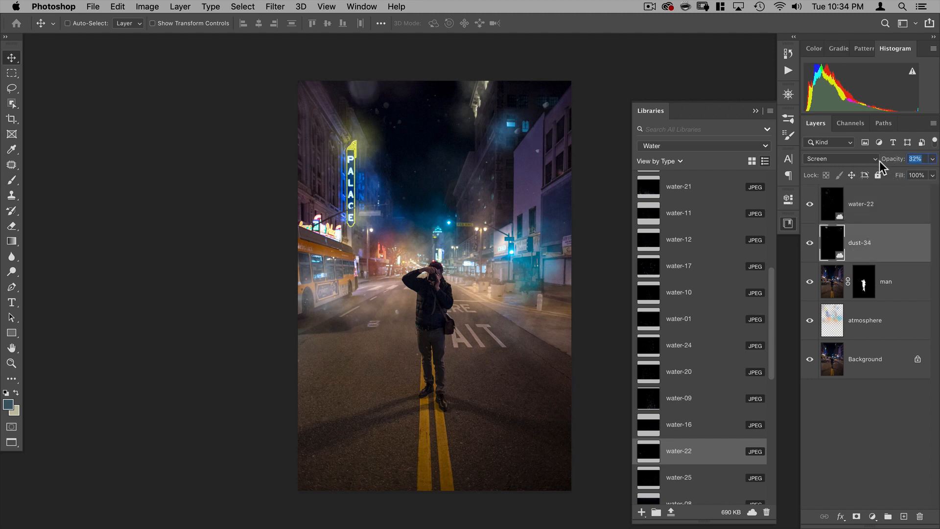
pyautogui.press('Down')
pyautogui.press('Return')
pyautogui.press('3')
pyautogui.press('0')
# - Add a new empty layer above water-22 and name it "rain droplets"
pyautogui.click(871, 202)
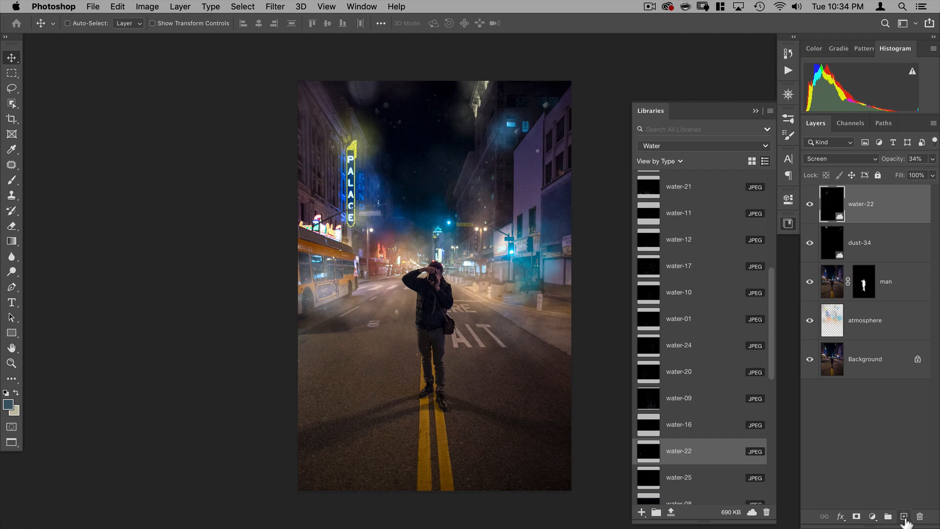
pyautogui.click(903, 516)
pyautogui.doubleClick(857, 204)
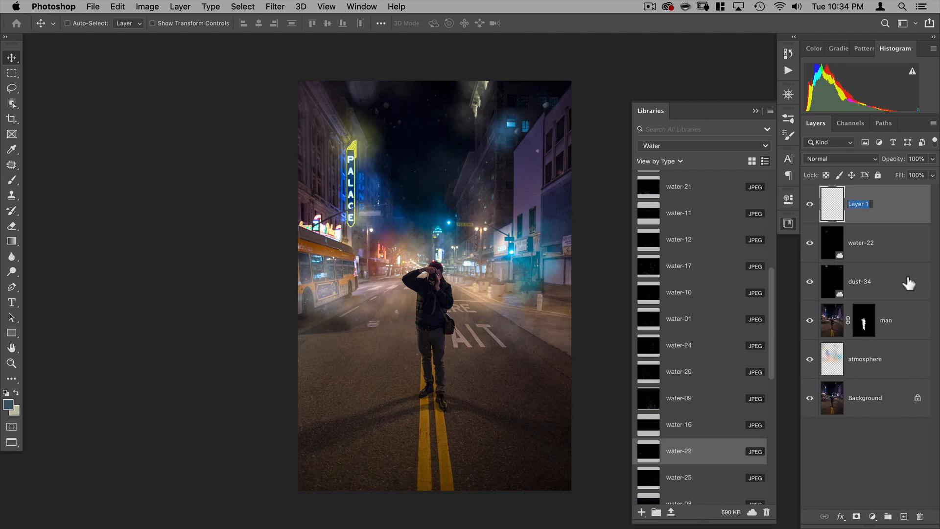
pyautogui.write('rain droplets')
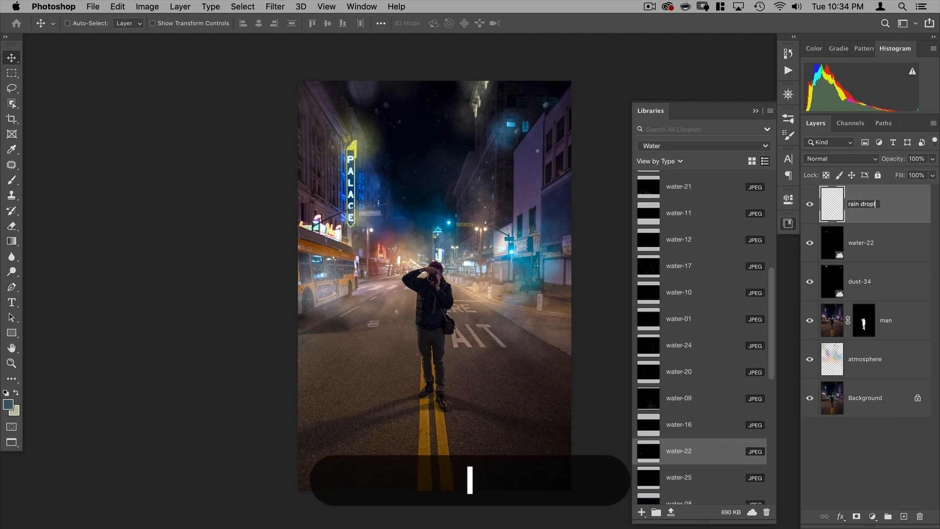
pyautogui.press('Return')
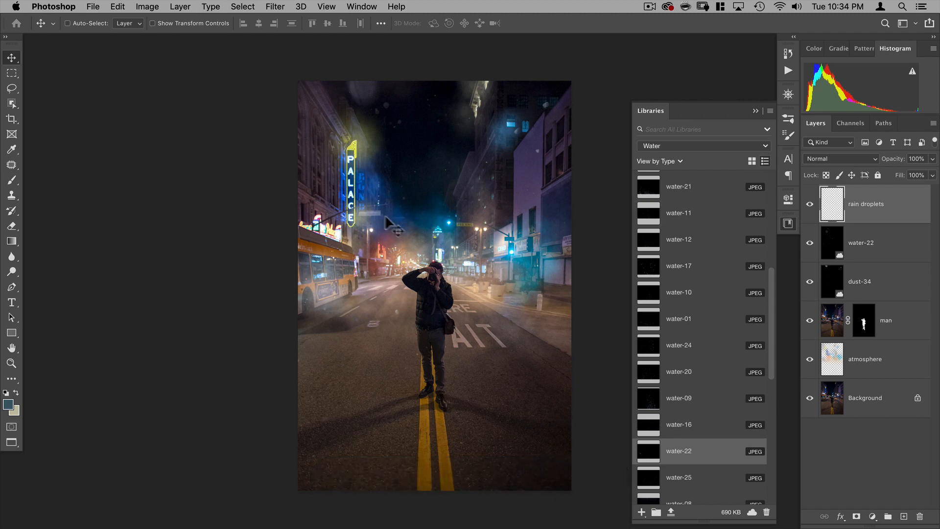
# - Close the library, choose the Fine Water 01 brush from the Nucly-Water-Brushes-CC2019 set, and resize it to about 669 px
pyautogui.click(787, 224)
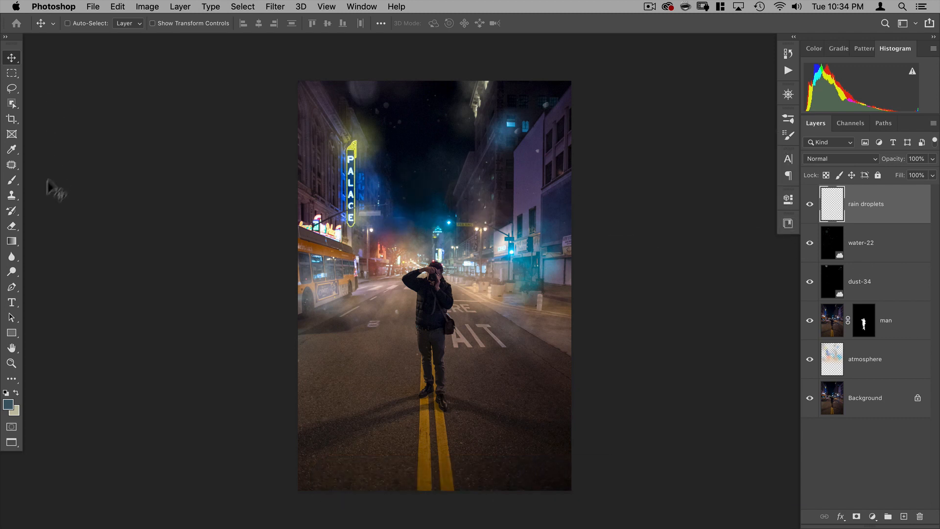
pyautogui.press('b')
pyautogui.rightClick(381, 194)
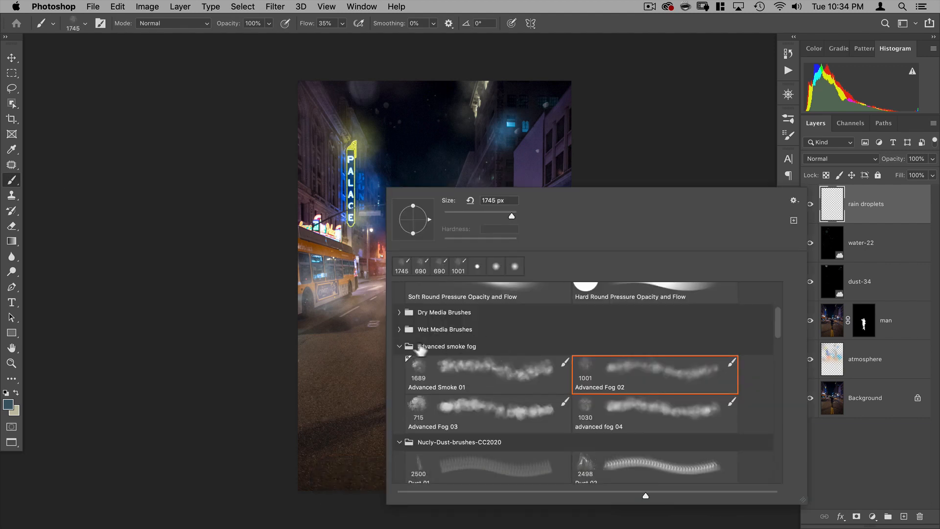
pyautogui.click(399, 346)
pyautogui.click(399, 364)
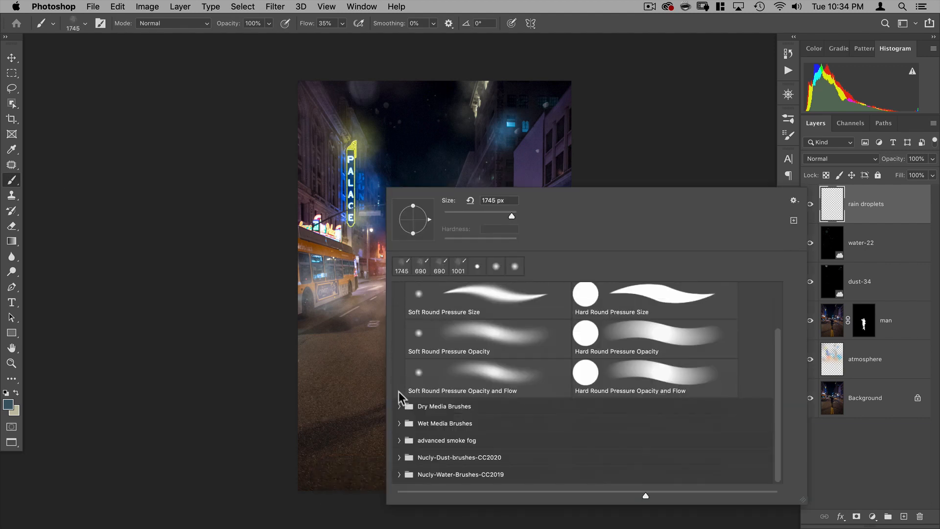
pyautogui.click(398, 474)
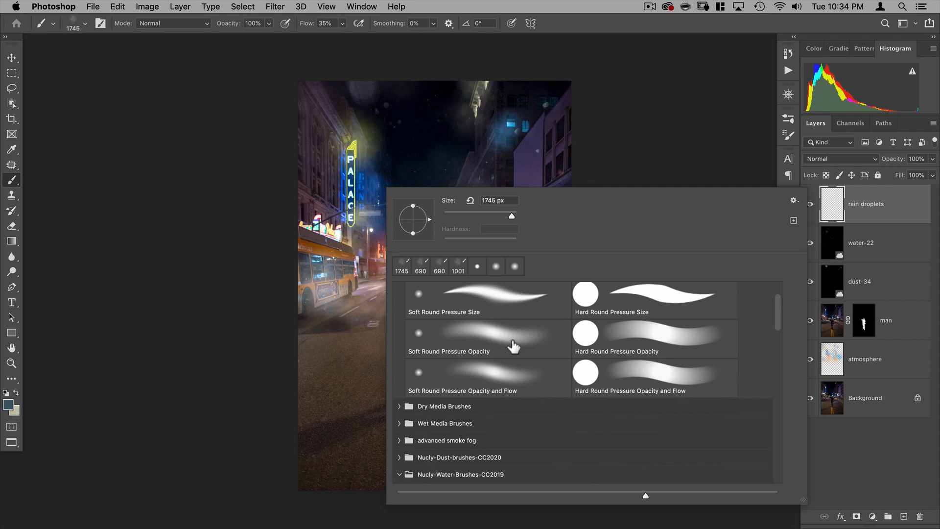
pyautogui.scroll(-10, 510, 346)
pyautogui.scroll(-10, 517, 349)
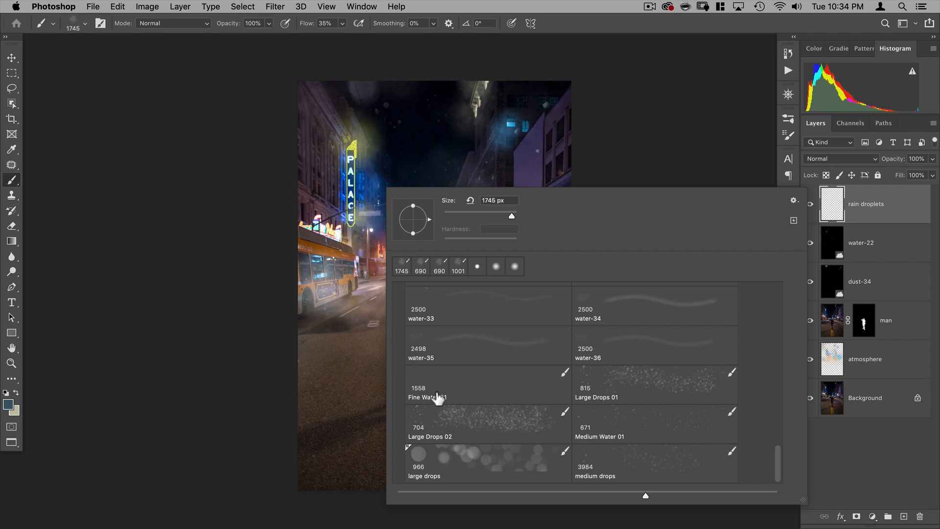
pyautogui.click(417, 386)
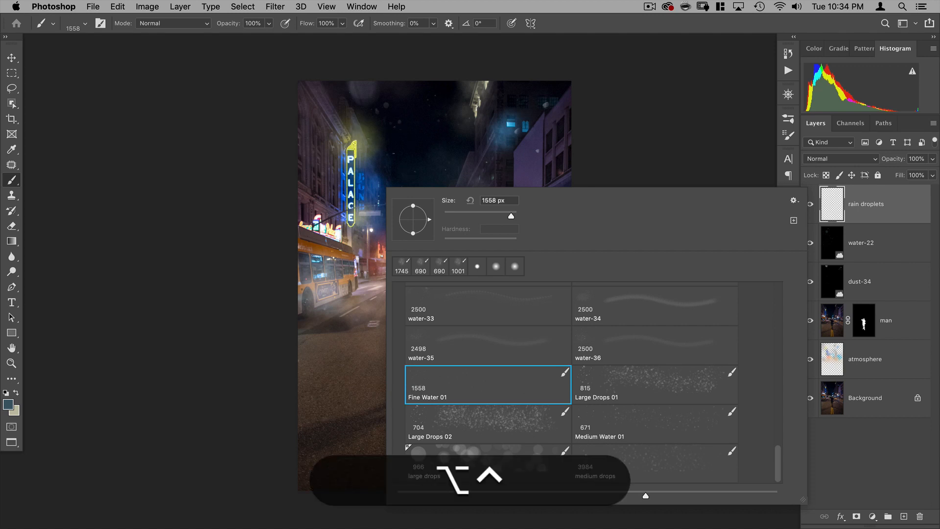
pyautogui.moveTo(371, 134); pyautogui.dragTo(309, 133)
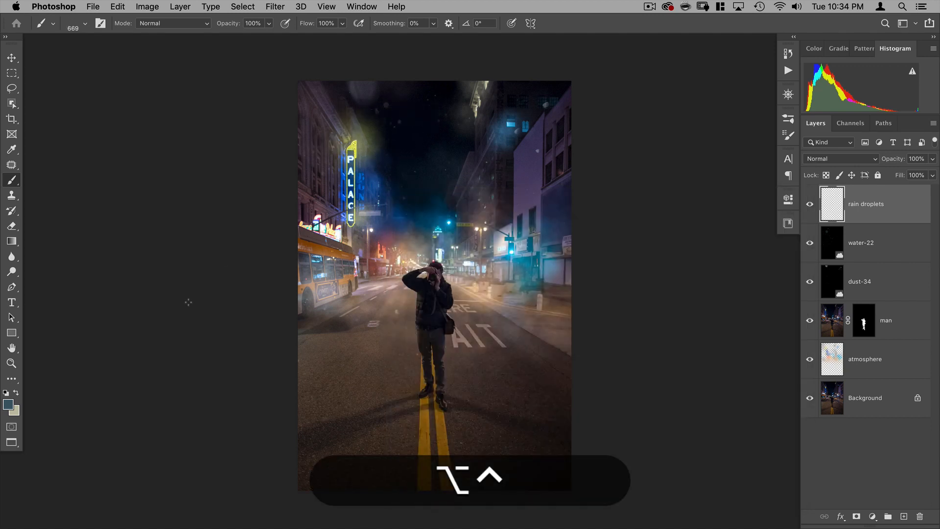
# - Set the foreground color to white, enlarge the brush to about 1334 px, and paint fine droplets across the photo on the rain droplets layer
pyautogui.press('d')
pyautogui.click(16, 393)
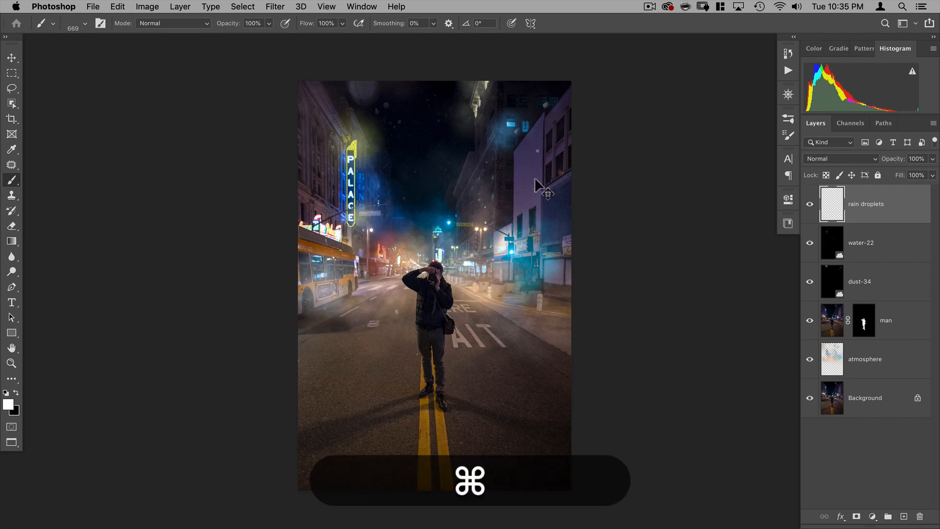
pyautogui.press('super+z')
pyautogui.moveTo(408, 196); pyautogui.dragTo(453, 184)
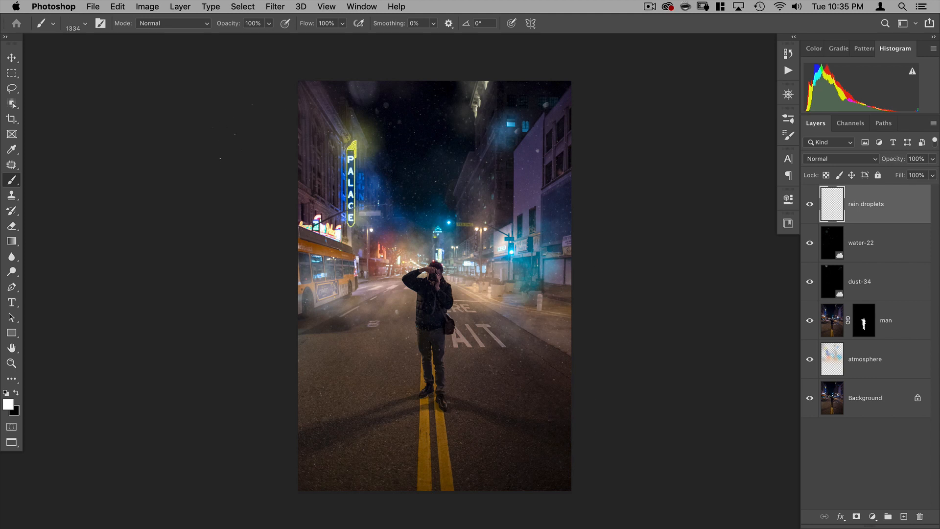
pyautogui.press('v')
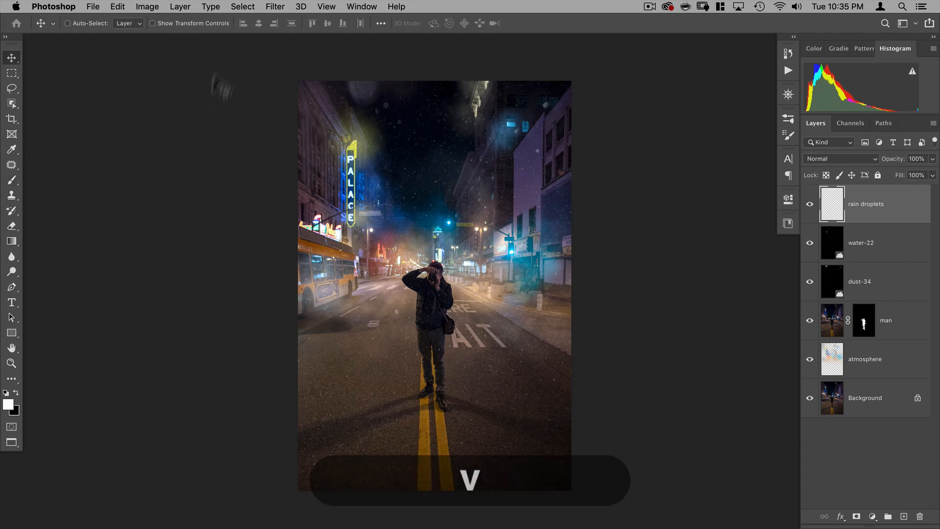
# - Apply a Motion Blur to the rain droplets layer with an 87° angle and a distance of 40 pixels
pyautogui.click(275, 7)
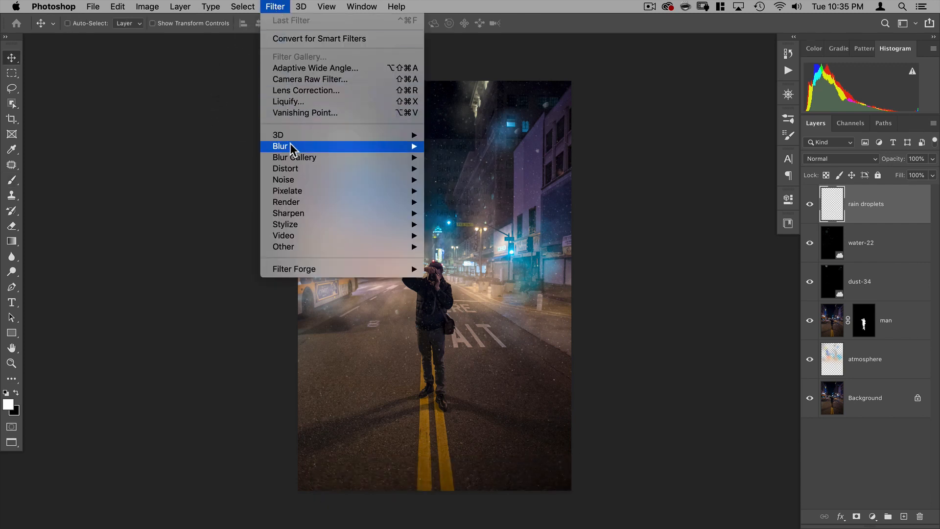
pyautogui.moveTo(293, 145)
pyautogui.click(477, 214)
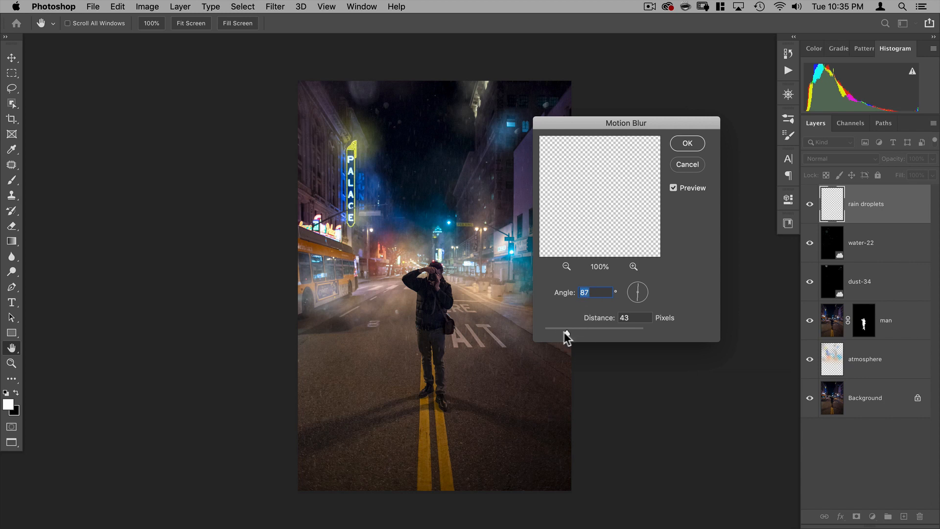
pyautogui.moveTo(564, 332); pyautogui.dragTo(568, 330)
pyautogui.write('40')
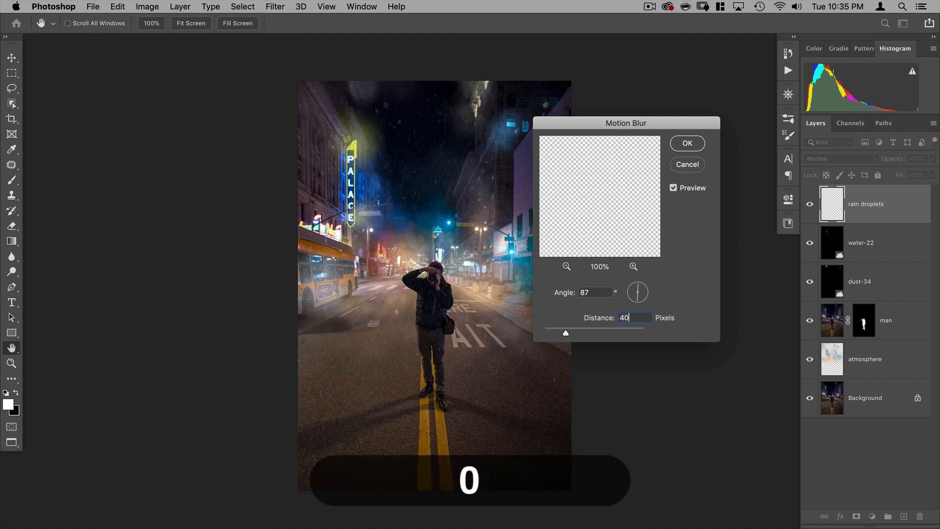
pyautogui.click(684, 143)
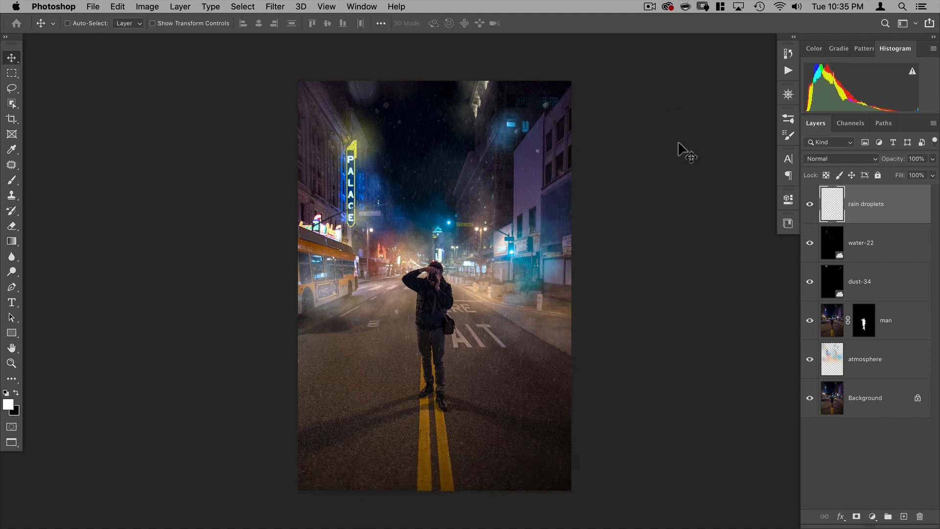
# - Reapply the Motion Blur to the rain droplets layer, set its opacity to 70%, and compare it hidden and shown
pyautogui.click(275, 7)
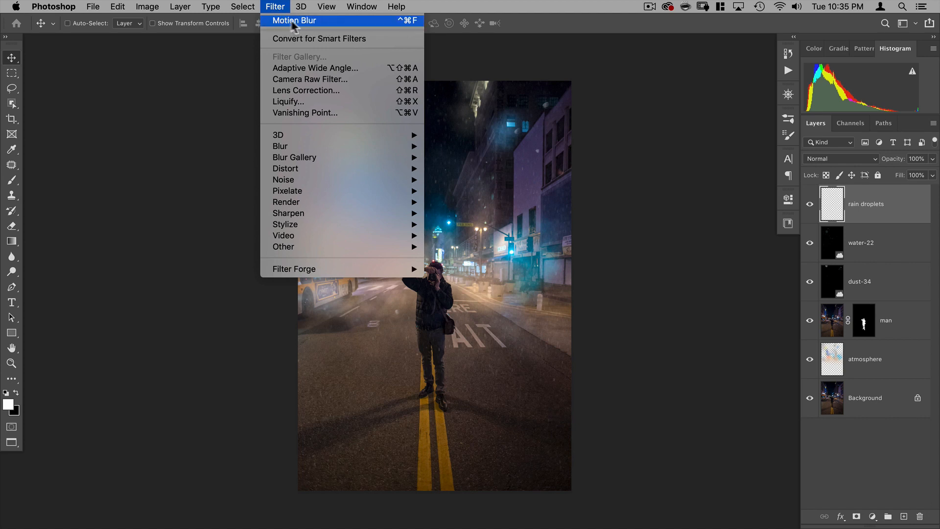
pyautogui.click(327, 22)
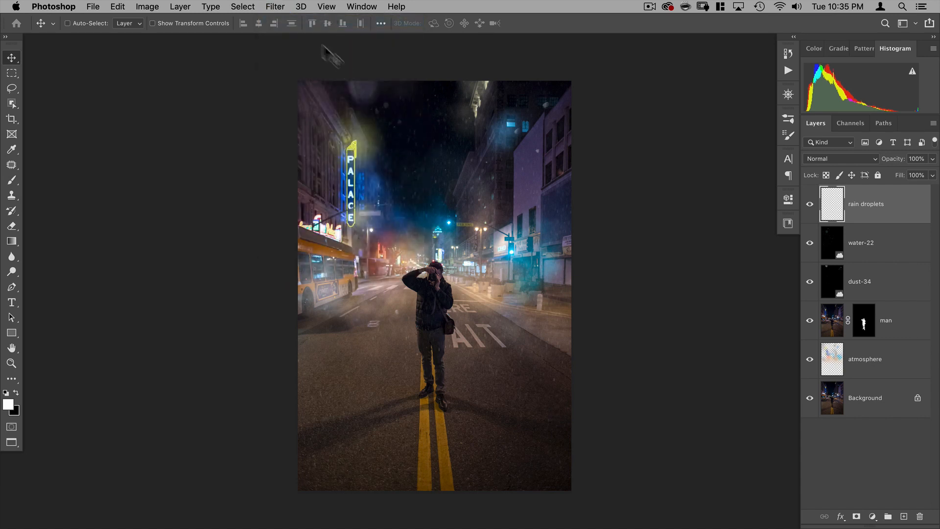
pyautogui.click(277, 6)
pyautogui.click(277, 20)
pyautogui.write('70')
pyautogui.press('Return')
pyautogui.click(809, 204)
pyautogui.click(808, 205)
# - Add a new empty layer above rain droplets and name it "water drops"
pyautogui.click(904, 516)
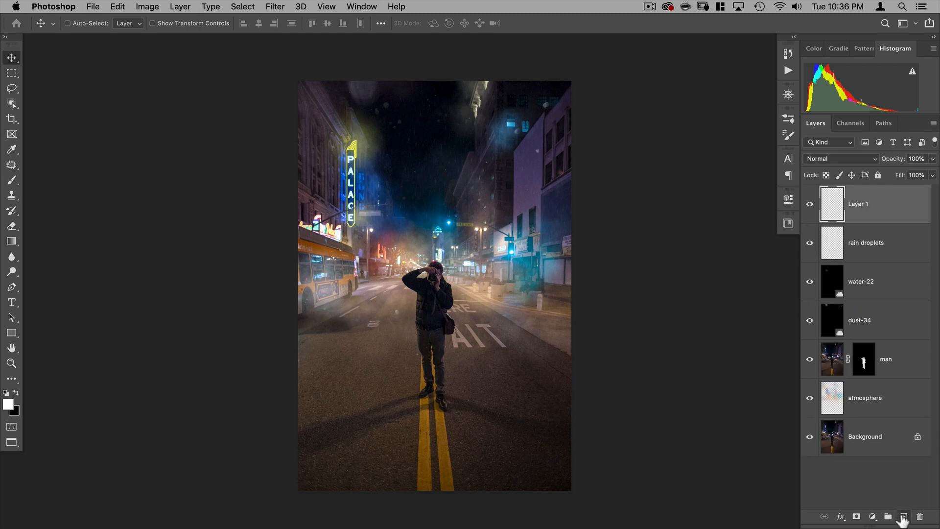
pyautogui.doubleClick(858, 204)
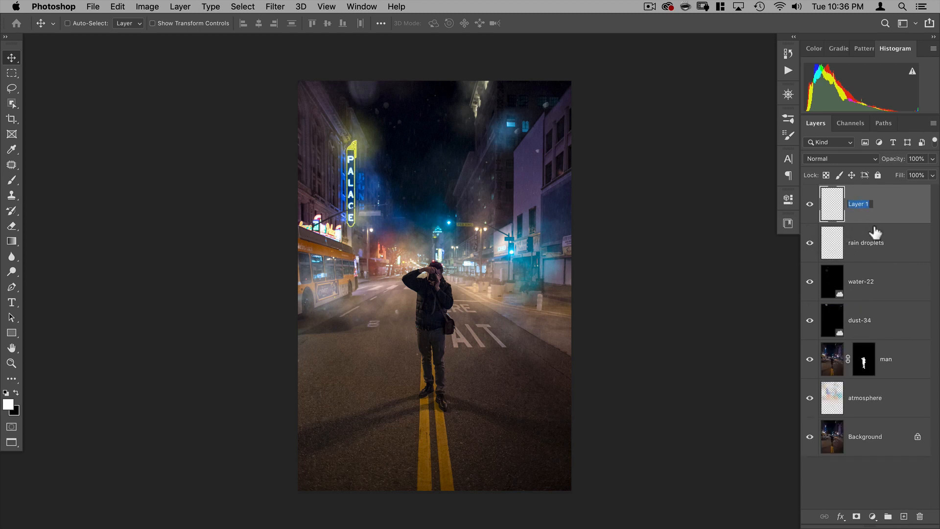
pyautogui.write('water drops')
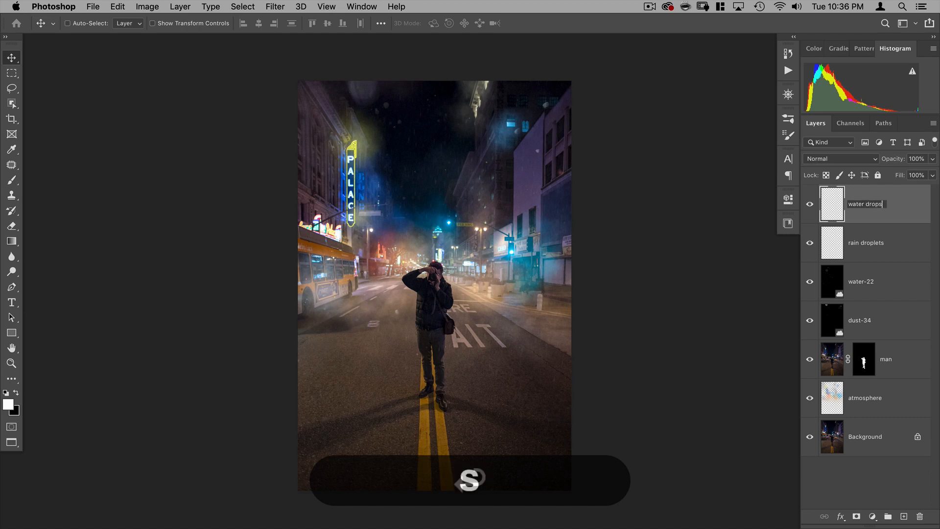
pyautogui.press('Return')
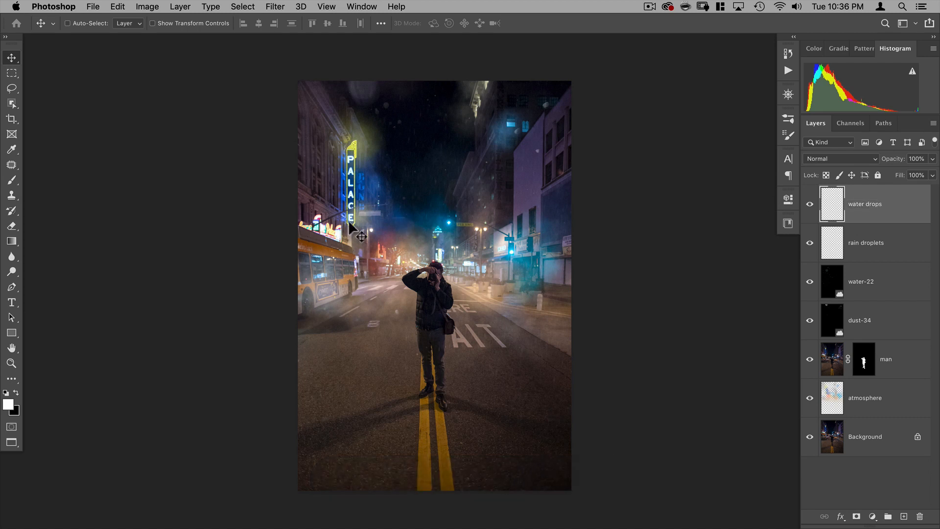
# - Choose the Medium Dust 2 brush from the Nucly-Dust-brushes-CC2020 set
pyautogui.press('b')
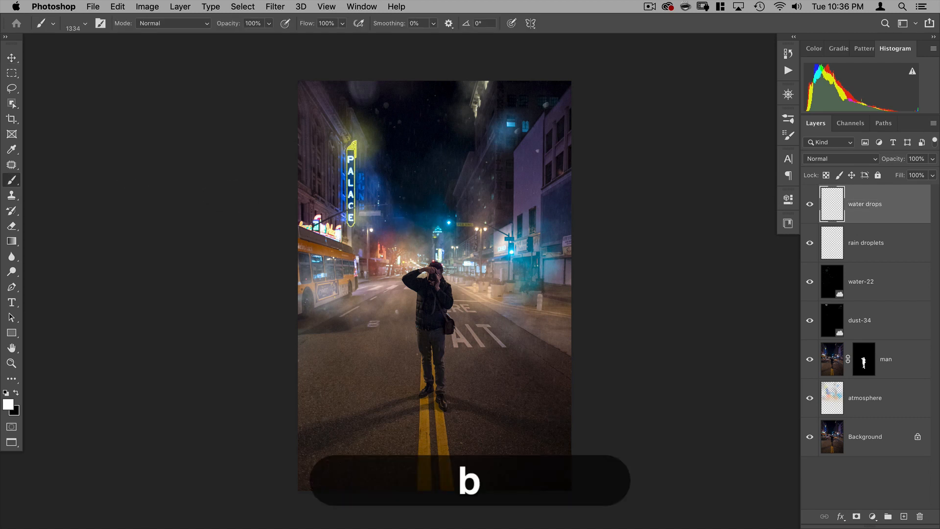
pyautogui.rightClick(405, 184)
pyautogui.scroll(15, 503, 357)
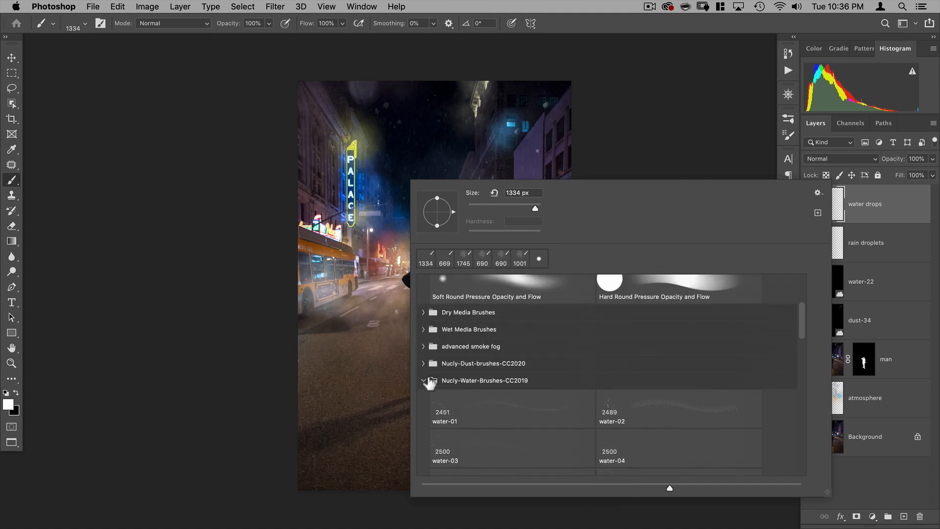
pyautogui.click(423, 381)
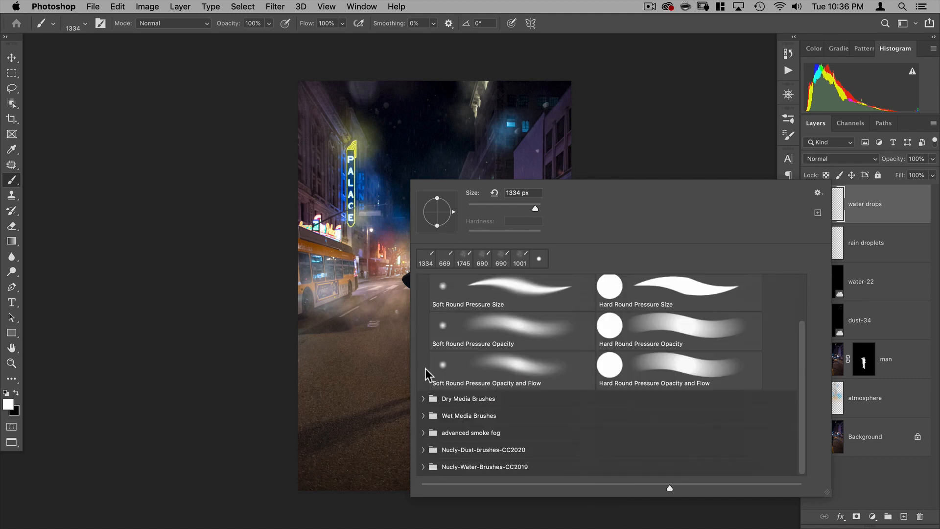
pyautogui.click(422, 449)
pyautogui.scroll(-10, 523, 360)
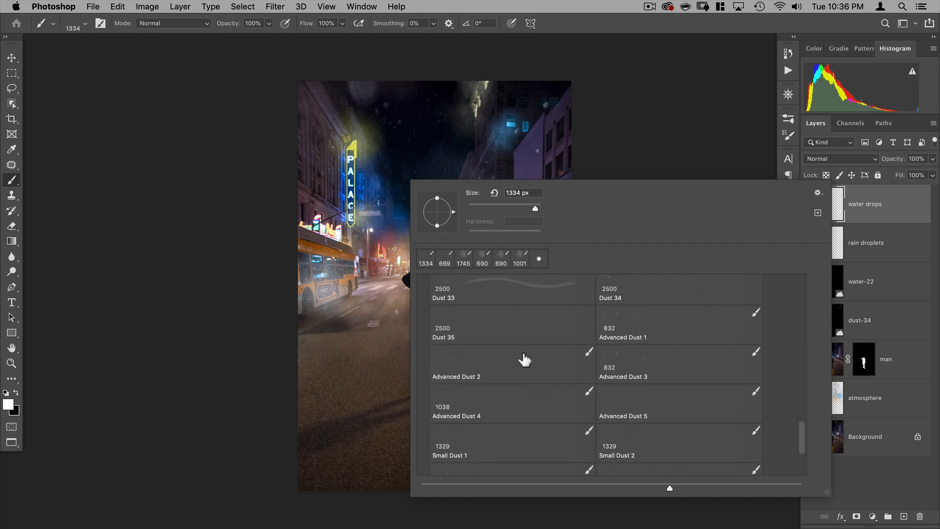
pyautogui.scroll(-5, 524, 360)
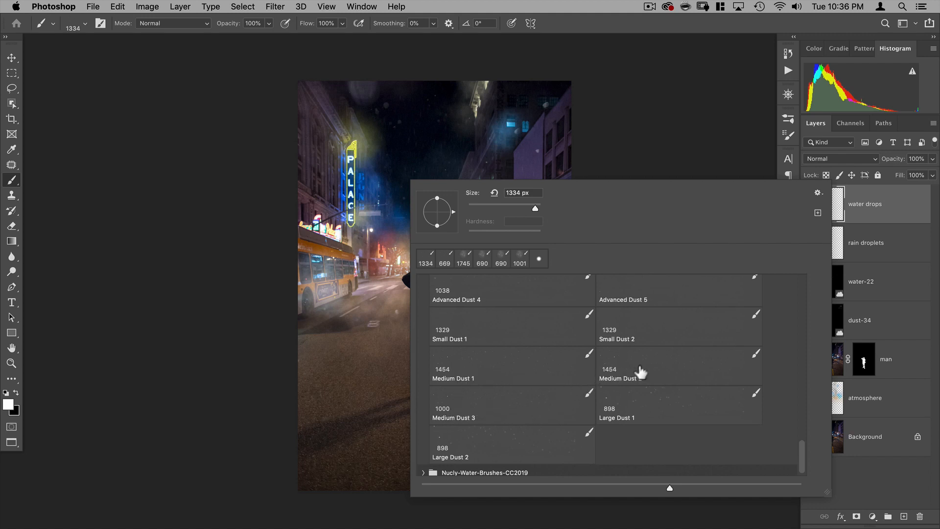
pyautogui.click(617, 371)
pyautogui.press('Return')
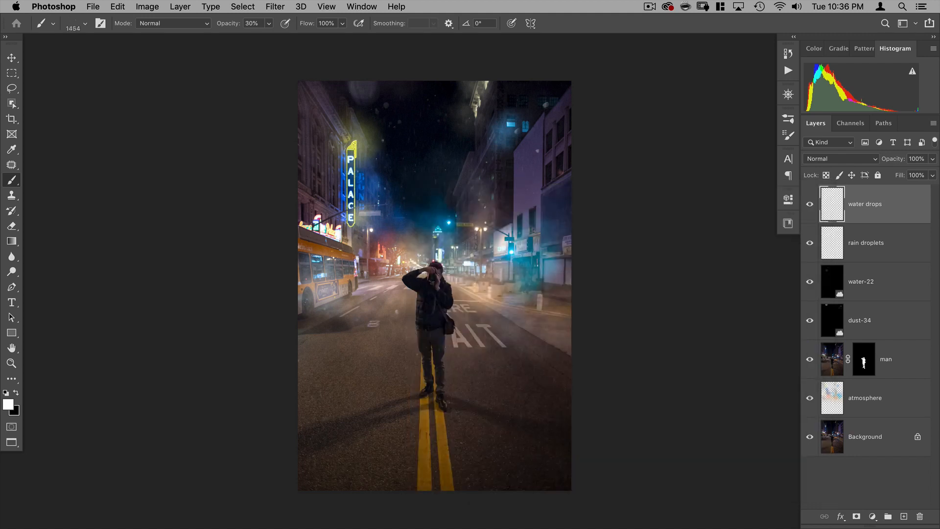
# - Raise the brush opacity to 100% and undo the test strokes on the water drops layer
pyautogui.press('super+z')
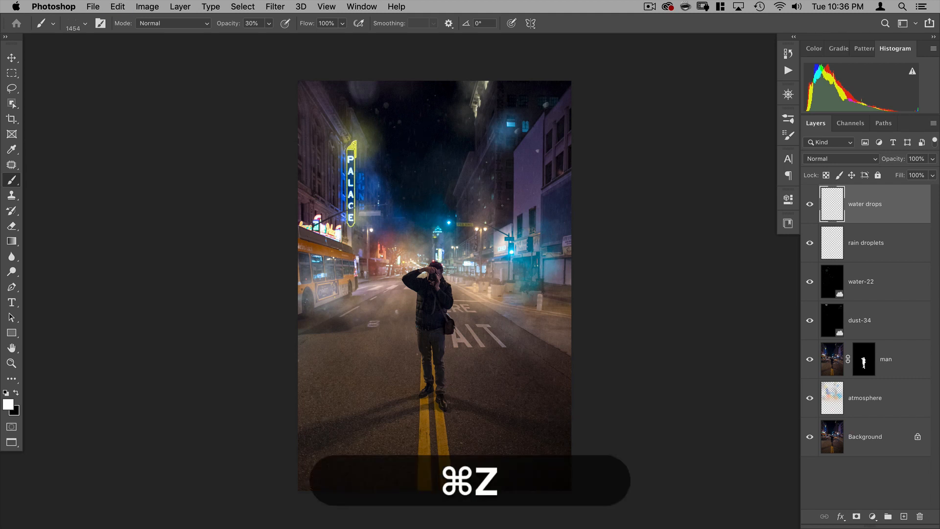
pyautogui.moveTo(228, 23); pyautogui.dragTo(417, 32)
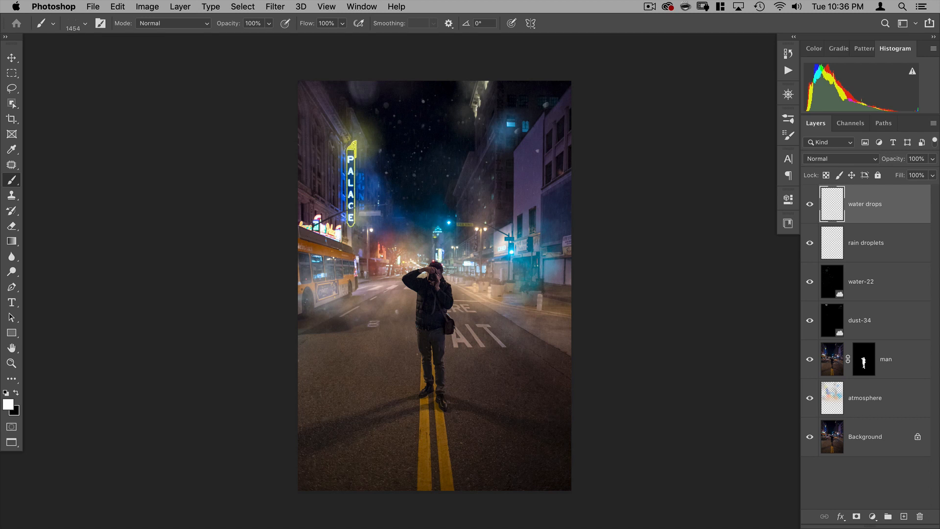
pyautogui.press('super+z')
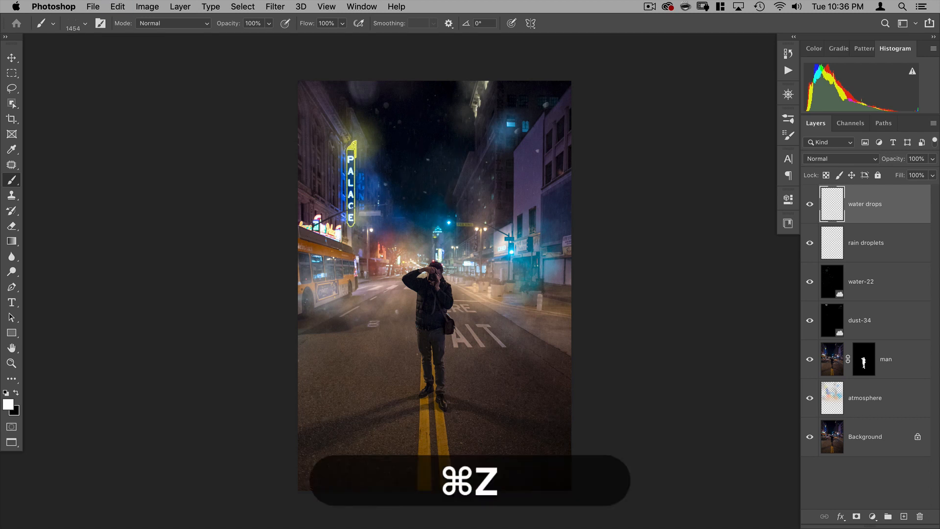
# - Reduce the brush to about 582 px and paint scattered drops over the sky, buildings and street on the water drops layer
pyautogui.moveTo(410, 159); pyautogui.dragTo(361, 169)
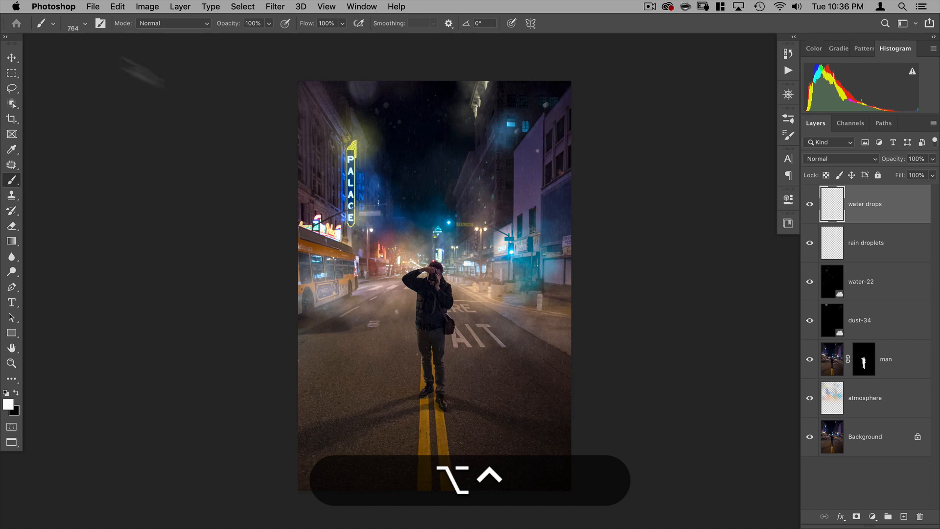
pyautogui.moveTo(464, 175); pyautogui.dragTo(451, 176)
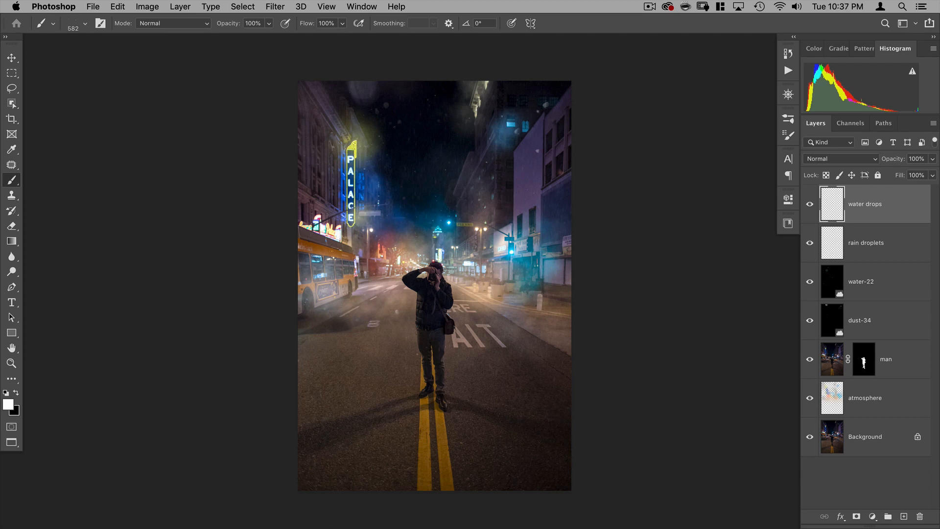
pyautogui.moveTo(508, 123); pyautogui.dragTo(491, 126)
pyautogui.moveTo(465, 250); pyautogui.dragTo(495, 249)
pyautogui.moveTo(509, 102); pyautogui.dragTo(482, 103)
pyautogui.moveTo(506, 252)
pyautogui.mouseDown()
pyautogui.moveTo(496, 255)
pyautogui.moveTo(504, 255)
pyautogui.mouseUp()
# - Lower the water drops layer's opacity to 80%
pyautogui.press('v')
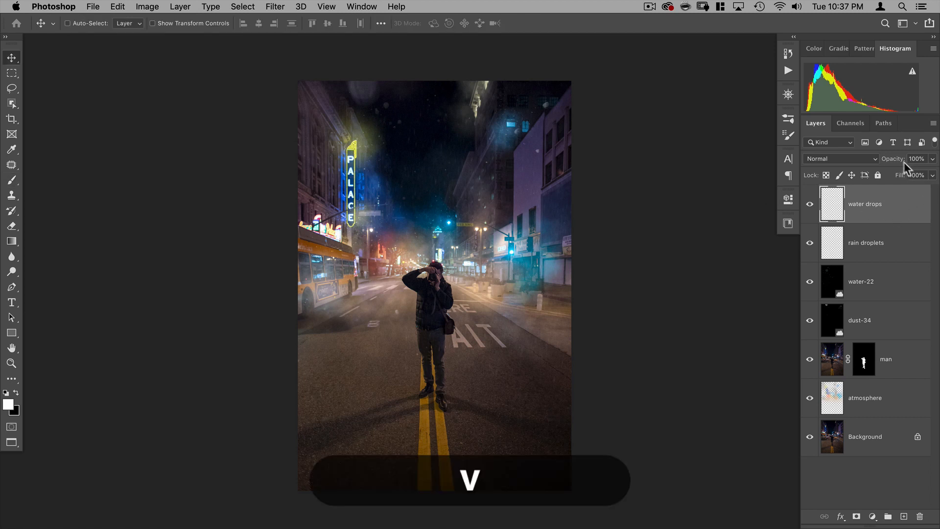
pyautogui.write('80')
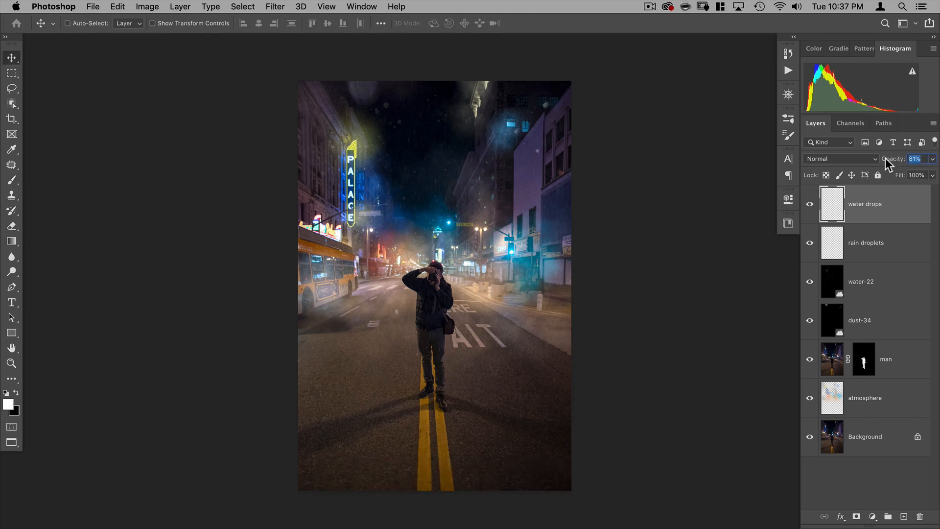
pyautogui.press('Return')
# - Add a new empty layer above water drops and name it "rain"
pyautogui.click(903, 516)
pyautogui.doubleClick(859, 204)
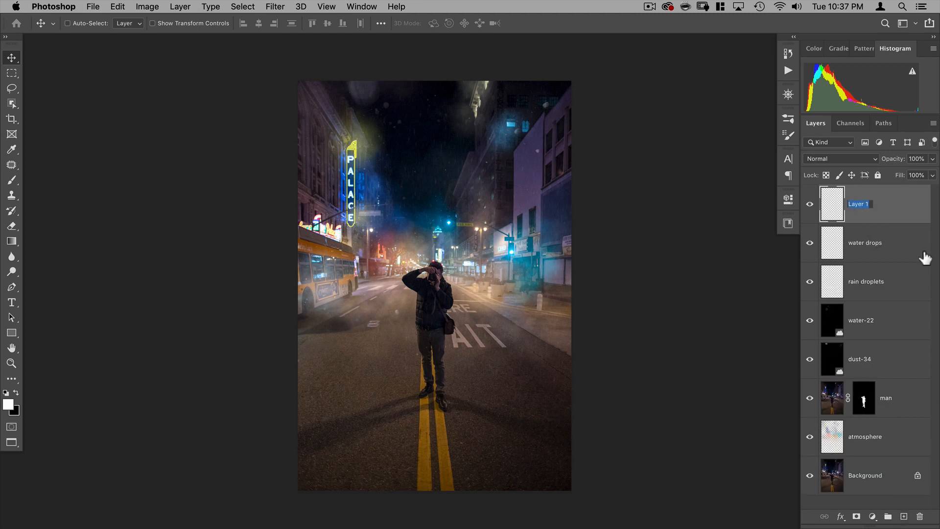
pyautogui.write('rain')
pyautogui.press('Return')
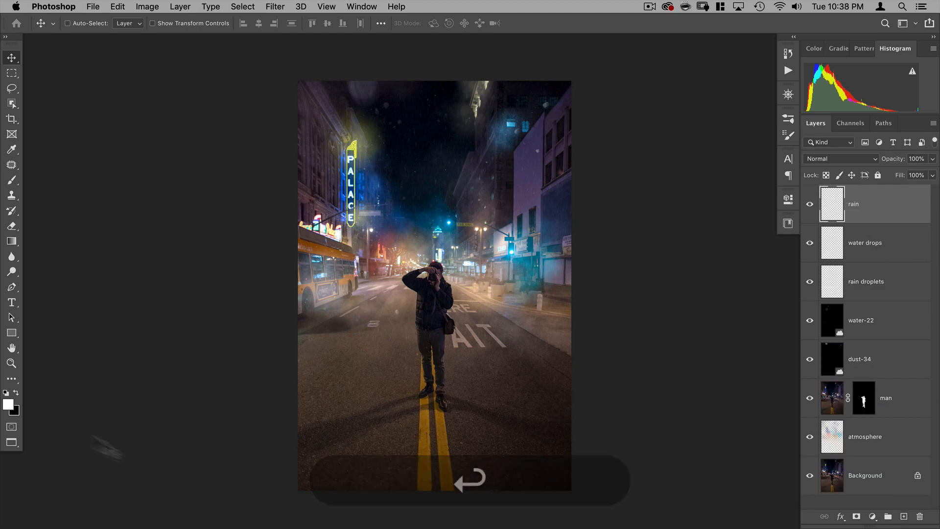
# - Set the foreground color to a neutral gray with 50% brightness (#808080)
pyautogui.click(7, 405)
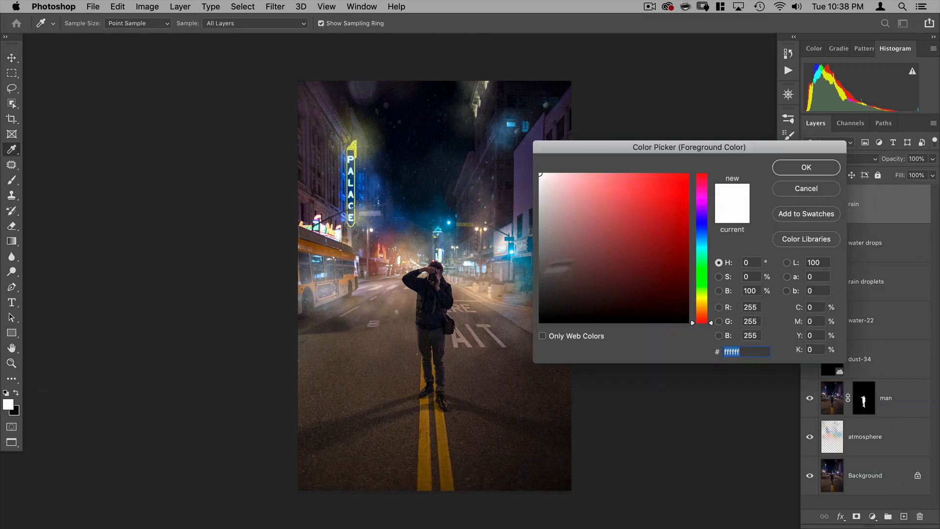
pyautogui.click(757, 289)
pyautogui.write('50')
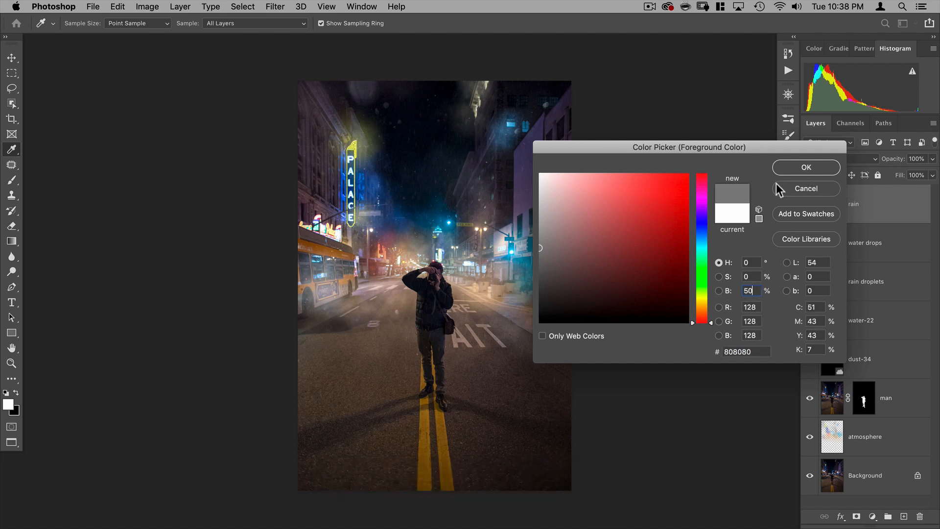
pyautogui.click(796, 171)
pyautogui.press('v')
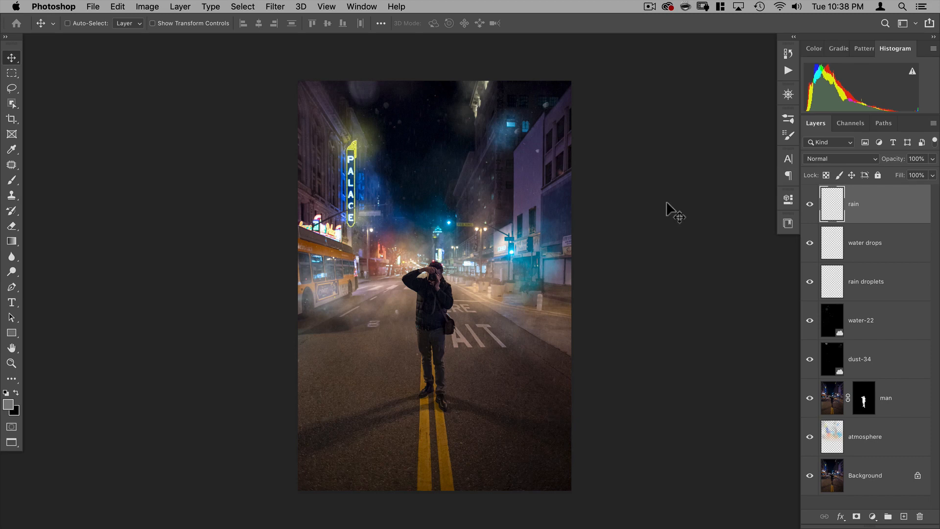
# - Fill the rain layer with the foreground color in Normal mode at 100% opacity
pyautogui.click(111, 7)
pyautogui.click(147, 194)
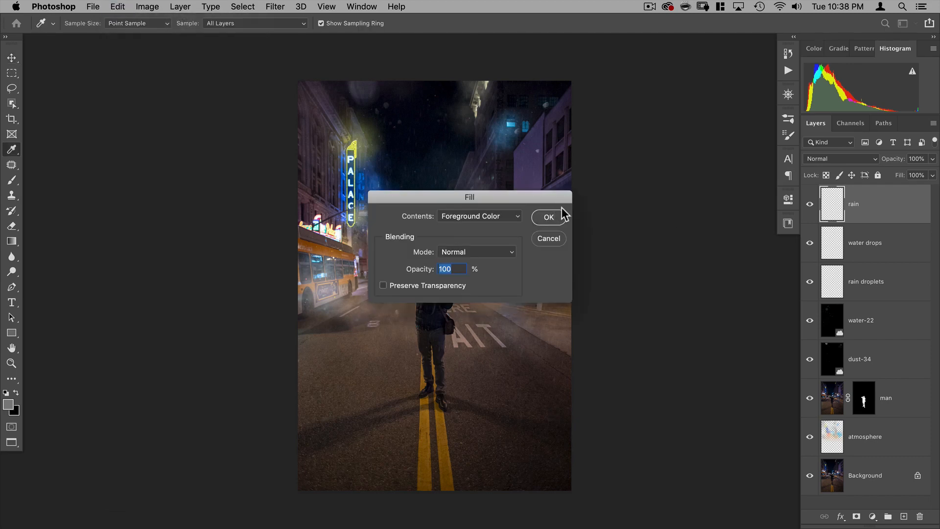
pyautogui.click(548, 217)
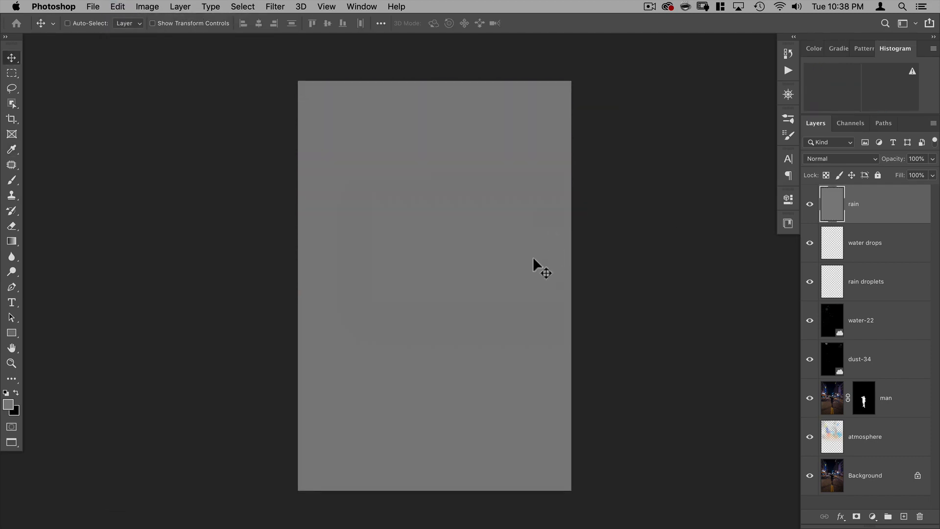
# - Add monochromatic Gaussian noise of about 40% to the rain layer
pyautogui.click(271, 7)
pyautogui.moveTo(342, 180)
pyautogui.click(478, 180)
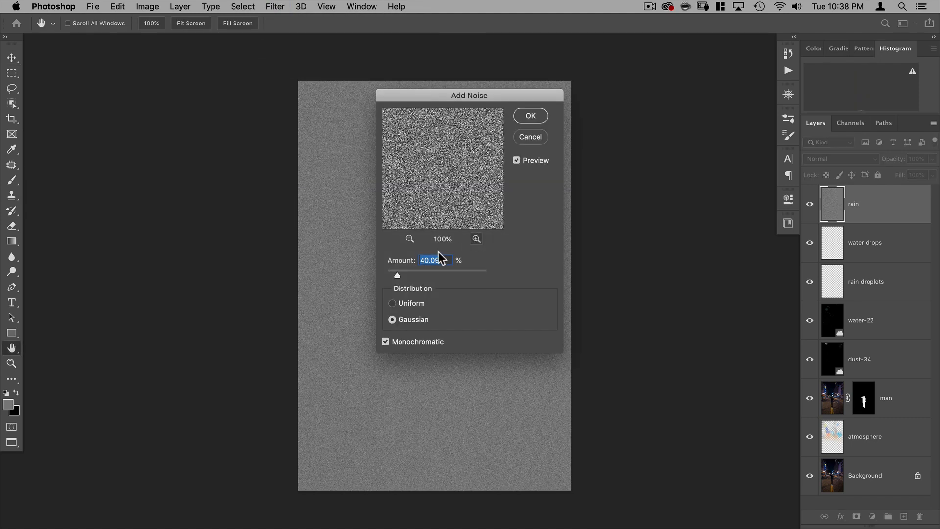
pyautogui.click(531, 116)
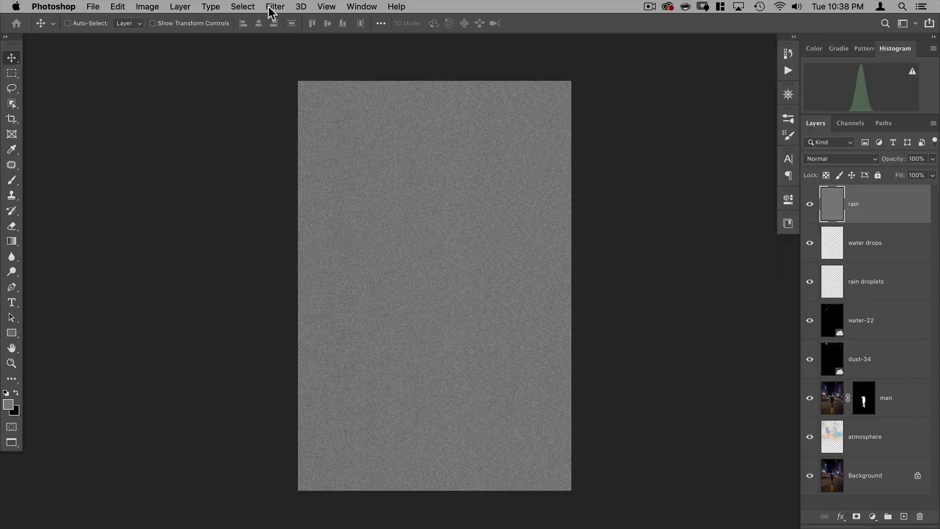
# - Examine the noise grain on the rain layer at pixel level and at a wider magnification
pyautogui.moveTo(357, 92); pyautogui.dragTo(528, 84)
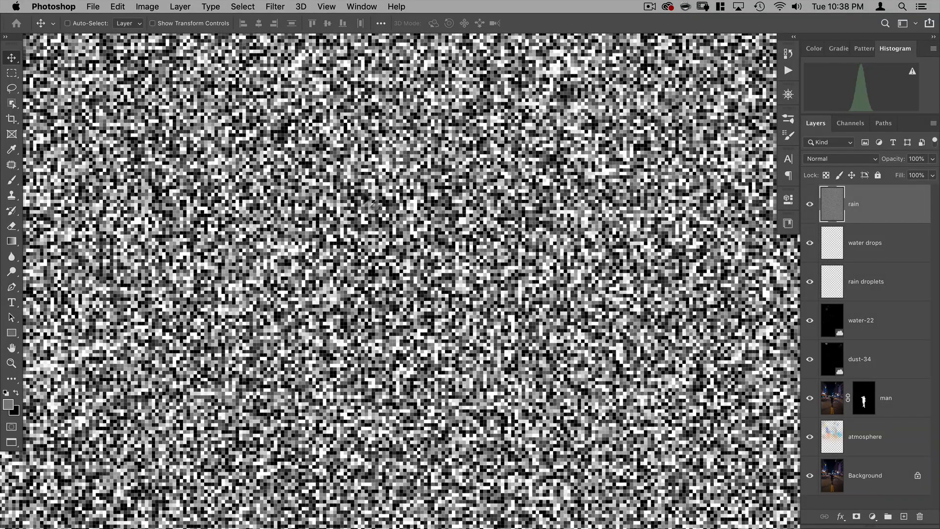
pyautogui.press('super+minus')
pyautogui.press('super+minus')
pyautogui.press('super+minus')
pyautogui.press('super+minus')
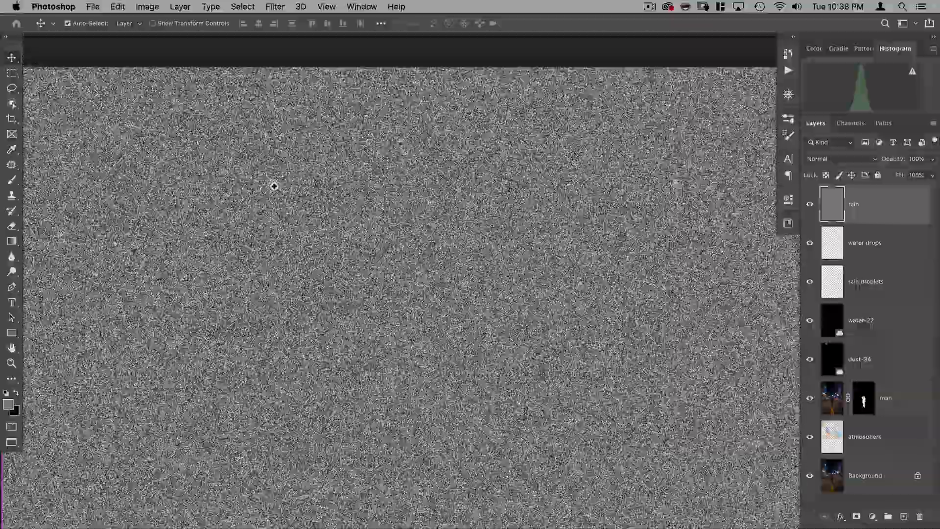
pyautogui.press('super+equal')
pyautogui.press('super+equal')
pyautogui.press('super+equal')
pyautogui.press('super+equal')
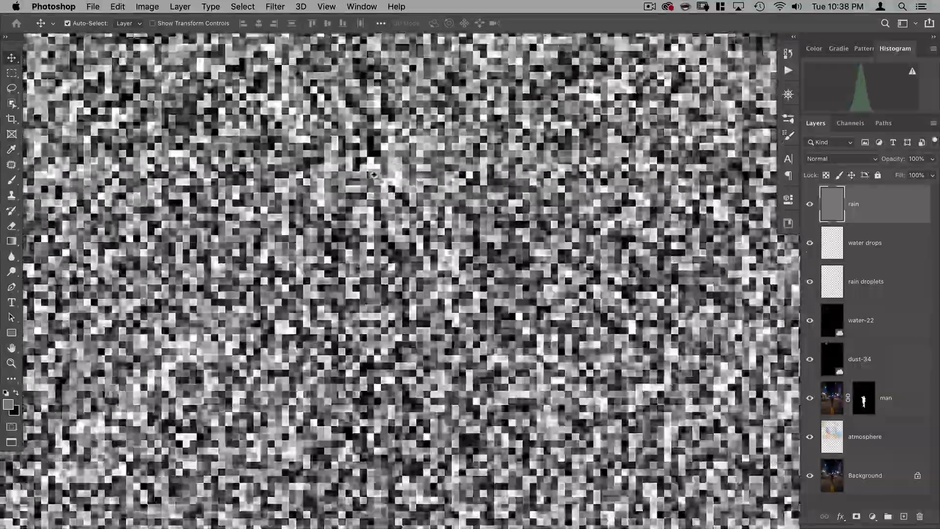
pyautogui.press('super+minus')
pyautogui.press('super+minus')
pyautogui.press('super+minus')
pyautogui.press('super+minus')
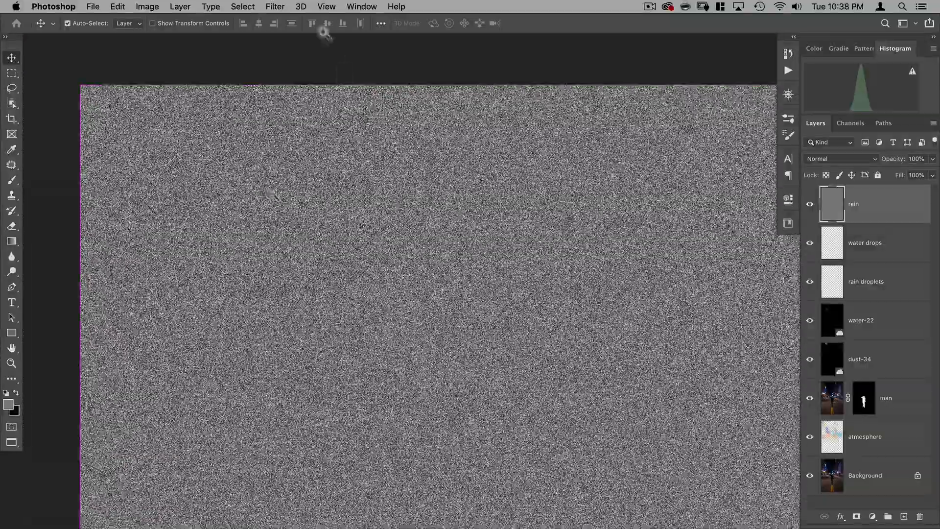
# - Soften the noise on the rain layer by applying the basic Blur filter three times
pyautogui.click(275, 6)
pyautogui.moveTo(313, 146)
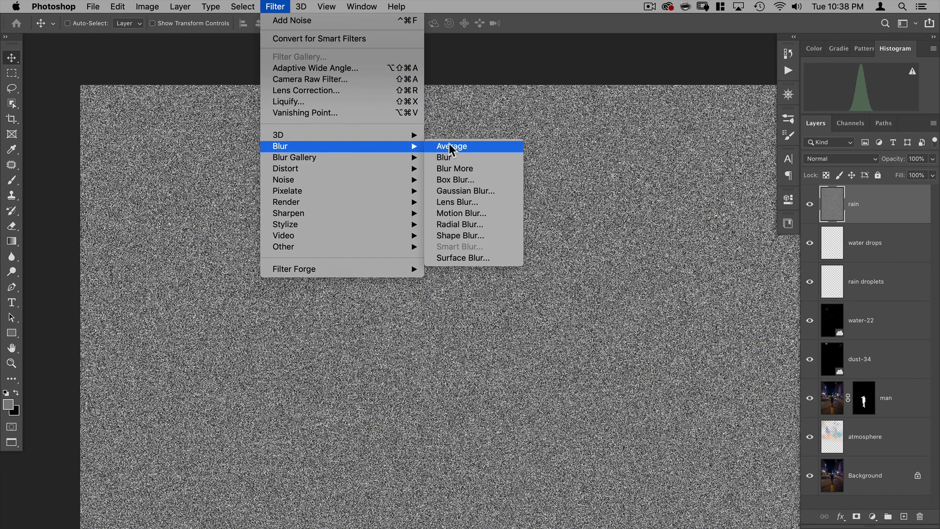
pyautogui.click(445, 157)
pyautogui.click(274, 6)
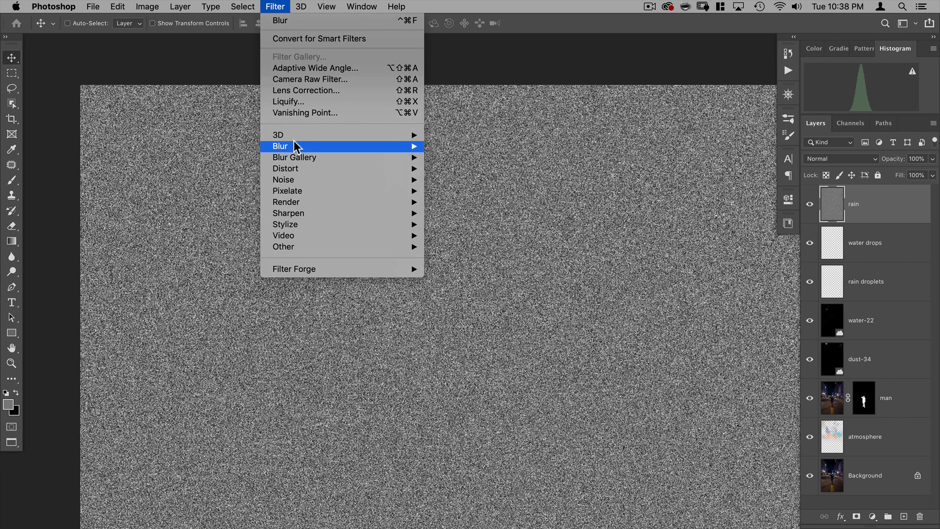
pyautogui.moveTo(295, 146)
pyautogui.click(459, 157)
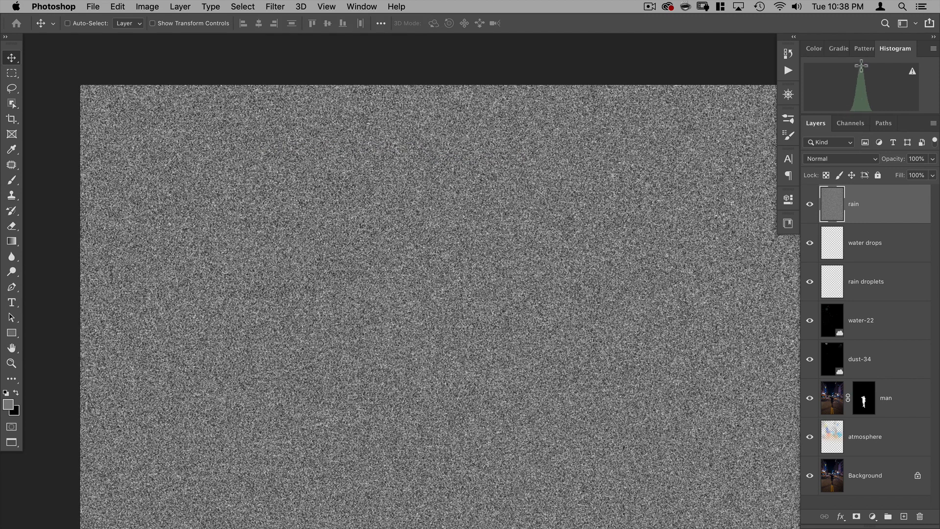
pyautogui.click(275, 7)
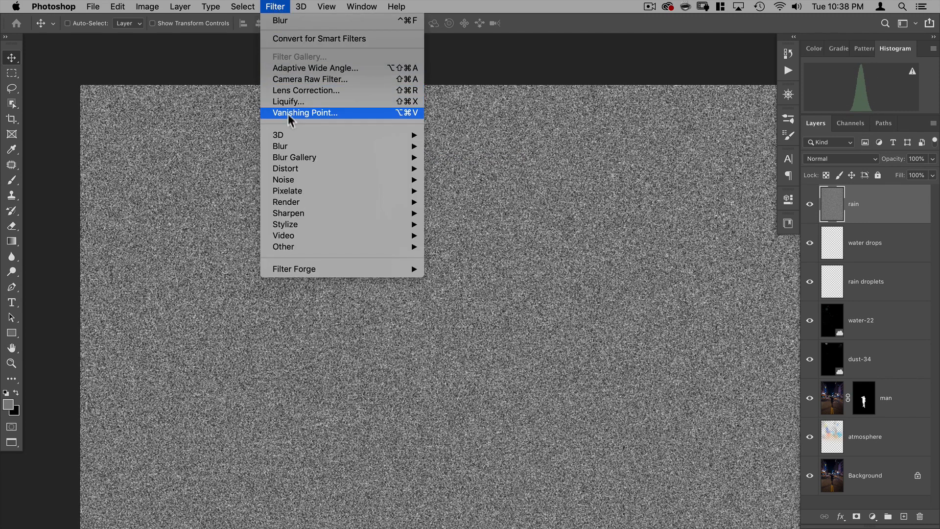
pyautogui.moveTo(292, 140)
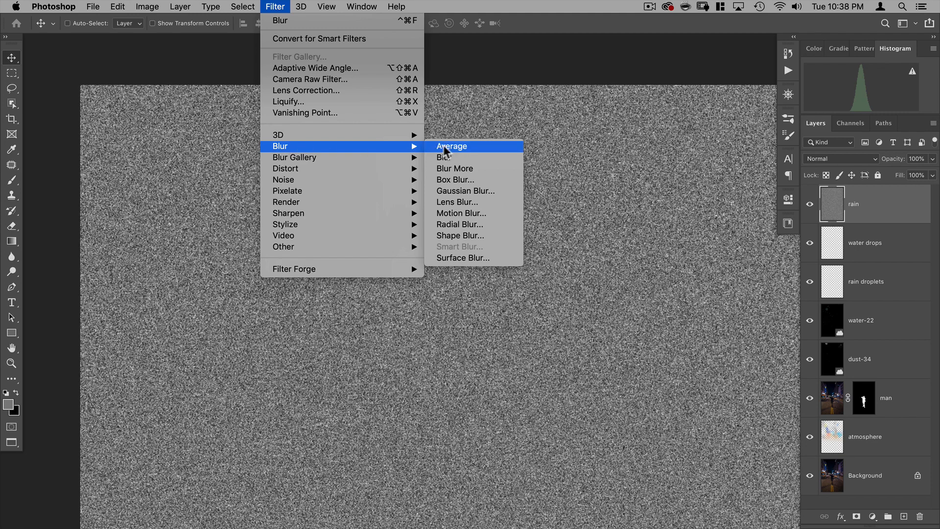
pyautogui.click(457, 158)
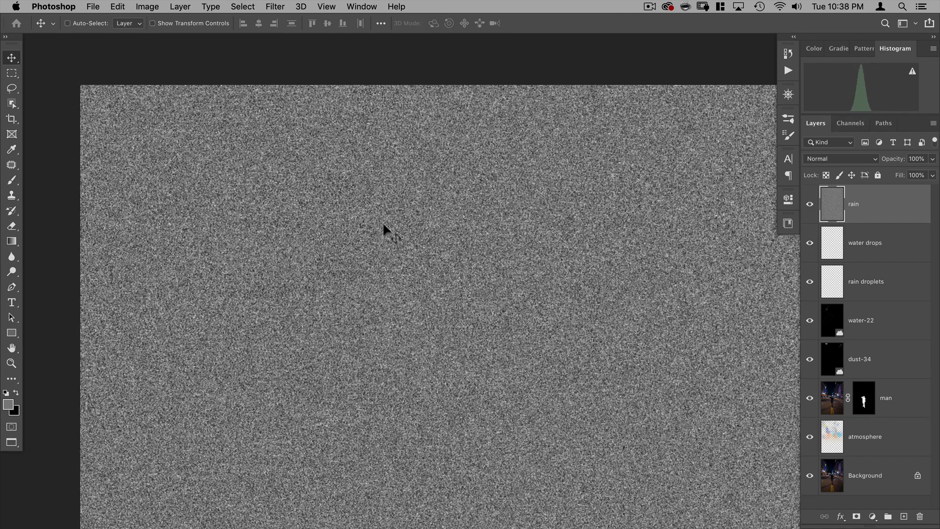
pyautogui.moveTo(399, 179); pyautogui.dragTo(322, 218)
pyautogui.moveTo(502, 268); pyautogui.dragTo(439, 169)
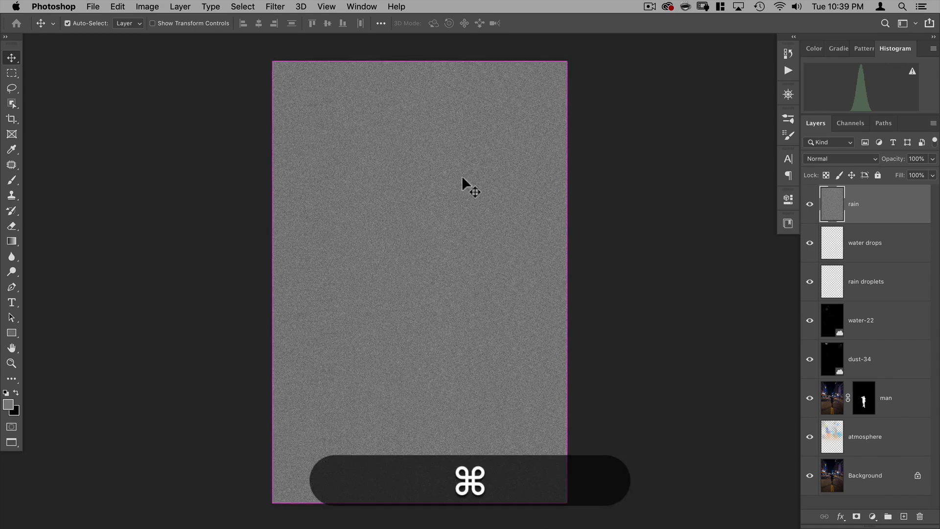
pyautogui.press('m')
pyautogui.click(146, 7)
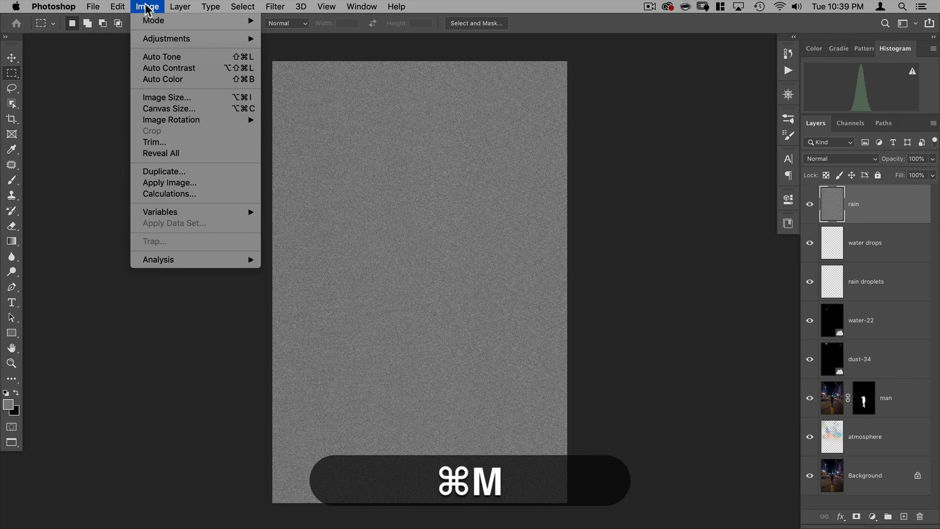
pyautogui.click(124, 74)
pyautogui.click(147, 6)
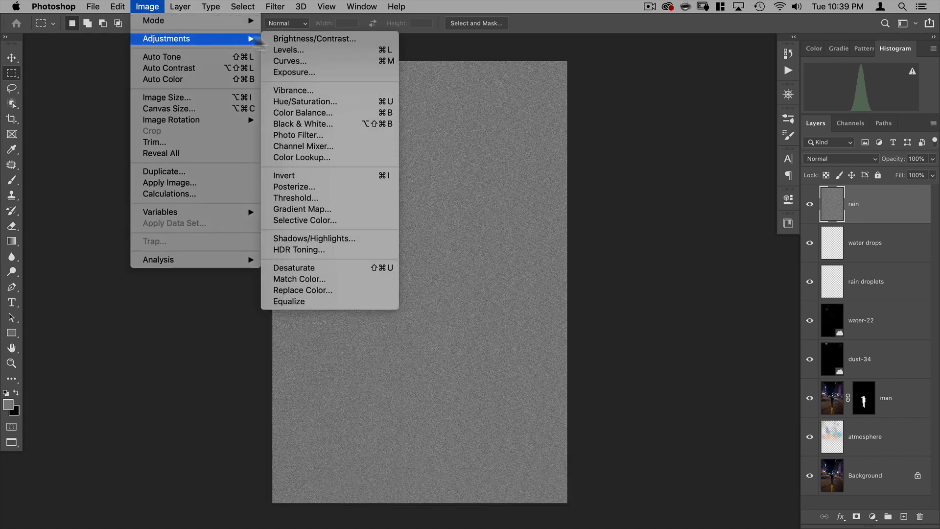
pyautogui.click(524, 322)
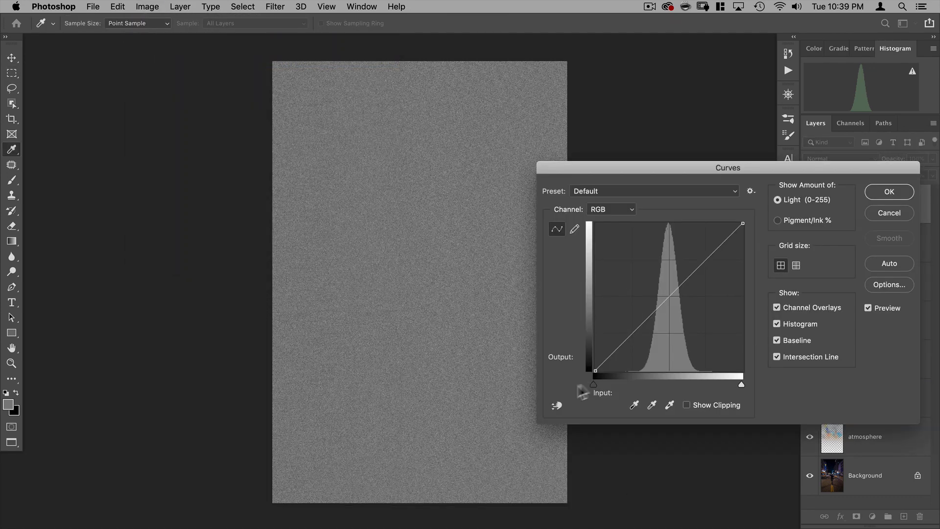
pyautogui.moveTo(593, 384); pyautogui.dragTo(688, 388)
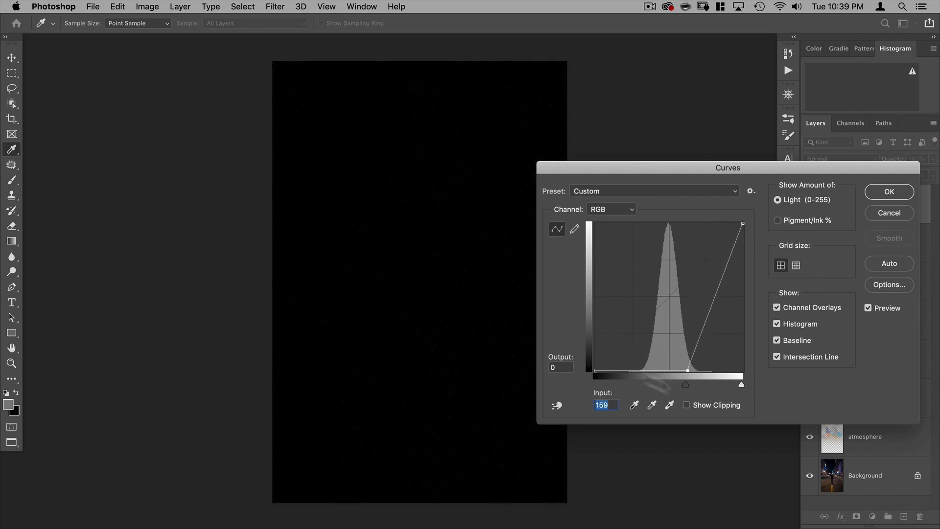
pyautogui.moveTo(420, 180); pyautogui.dragTo(490, 169)
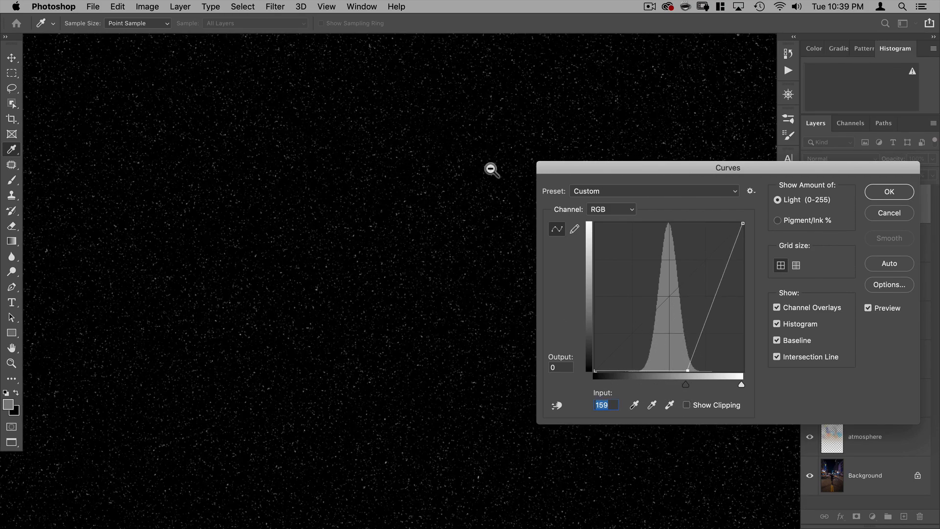
pyautogui.moveTo(332, 206); pyautogui.dragTo(364, 199)
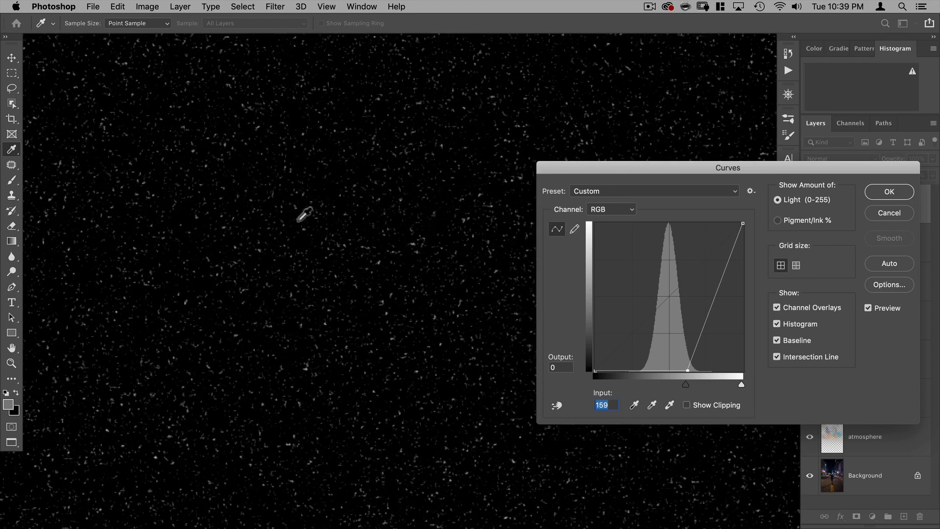
pyautogui.moveTo(686, 385); pyautogui.dragTo(714, 385)
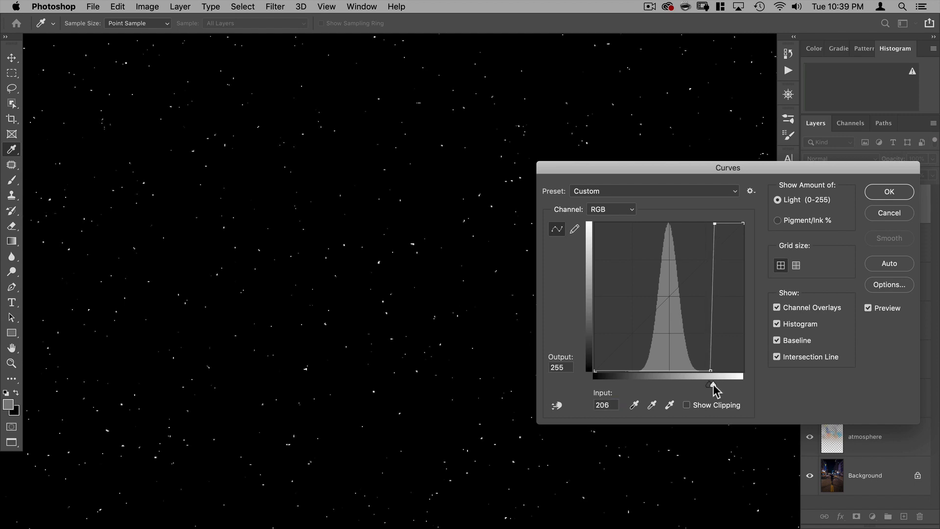
pyautogui.click(888, 214)
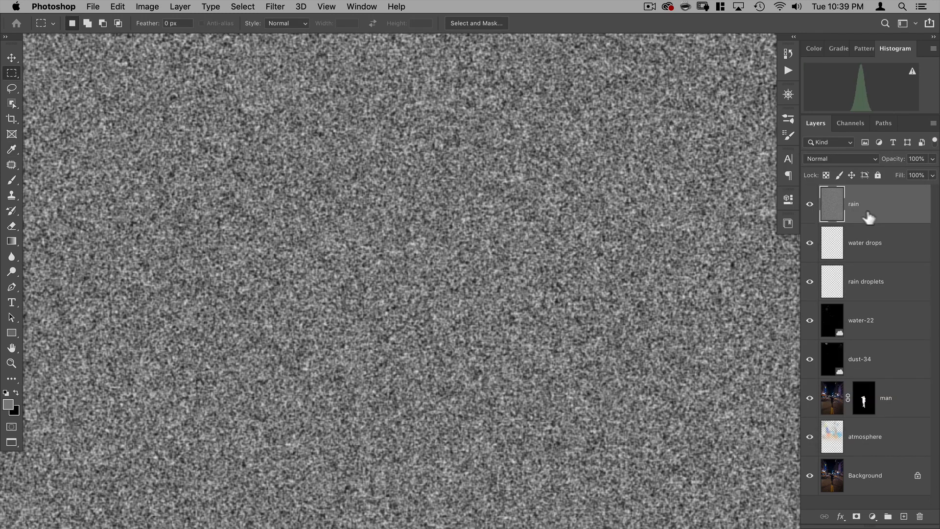
# - Apply a Threshold adjustment to the rain layer, raising the level until only sparse white specks remain on black
pyautogui.click(149, 8)
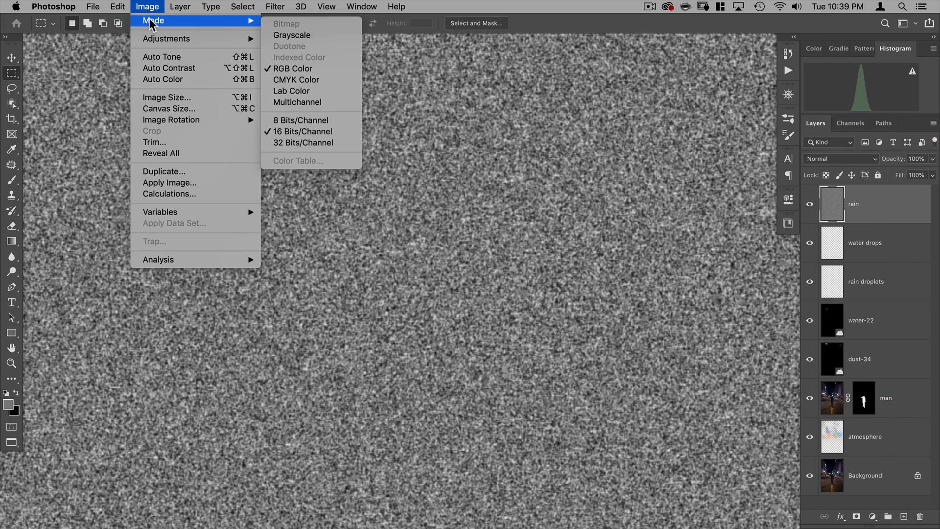
pyautogui.moveTo(152, 40)
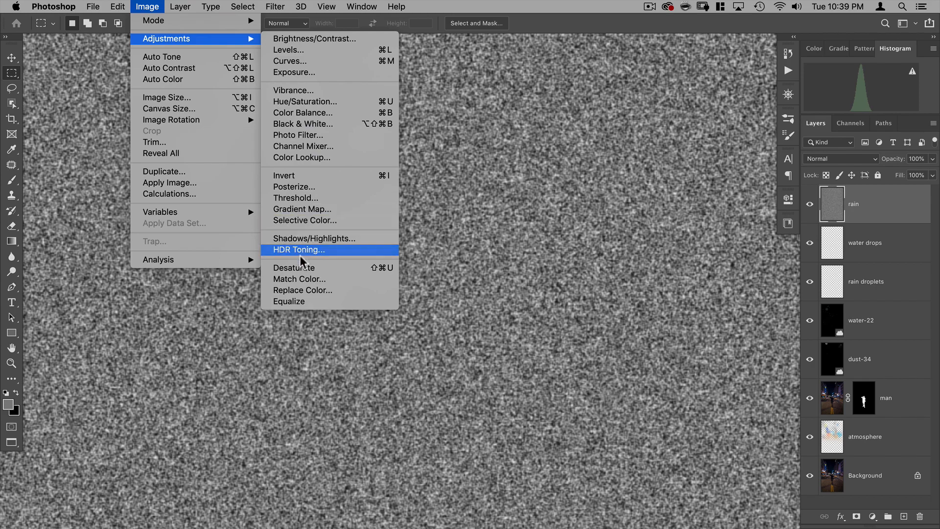
pyautogui.click(305, 196)
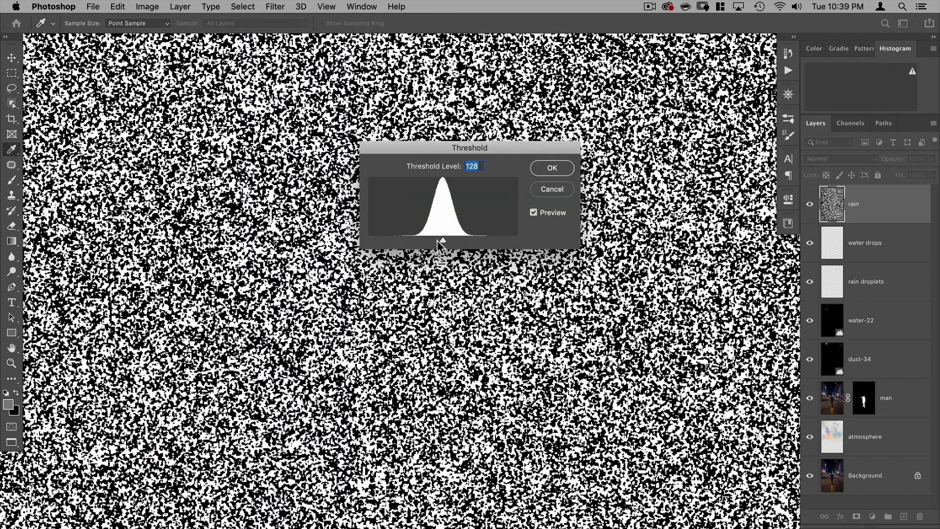
pyautogui.moveTo(442, 239); pyautogui.dragTo(483, 236)
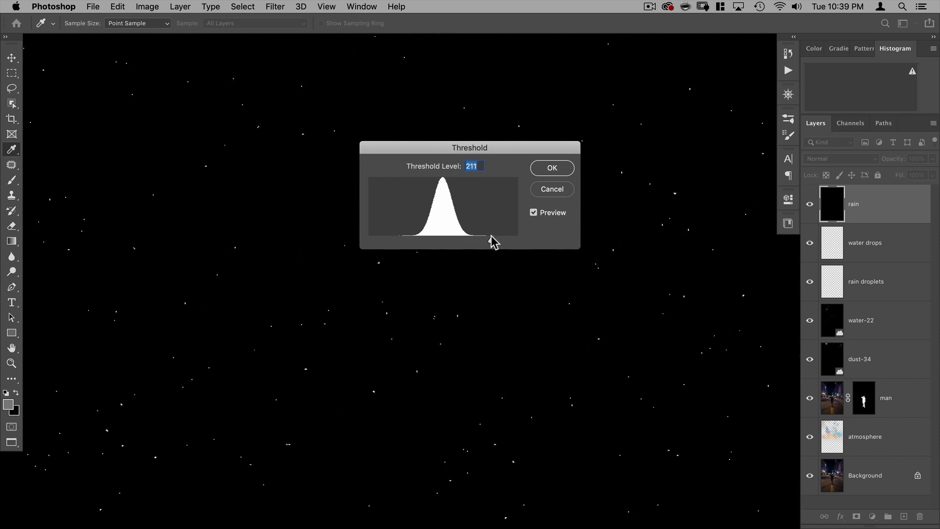
pyautogui.click(542, 171)
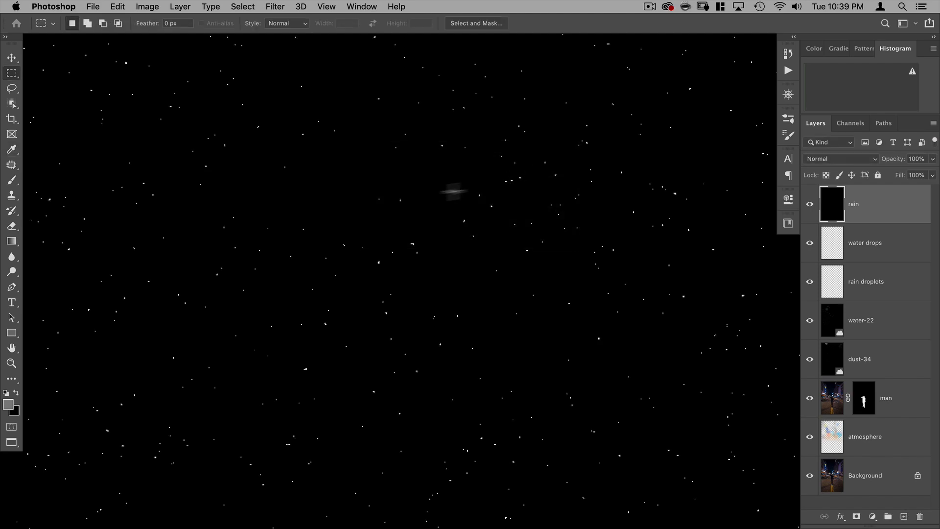
# - Copy a rectangular area from the rain layer's upper-left corner to a new layer and hide the original rain layer
pyautogui.moveTo(436, 186); pyautogui.dragTo(381, 253)
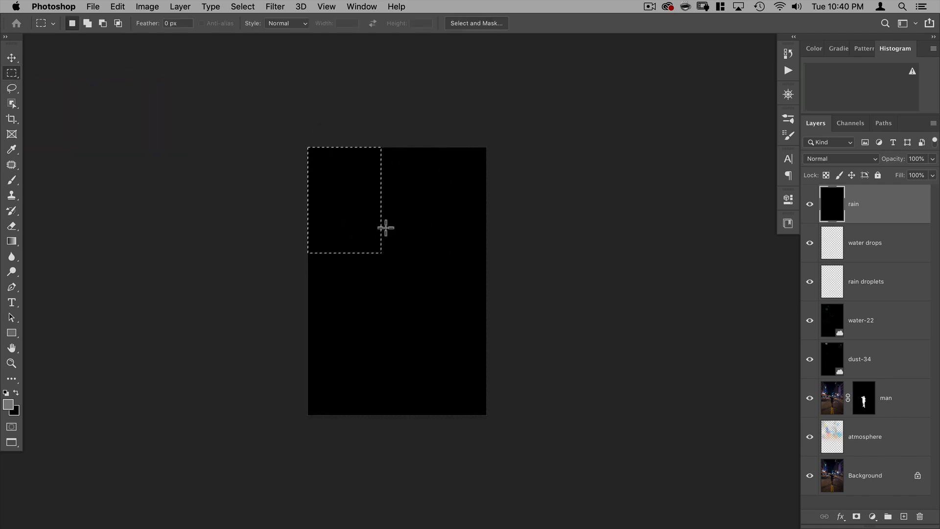
pyautogui.hotkey('ctrl', 'j')
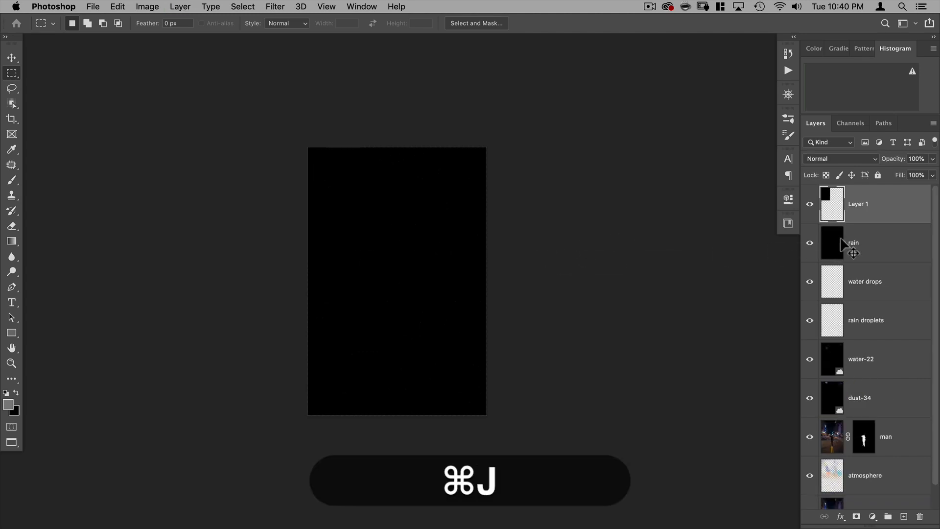
pyautogui.click(809, 243)
# - Scale the copied speck area proportionally to about 257% so it covers the whole canvas
pyautogui.press('v')
pyautogui.hotkey('ctrl', 't')
pyautogui.moveTo(381, 253); pyautogui.dragTo(497, 419)
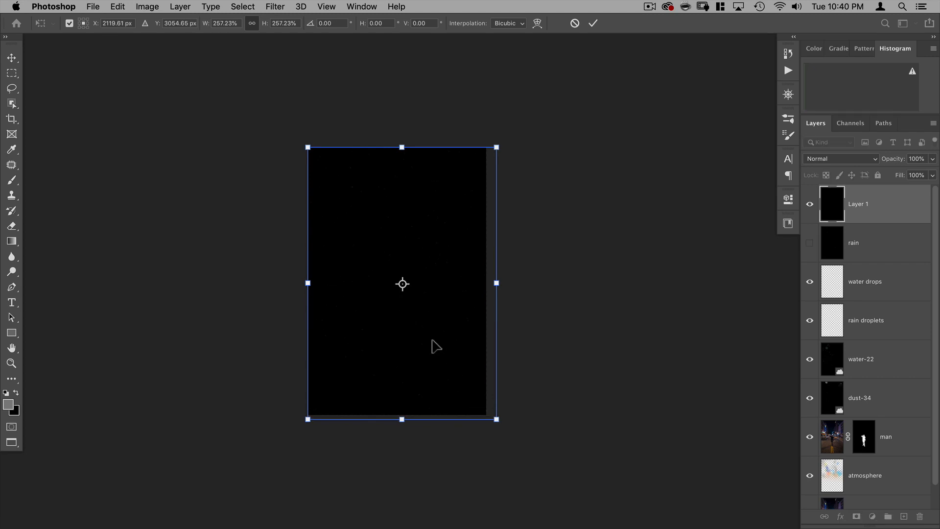
pyautogui.press('Return')
# - Apply a Gaussian Blur with a 2.2 pixel radius to the enlarged speck layer
pyautogui.moveTo(392, 225); pyautogui.dragTo(467, 211)
pyautogui.keyDown('super'); pyautogui.moveTo(380, 183); pyautogui.dragTo(439, 170); pyautogui.keyUp('super')
pyautogui.click(276, 8)
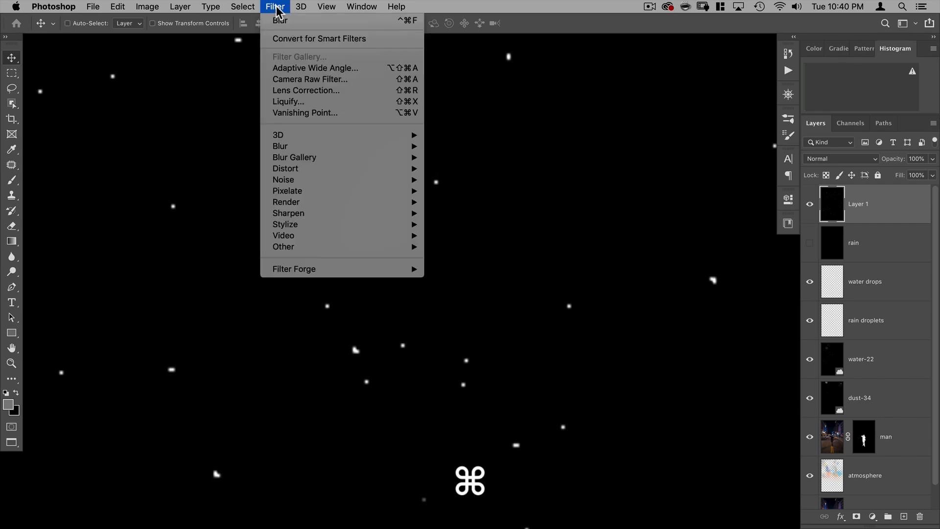
pyautogui.moveTo(300, 146)
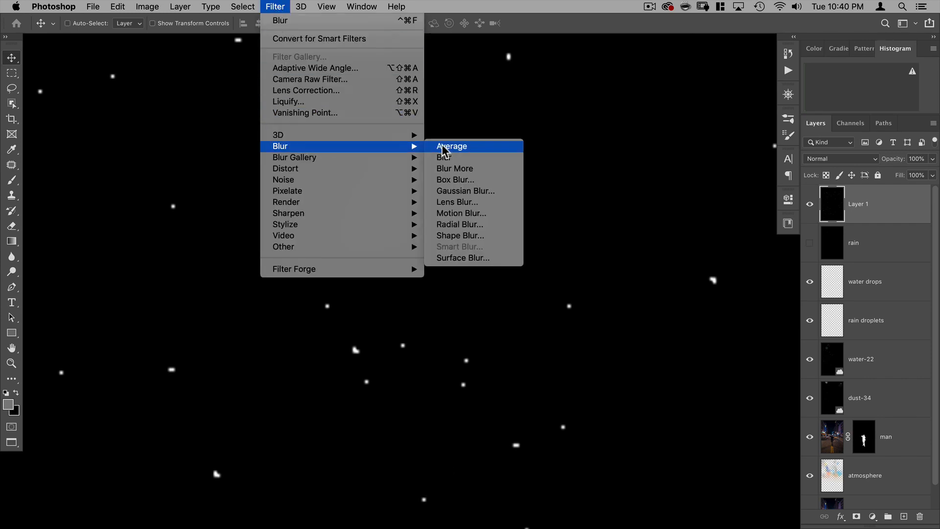
pyautogui.click(461, 187)
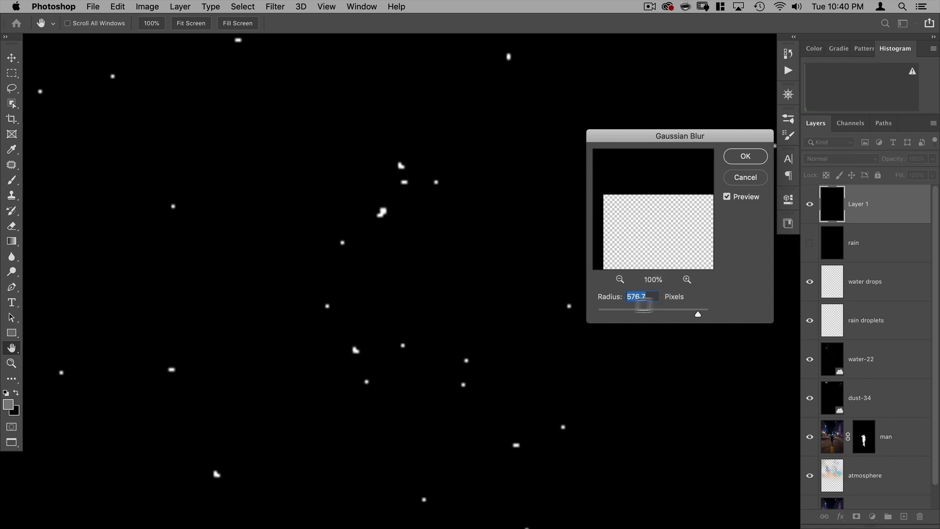
pyautogui.moveTo(623, 309); pyautogui.dragTo(612, 310)
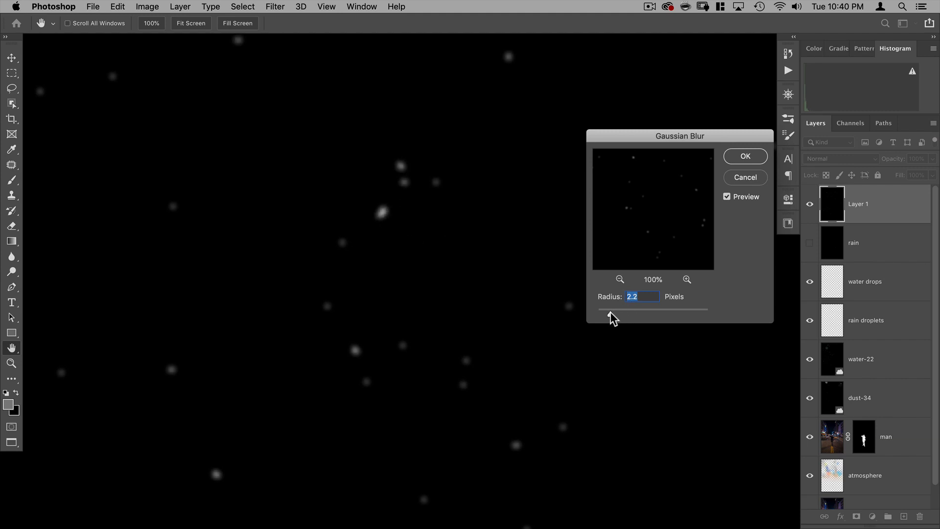
pyautogui.click(754, 158)
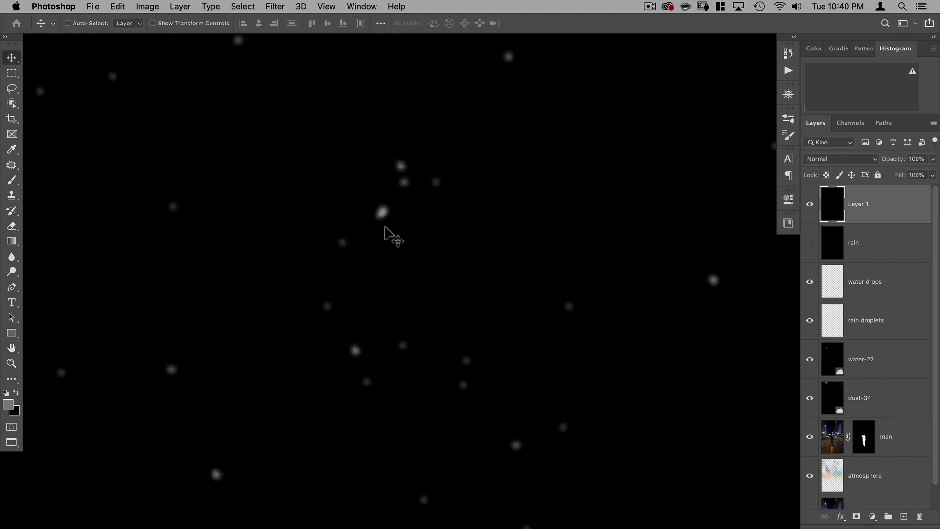
# - Brighten the blurred specks with a Curves adjustment by moving the white input point far toward the shadows
pyautogui.press('super+m')
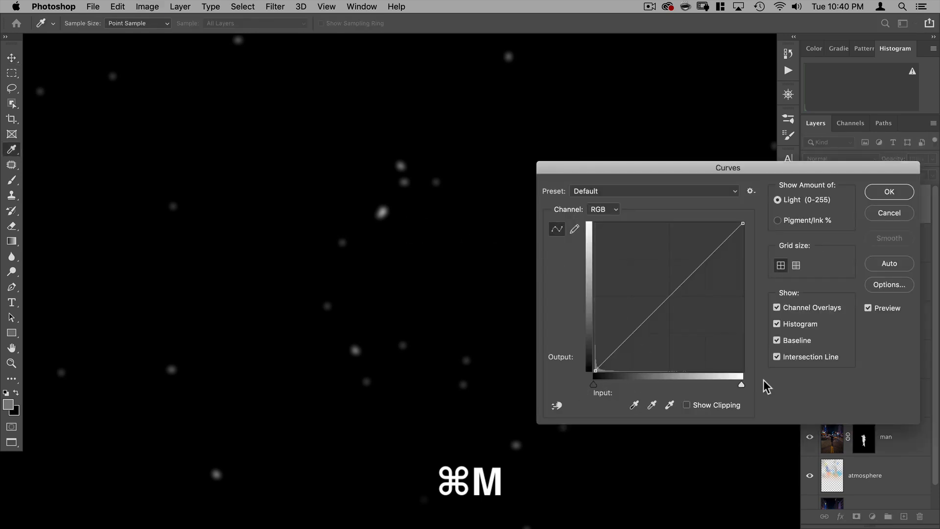
pyautogui.moveTo(742, 385); pyautogui.dragTo(643, 384)
pyautogui.moveTo(630, 380); pyautogui.dragTo(656, 381)
pyautogui.click(889, 192)
# - Set the enlarged speck layer's blend mode to Screen and rename the layer rain
pyautogui.moveTo(446, 237); pyautogui.dragTo(335, 304)
pyautogui.moveTo(491, 287); pyautogui.dragTo(401, 272)
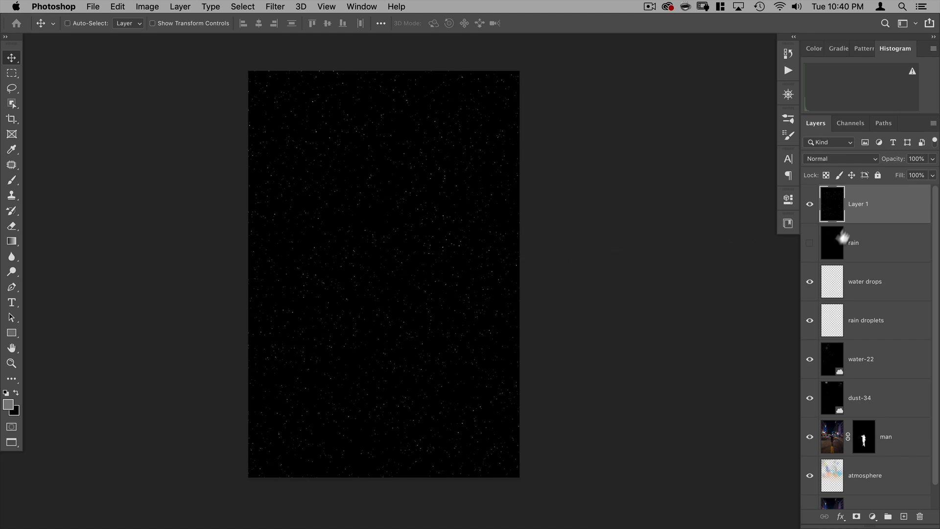
pyautogui.click(827, 157)
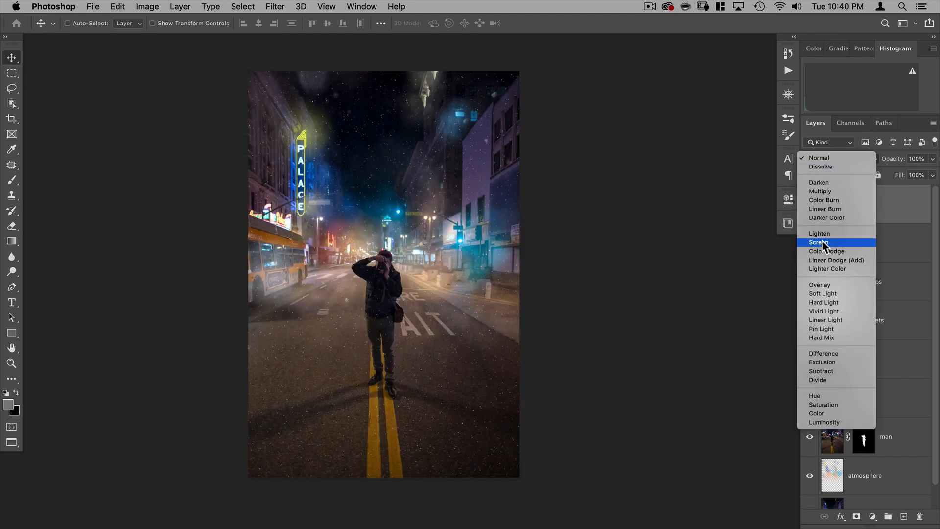
pyautogui.click(821, 240)
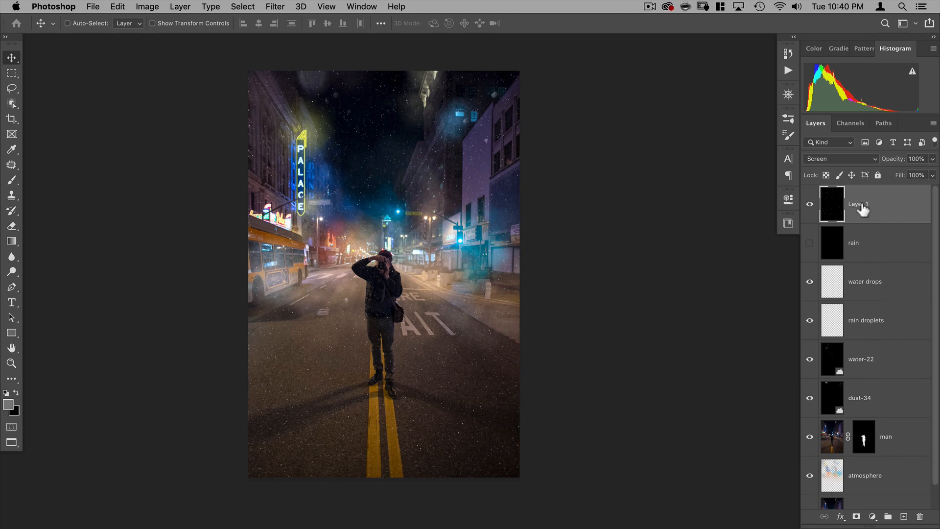
pyautogui.write('rain')
pyautogui.press('Return')
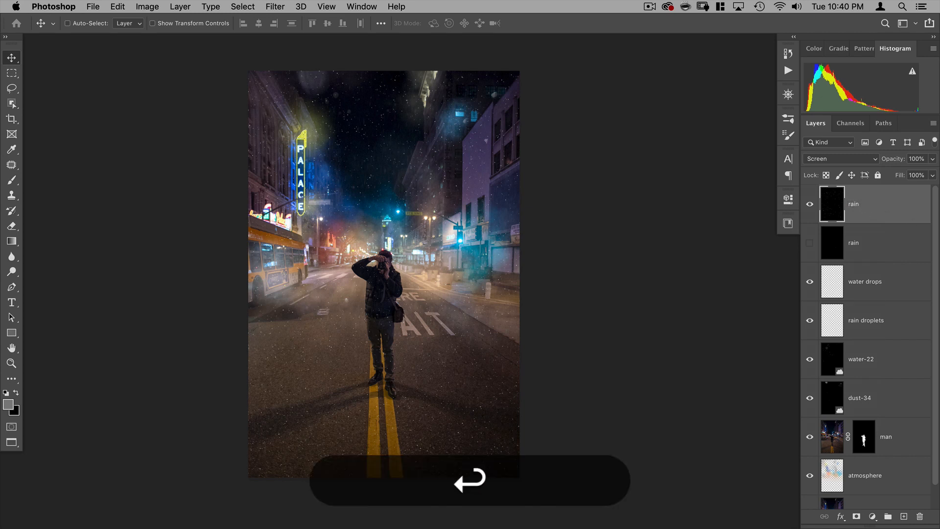
# - Duplicate the Screen-blended rain layer, hiding the original, and apply a Motion Blur with an 87° angle and 563 pixel distance to the copy
pyautogui.moveTo(883, 199); pyautogui.dragTo(874, 221)
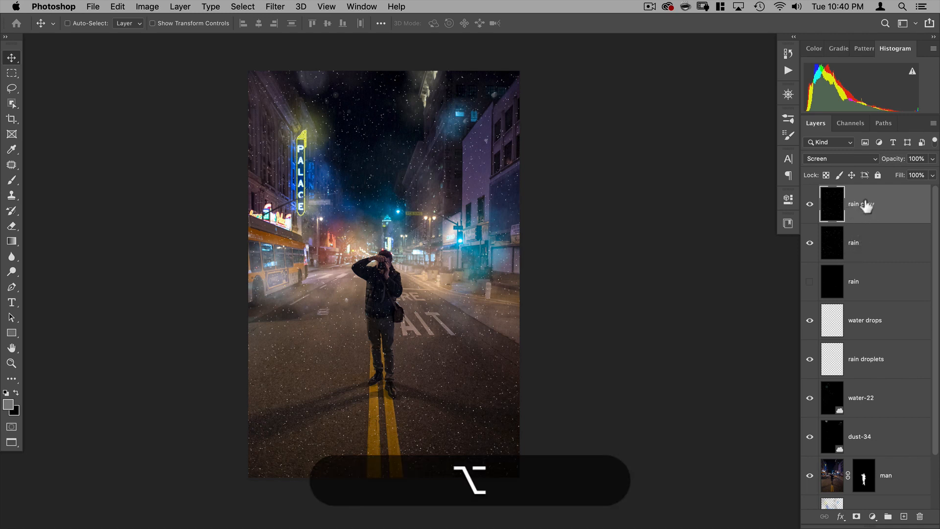
pyautogui.click(810, 243)
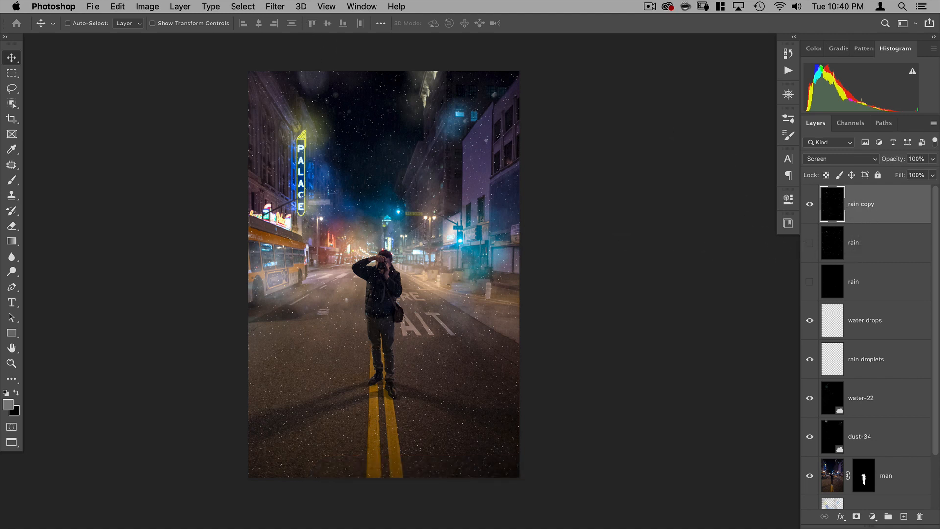
pyautogui.click(288, 7)
pyautogui.moveTo(292, 147)
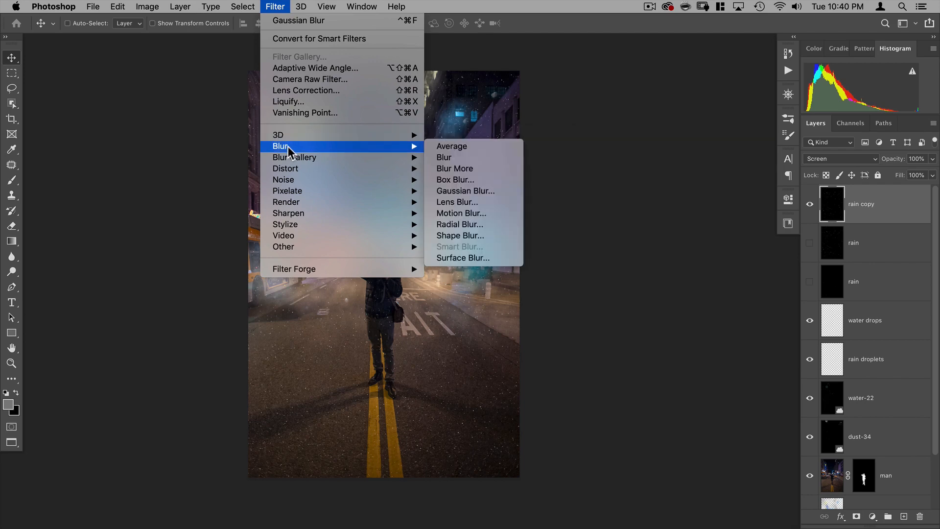
pyautogui.click(453, 214)
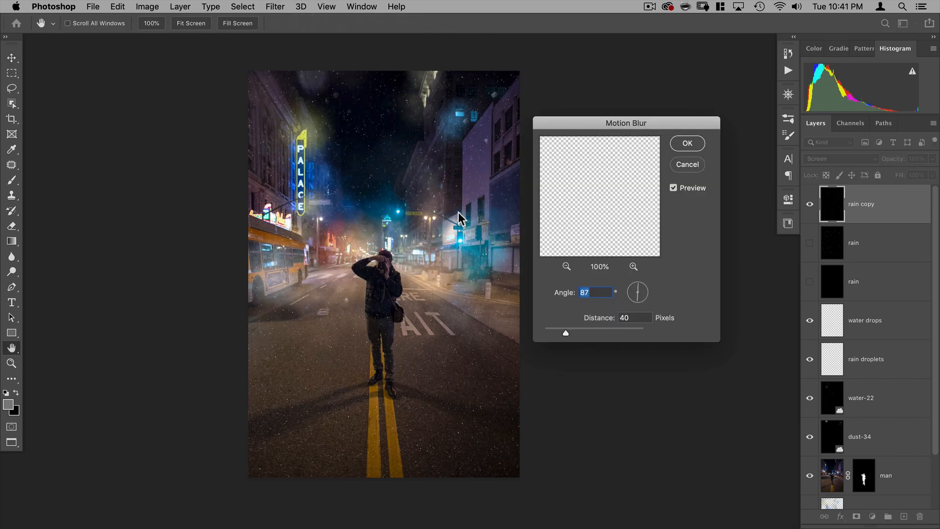
pyautogui.moveTo(592, 329); pyautogui.dragTo(615, 327)
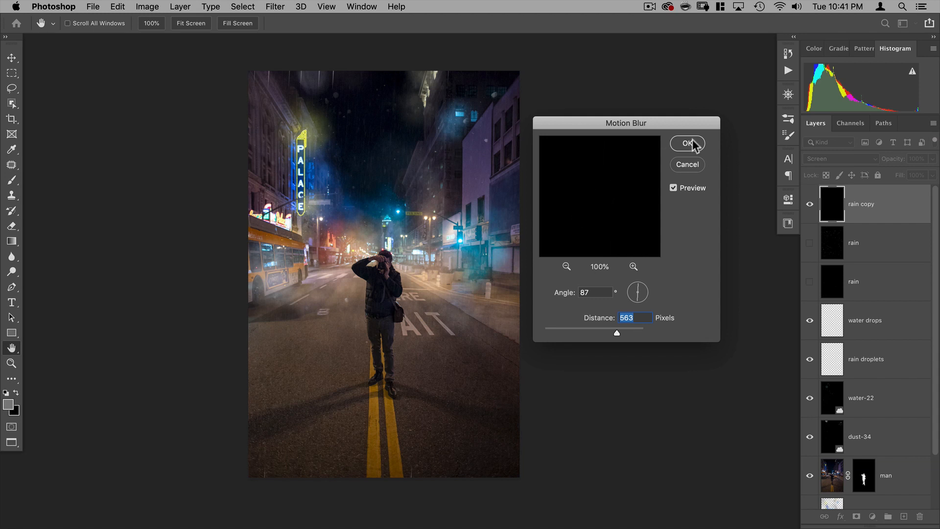
pyautogui.click(687, 143)
# - Set the rain copy layer's blend mode to Normal and brighten its streaks with Curves by moving the white input point to 70
pyautogui.click(838, 158)
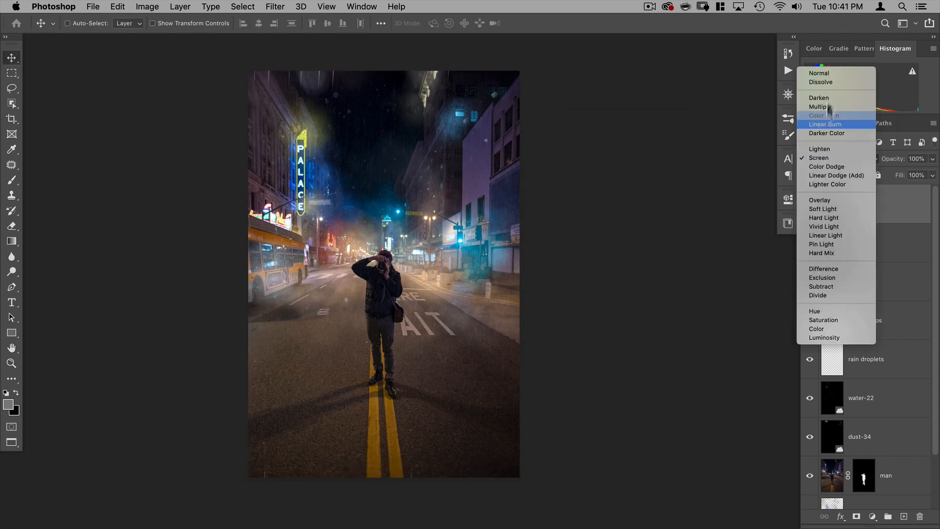
pyautogui.click(829, 74)
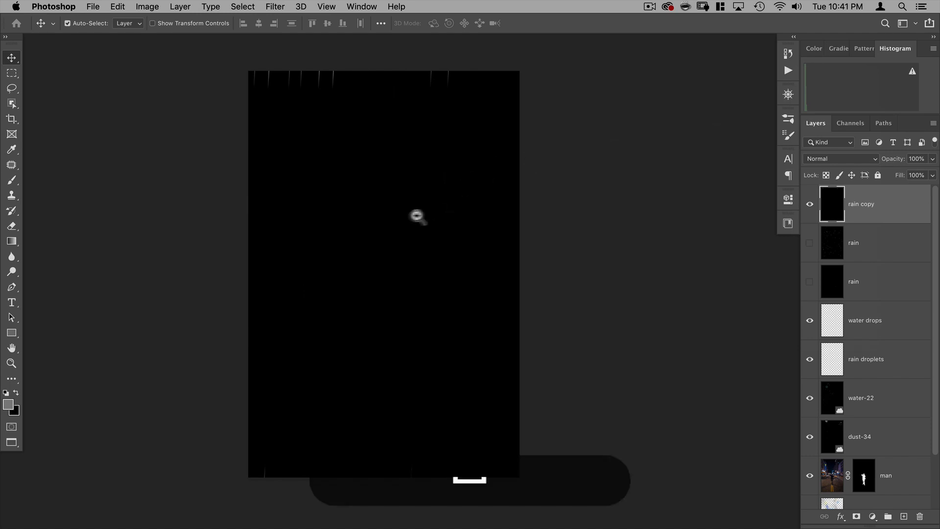
pyautogui.keyDown('super'); pyautogui.click(418, 216); pyautogui.keyUp('super')
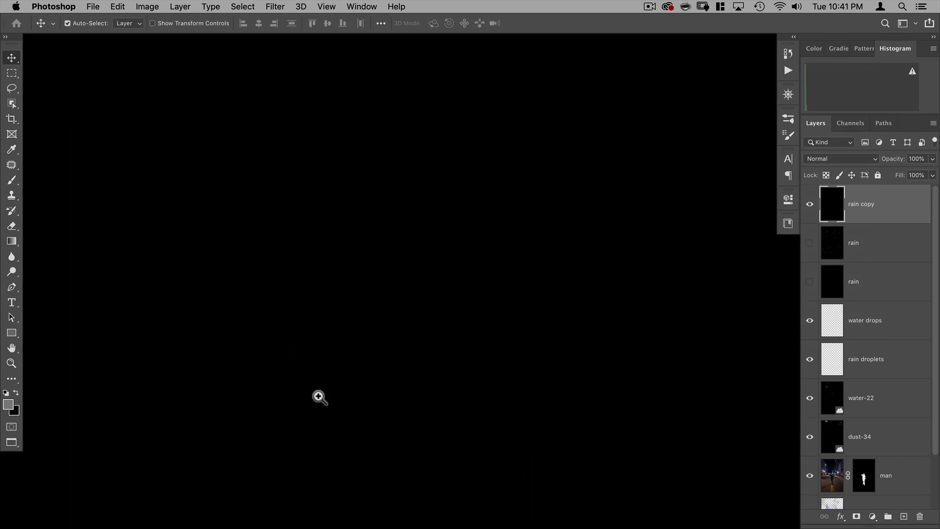
pyautogui.moveTo(273, 413); pyautogui.dragTo(321, 399)
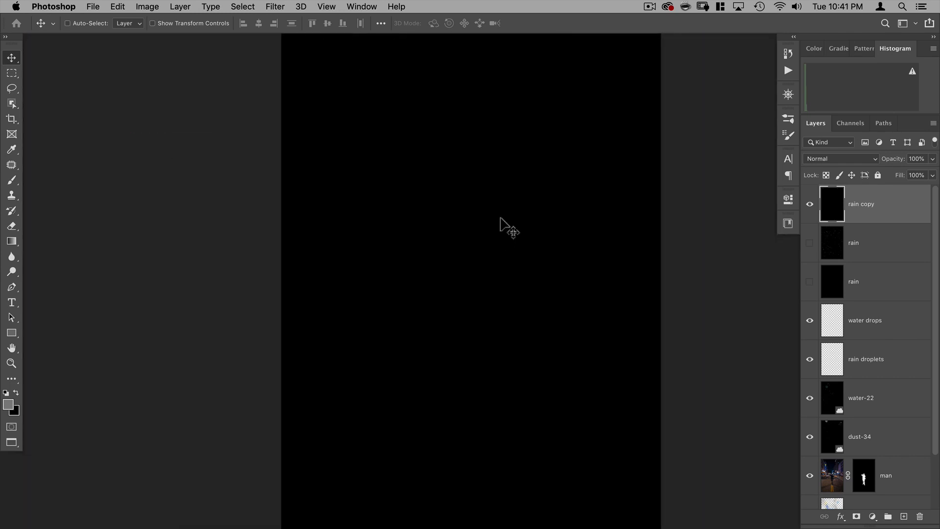
pyautogui.press('super+m')
pyautogui.moveTo(741, 383); pyautogui.dragTo(636, 386)
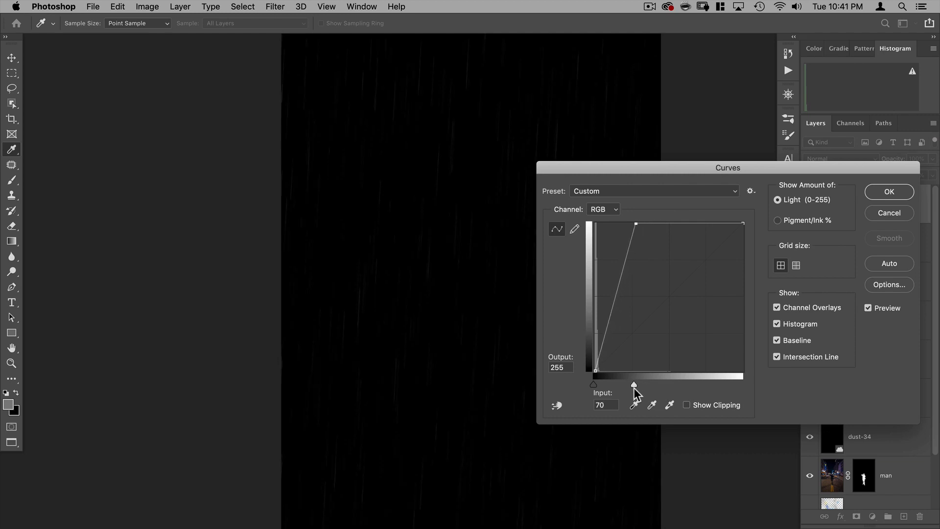
pyautogui.click(887, 192)
pyautogui.press('v')
pyautogui.click(818, 160)
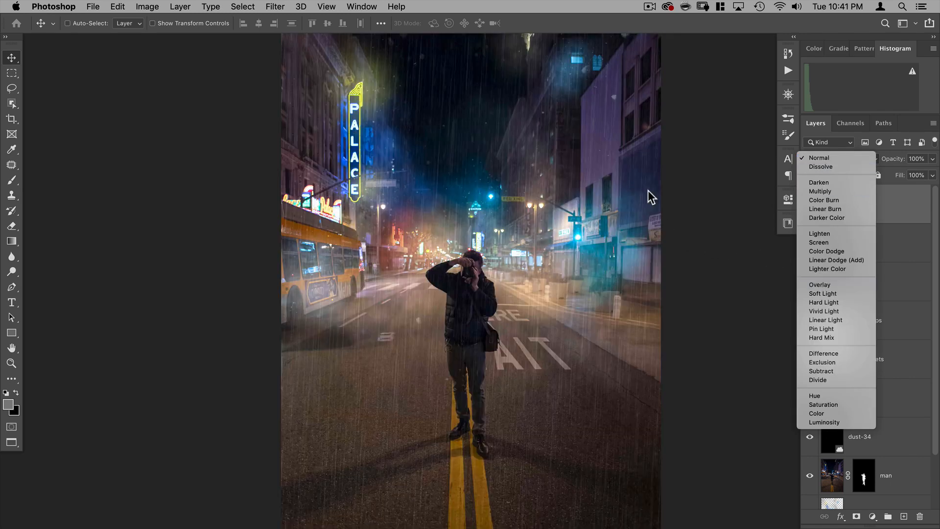
pyautogui.click(584, 177)
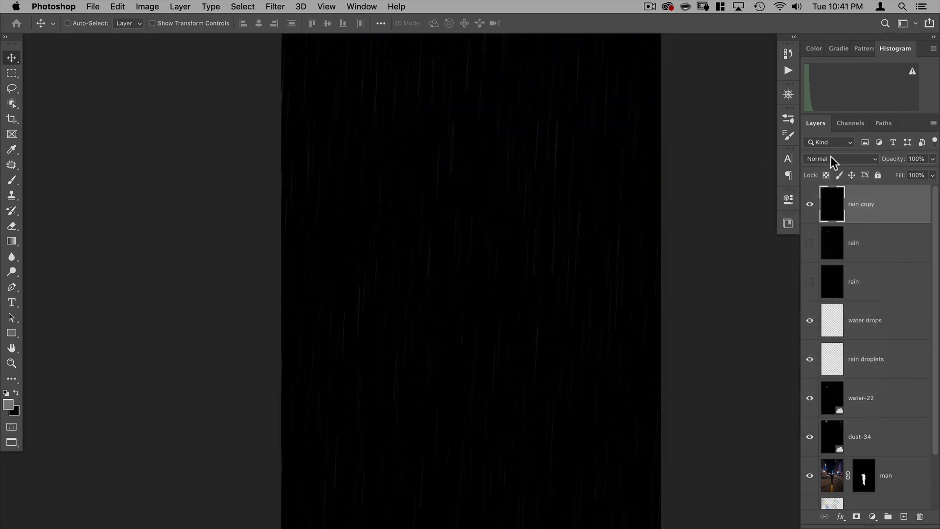
# - Stretch the rain copy layer vertically so the bright streak ends along its upper and lower edges fall outside the canvas
pyautogui.press('super+space')
pyautogui.moveTo(582, 204); pyautogui.dragTo(557, 208)
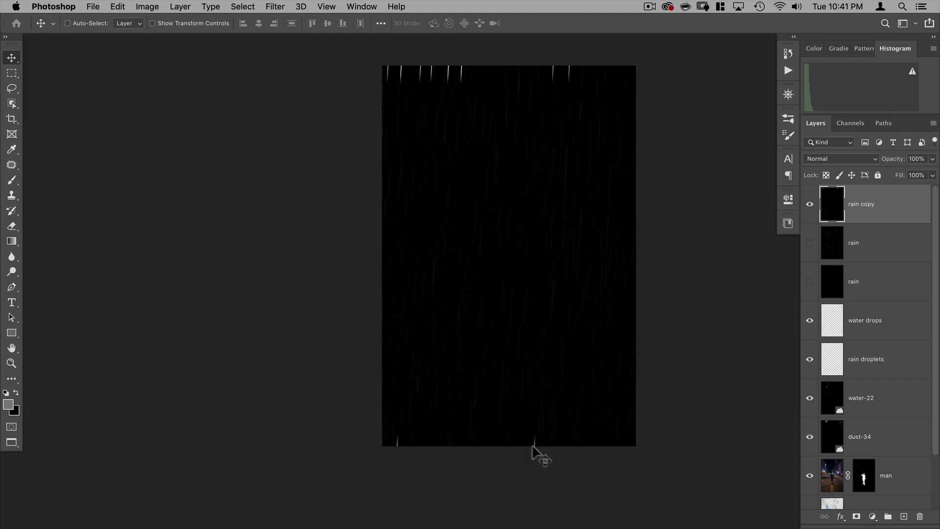
pyautogui.press('super+t')
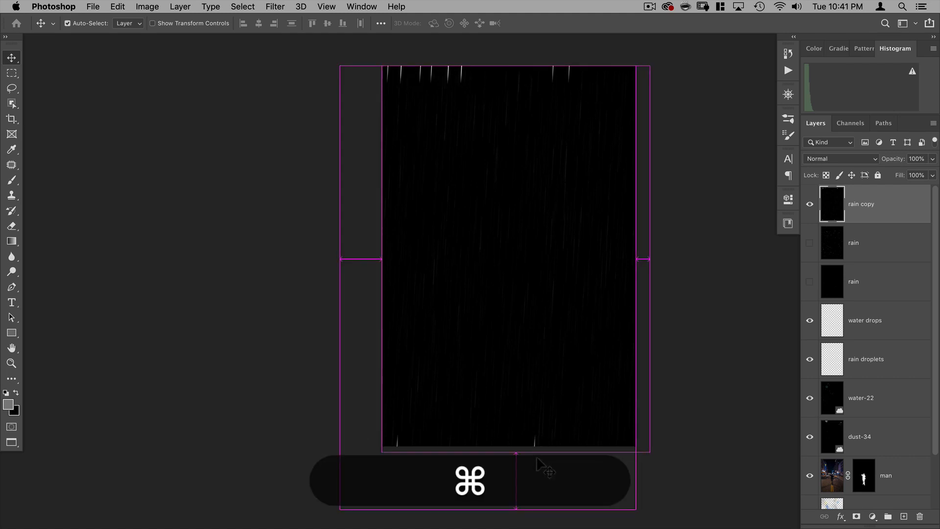
pyautogui.moveTo(516, 451); pyautogui.dragTo(516, 474)
pyautogui.click(593, 23)
# - Blend the rain copy layer over the photo in Screen mode at 60% opacity
pyautogui.click(839, 159)
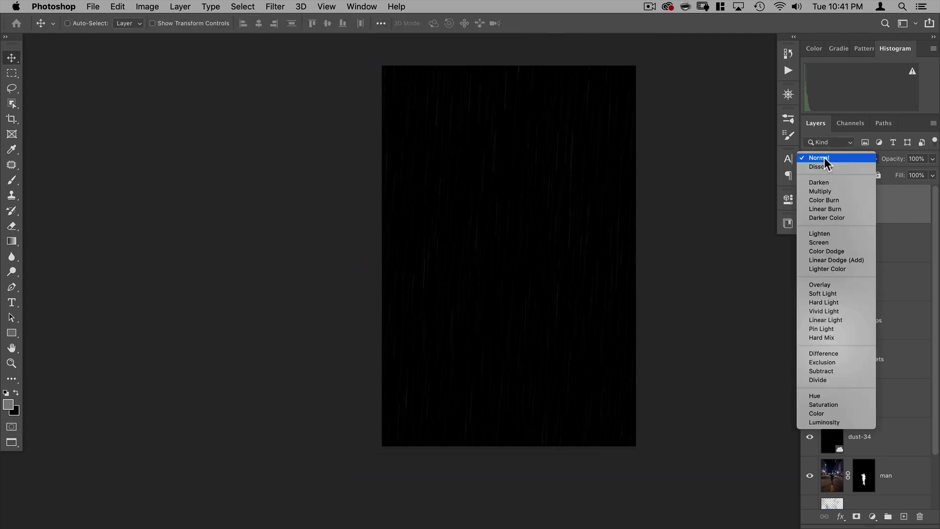
pyautogui.click(824, 241)
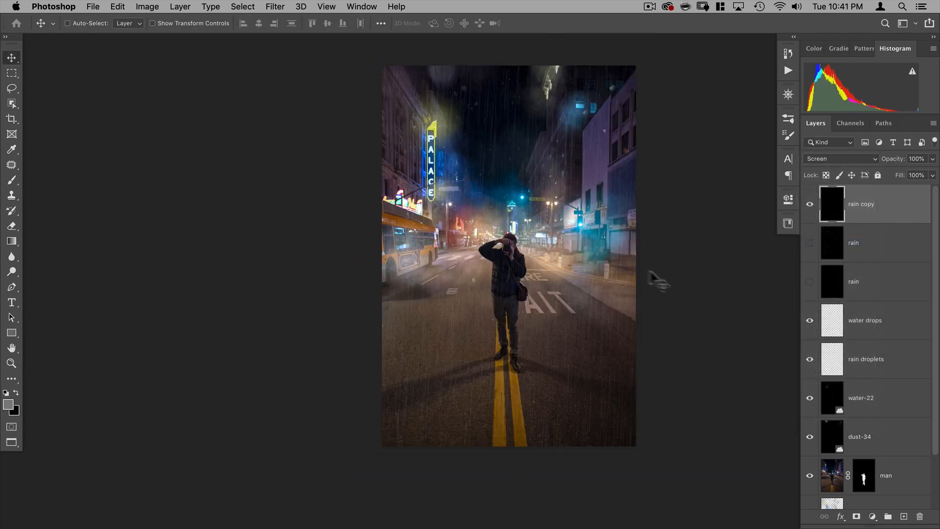
pyautogui.keyDown('super'); pyautogui.click(602, 268); pyautogui.keyUp('super')
pyautogui.moveTo(568, 276); pyautogui.dragTo(500, 300)
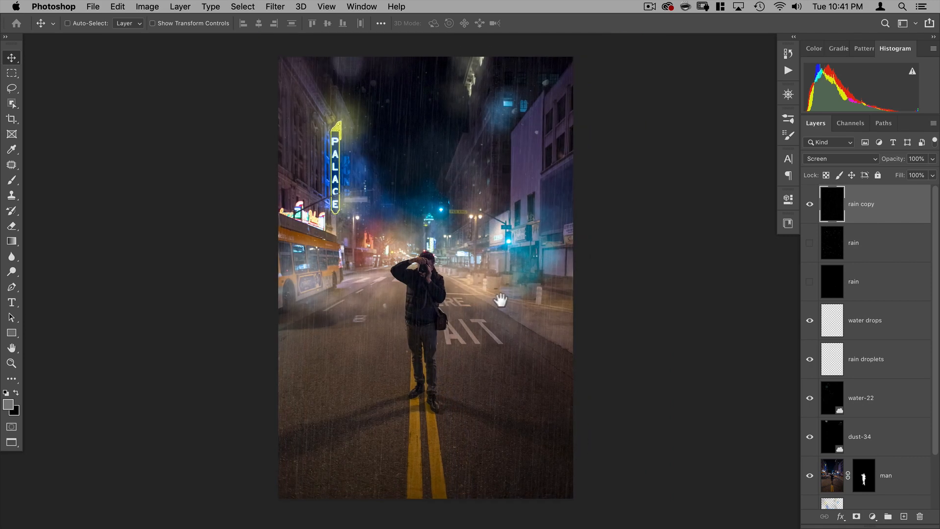
pyautogui.moveTo(881, 159); pyautogui.dragTo(870, 161)
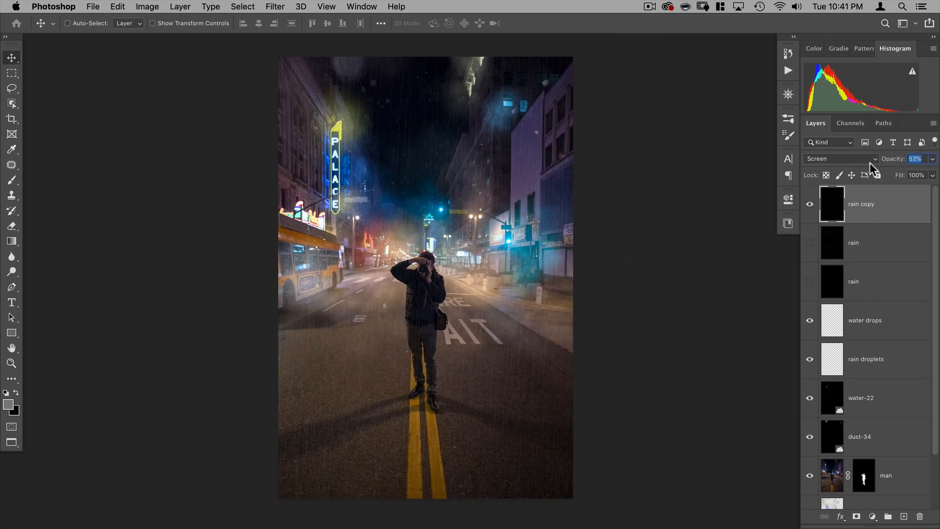
pyautogui.moveTo(870, 164); pyautogui.dragTo(872, 163)
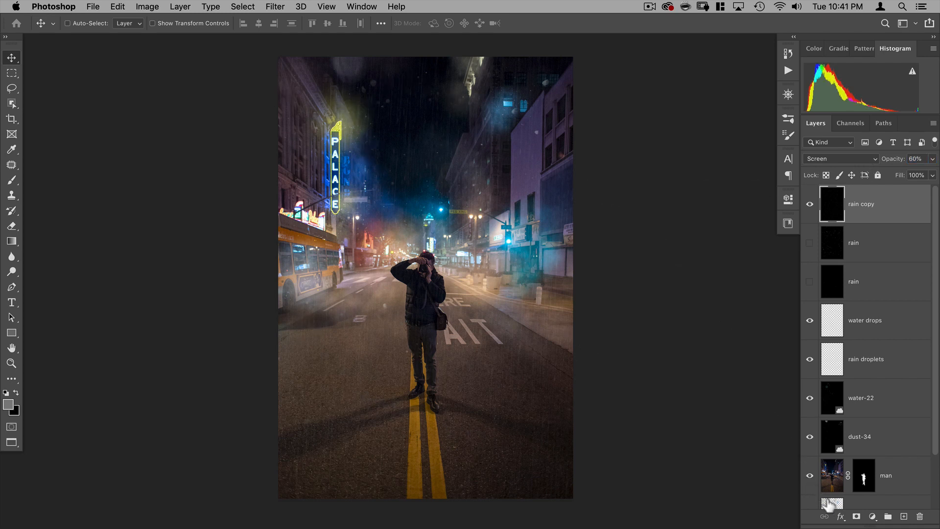
# - Add a layer mask to the rain copy layer and fade the rain toward the road and lower sides with black-to-transparent gradients
pyautogui.click(857, 516)
pyautogui.press('g')
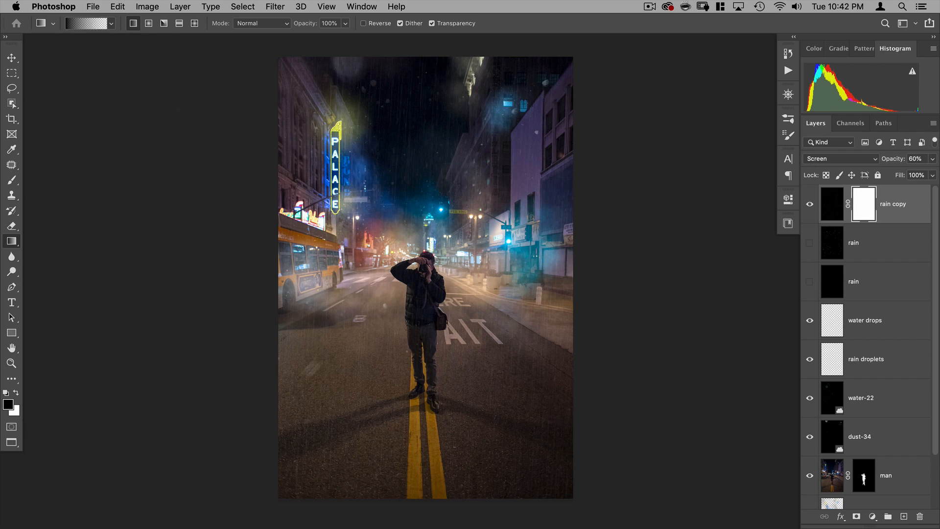
pyautogui.moveTo(326, 312); pyautogui.dragTo(240, 404)
pyautogui.moveTo(512, 313); pyautogui.dragTo(570, 461)
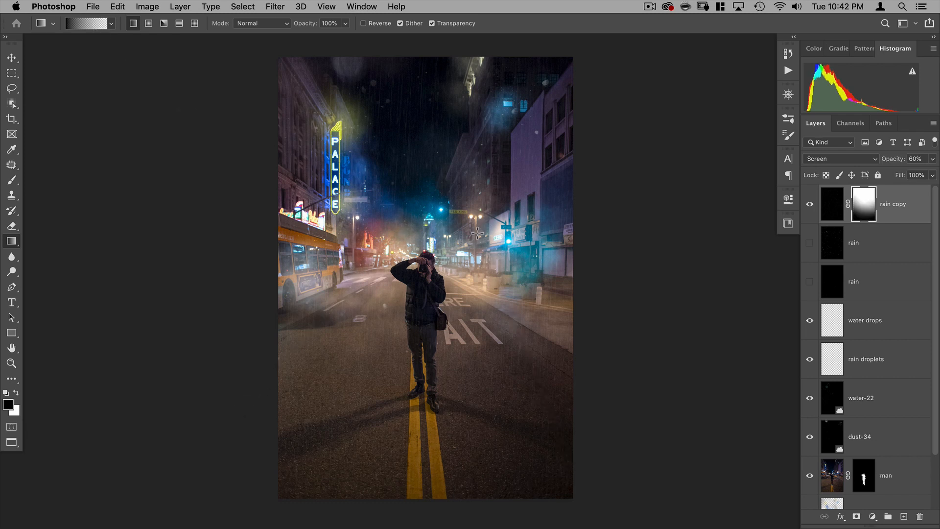
pyautogui.moveTo(571, 248); pyautogui.dragTo(649, 320)
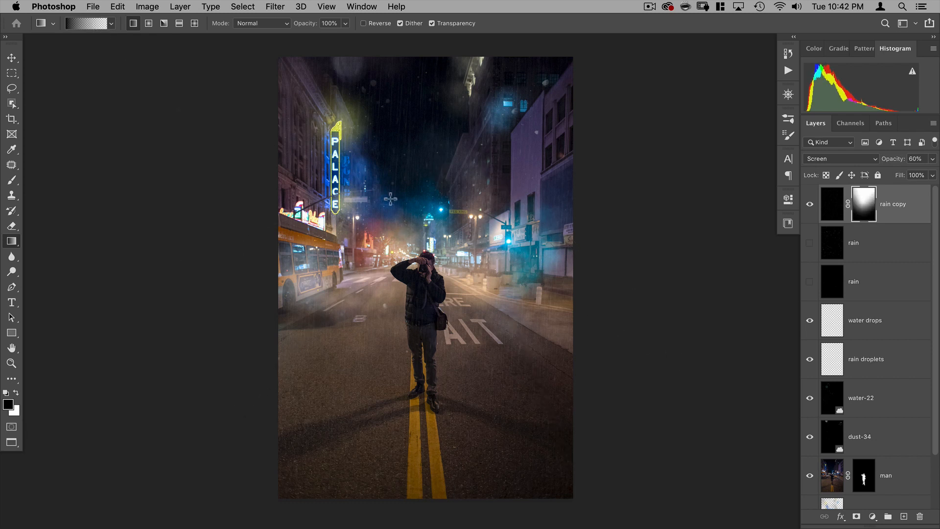
pyautogui.press('v')
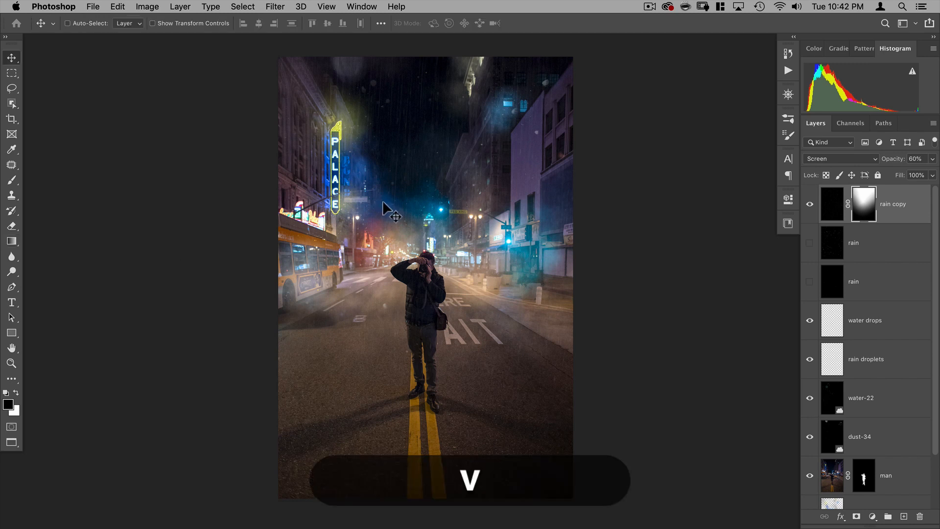
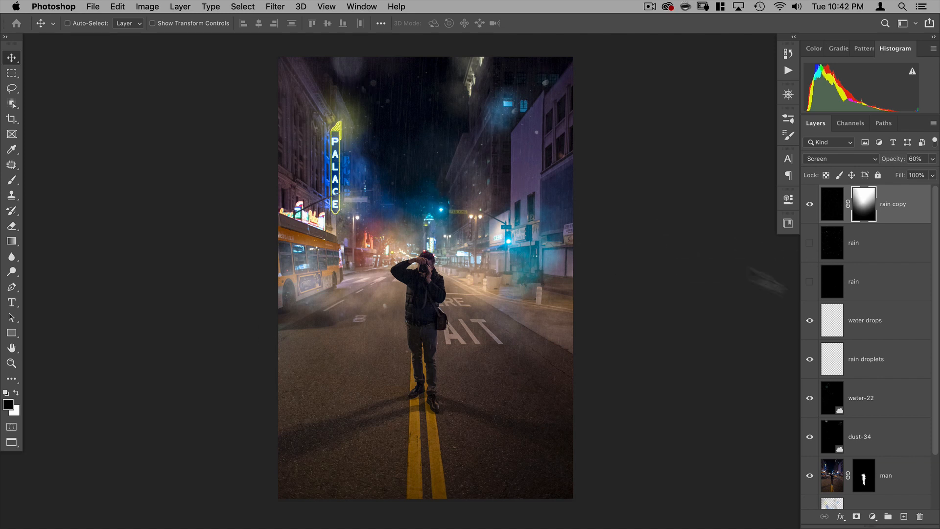
# - Compare the scene with and without the speck rain layer, leave it hidden, and delete the unused rain layer beneath it
pyautogui.click(881, 246)
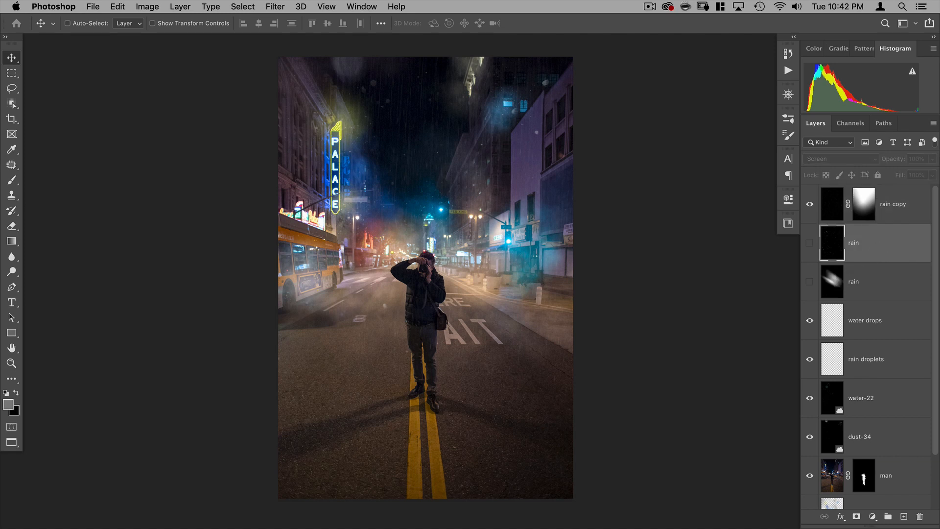
pyautogui.click(809, 244)
pyautogui.click(809, 244)
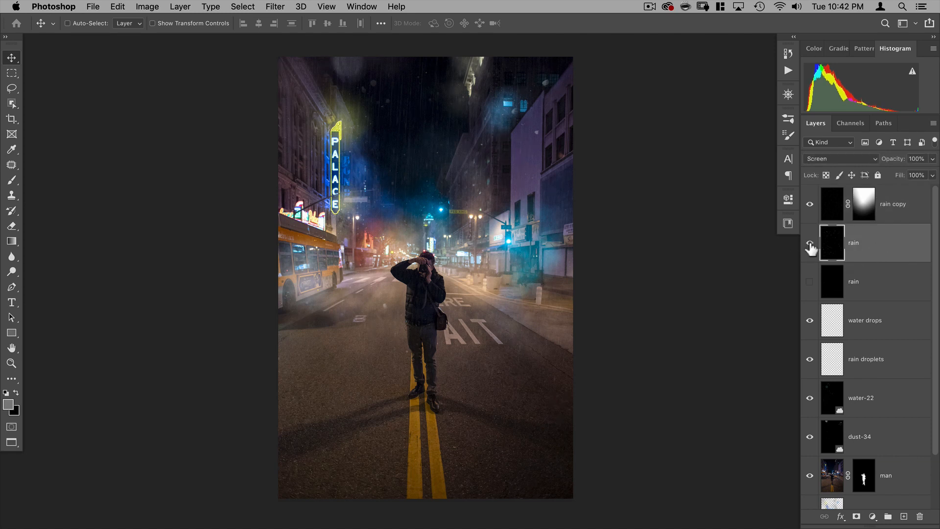
pyautogui.click(810, 244)
pyautogui.click(810, 243)
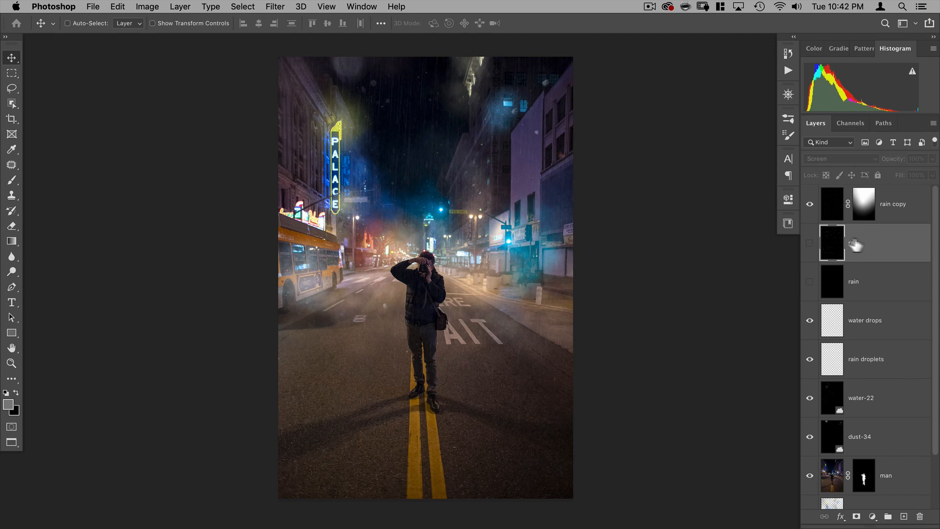
pyautogui.moveTo(870, 285); pyautogui.dragTo(920, 515)
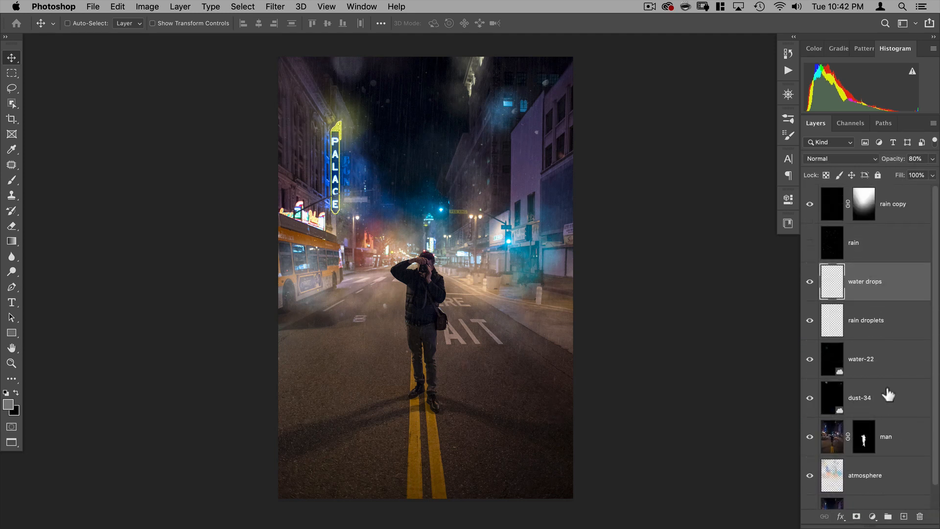
# - Add a Gradient Map adjustment layer above the rain copy layer and open its gradient for editing
pyautogui.click(897, 210)
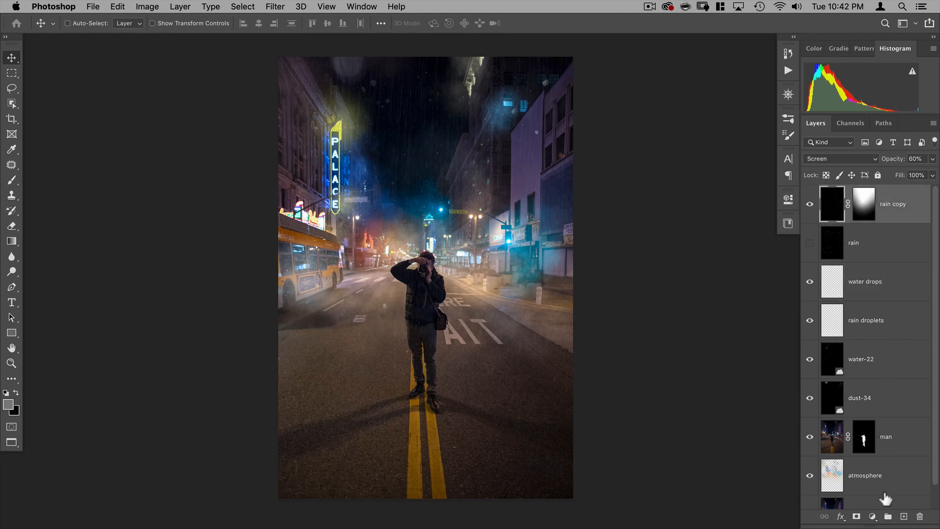
pyautogui.click(872, 516)
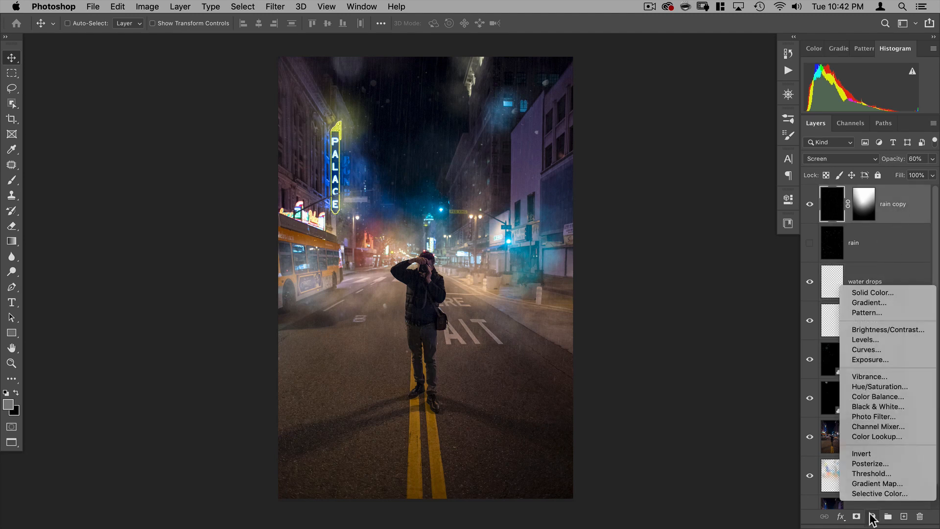
pyautogui.click(874, 483)
pyautogui.click(658, 239)
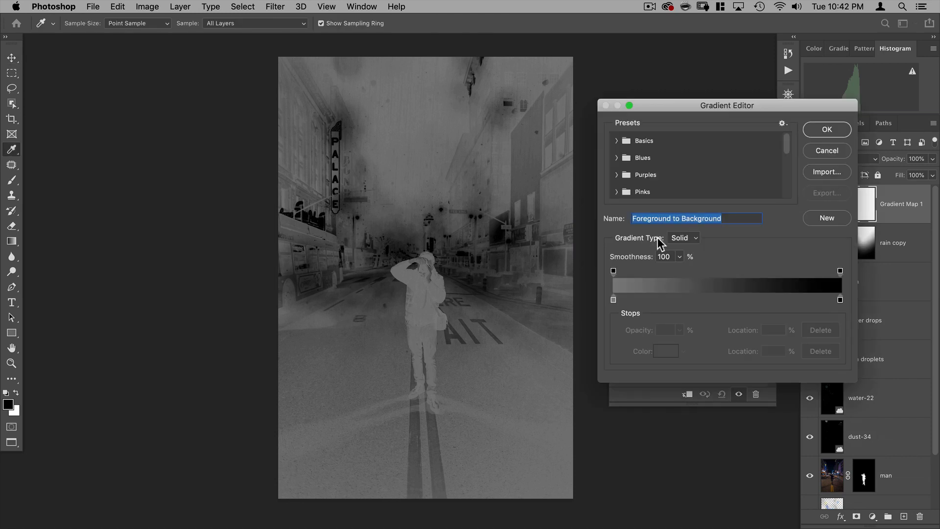
# - Set the gradient's color stop at location 0% to dark blue 1f4d71
pyautogui.click(613, 300)
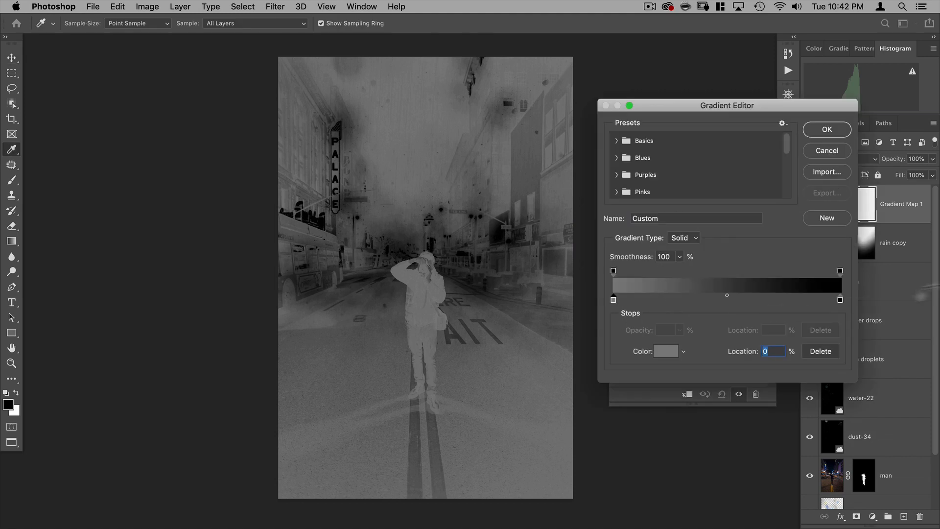
pyautogui.click(665, 351)
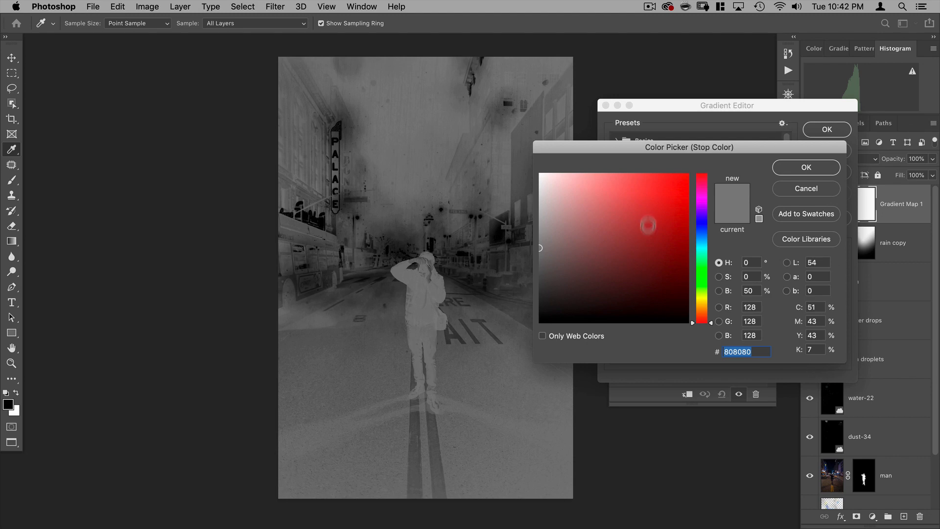
pyautogui.moveTo(719, 152); pyautogui.dragTo(462, 141)
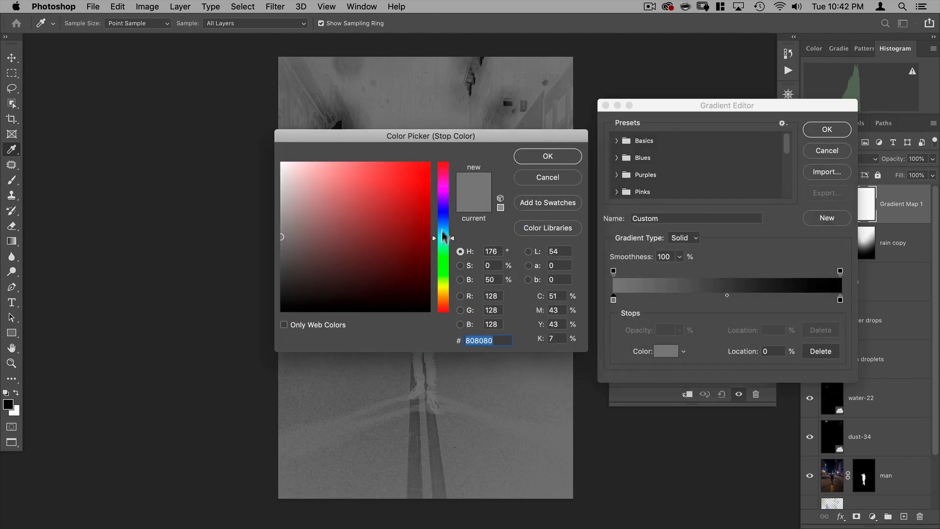
pyautogui.moveTo(442, 235); pyautogui.dragTo(445, 227)
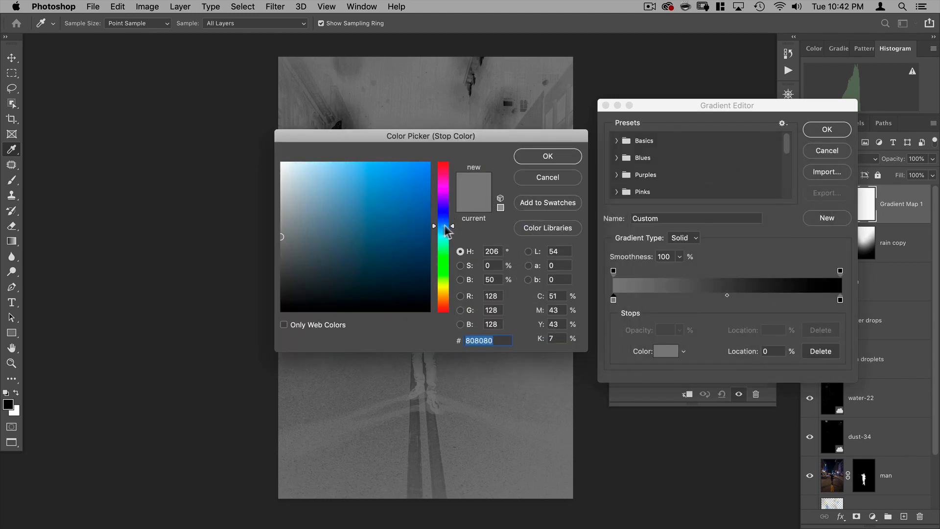
pyautogui.moveTo(335, 236)
pyautogui.mouseDown()
pyautogui.moveTo(383, 243)
pyautogui.moveTo(381, 261)
pyautogui.moveTo(390, 246)
pyautogui.mouseUp()
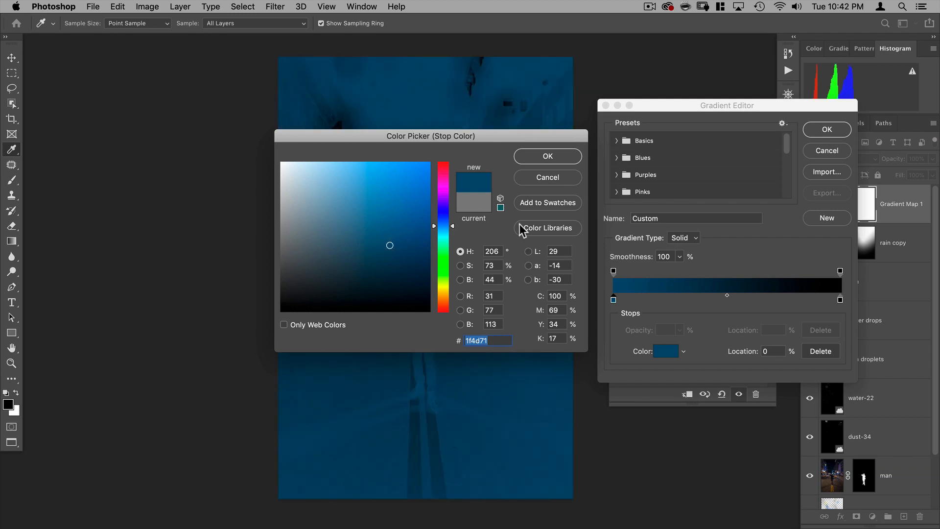
pyautogui.click(551, 160)
# - Set the gradient's color stop at location 100% to golden yellow d3aa1a
pyautogui.click(839, 300)
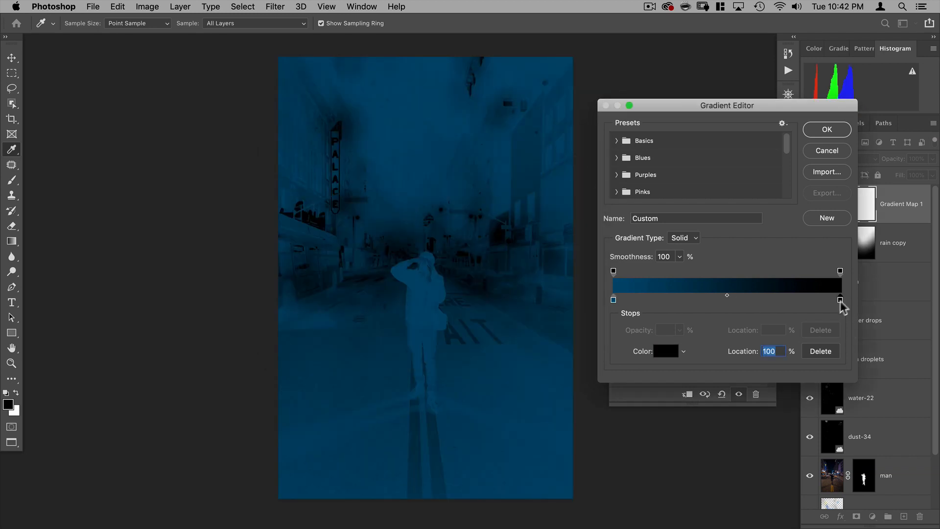
pyautogui.click(664, 353)
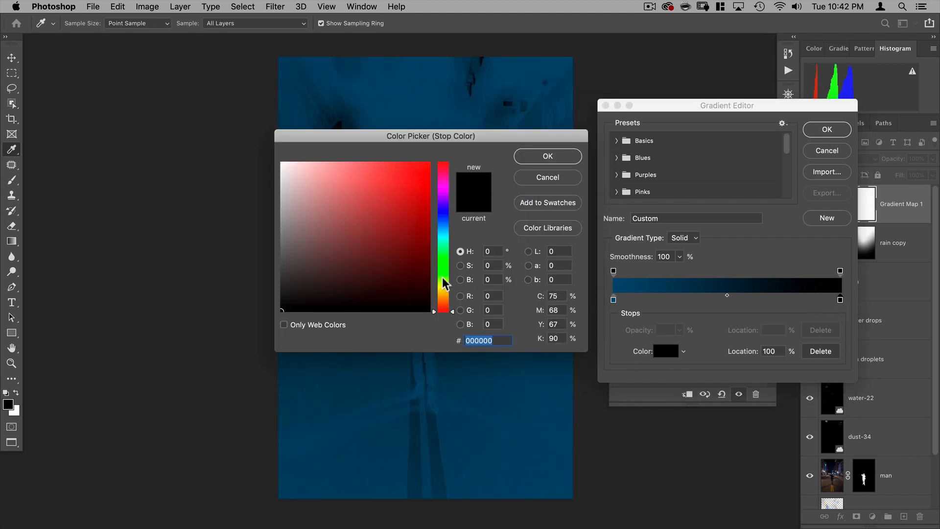
pyautogui.moveTo(443, 278); pyautogui.dragTo(443, 291)
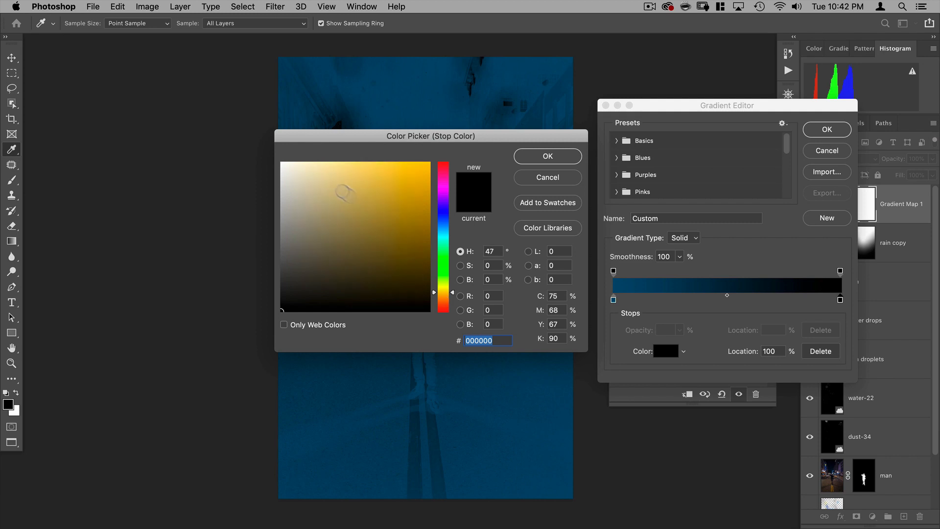
pyautogui.moveTo(344, 193); pyautogui.dragTo(412, 188)
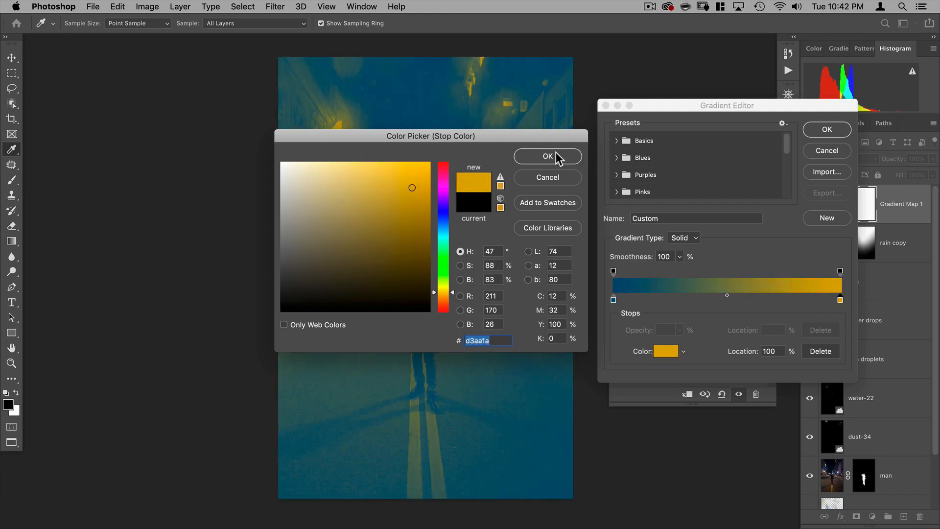
pyautogui.click(547, 156)
# - Apply the blue-to-yellow gradient and blend the Gradient Map layer in Soft Light mode
pyautogui.click(827, 129)
pyautogui.click(827, 158)
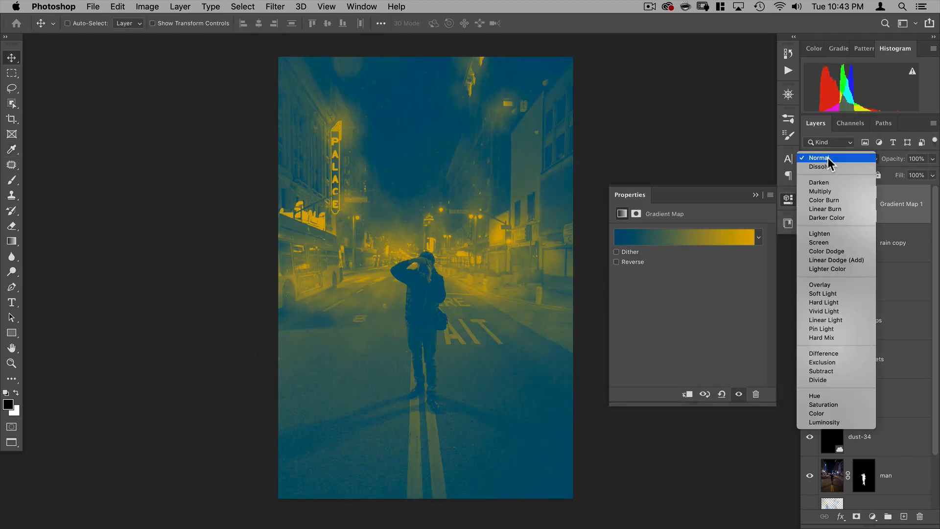
pyautogui.click(823, 293)
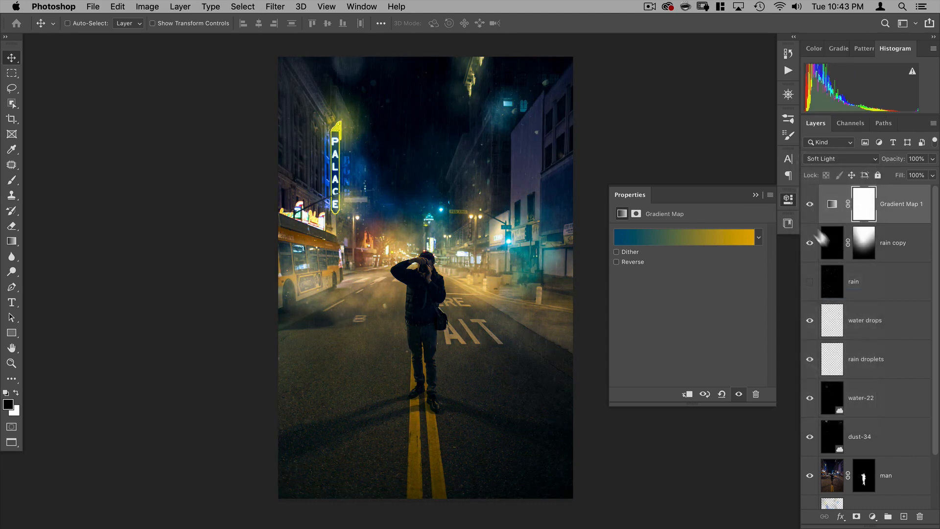
# - Compare the scene with and without the Gradient Map layer, leaving the layer visible
pyautogui.click(810, 204)
pyautogui.click(810, 203)
pyautogui.click(809, 203)
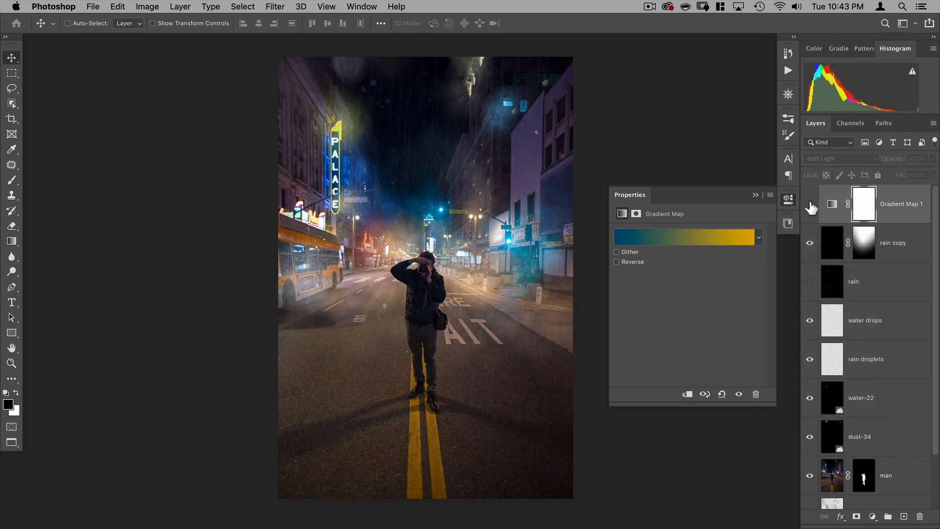
pyautogui.click(810, 204)
pyautogui.click(810, 204)
pyautogui.click(809, 203)
pyautogui.click(809, 204)
pyautogui.click(809, 203)
pyautogui.click(810, 203)
pyautogui.click(809, 203)
pyautogui.click(809, 203)
pyautogui.click(810, 203)
pyautogui.click(788, 199)
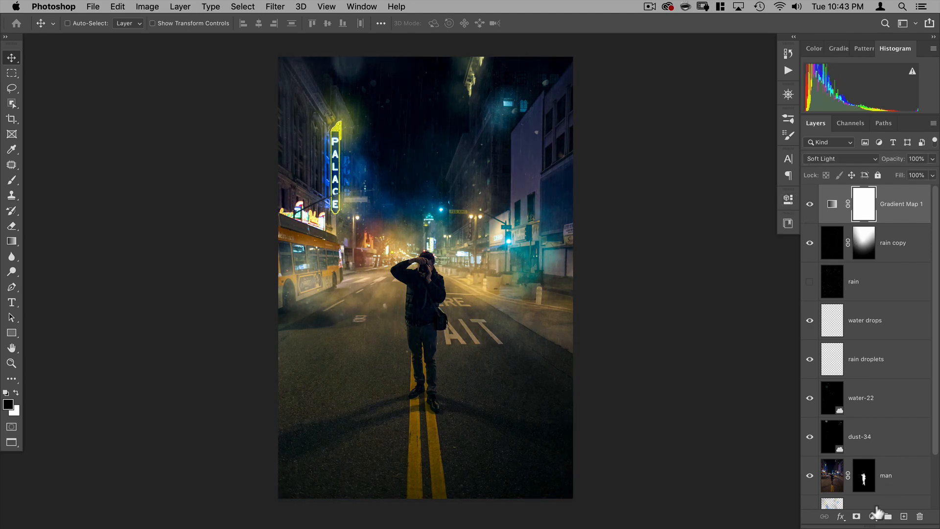
# - Add a Curves adjustment layer and, in the Blue channel, raise the black point slightly and lower the white point by about a third
pyautogui.click(872, 515)
pyautogui.click(882, 351)
pyautogui.click(667, 247)
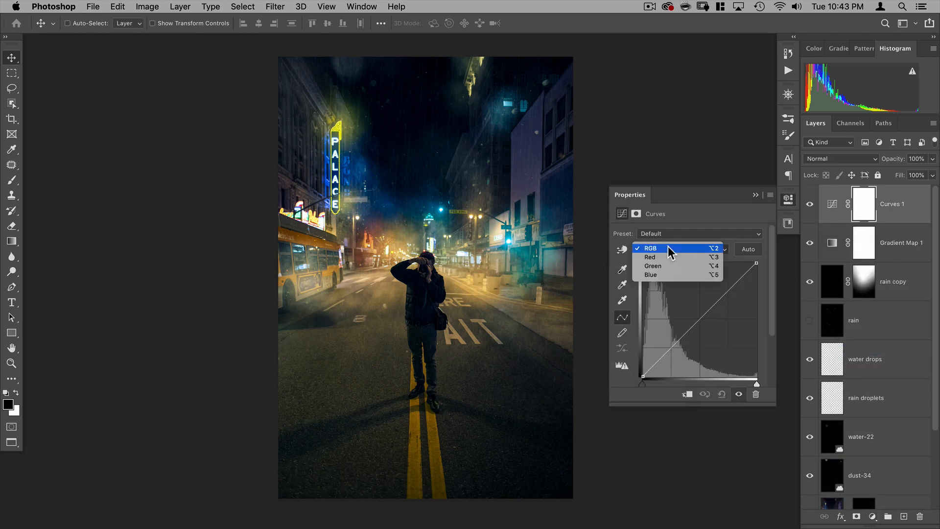
pyautogui.click(669, 275)
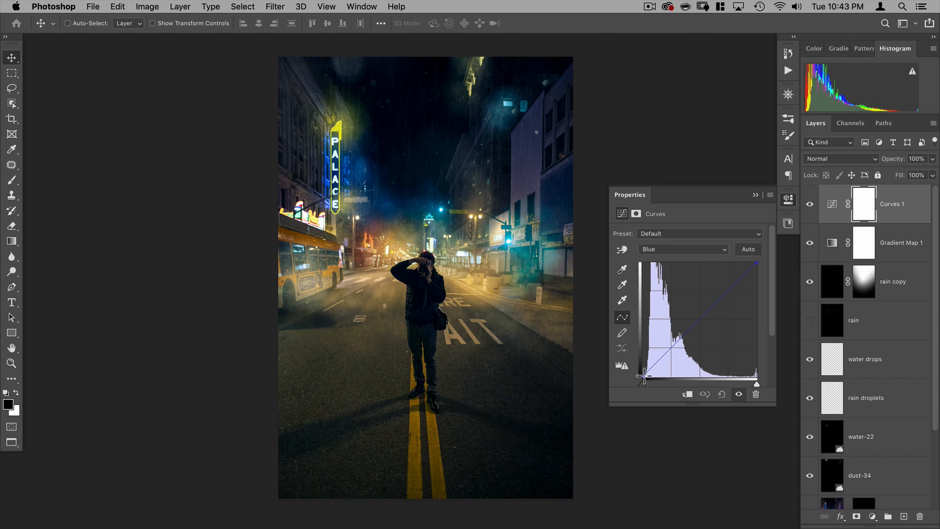
pyautogui.moveTo(643, 376); pyautogui.dragTo(642, 364)
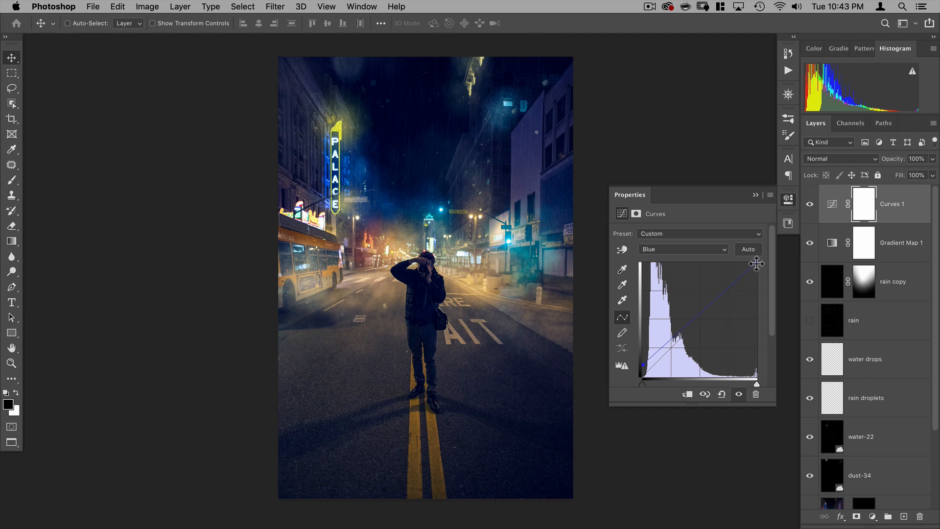
pyautogui.moveTo(756, 264); pyautogui.dragTo(770, 305)
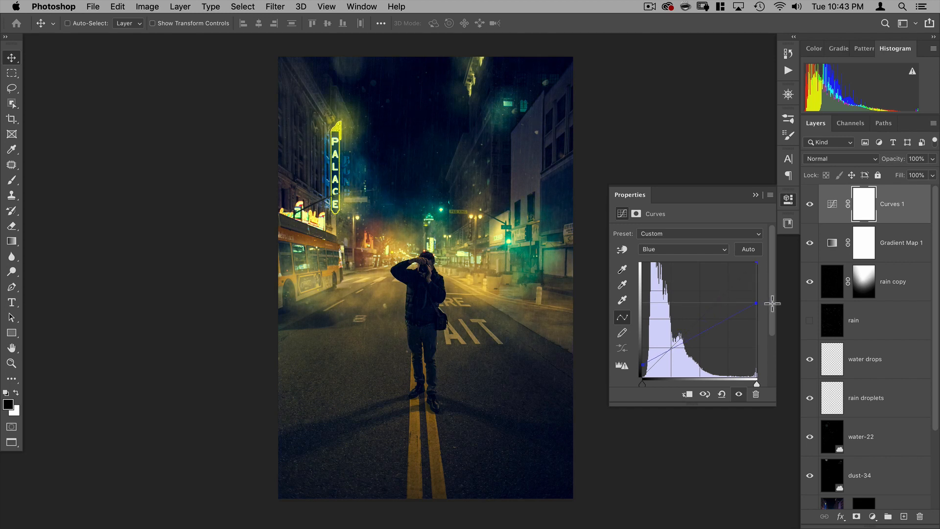
pyautogui.moveTo(772, 304); pyautogui.dragTo(779, 307)
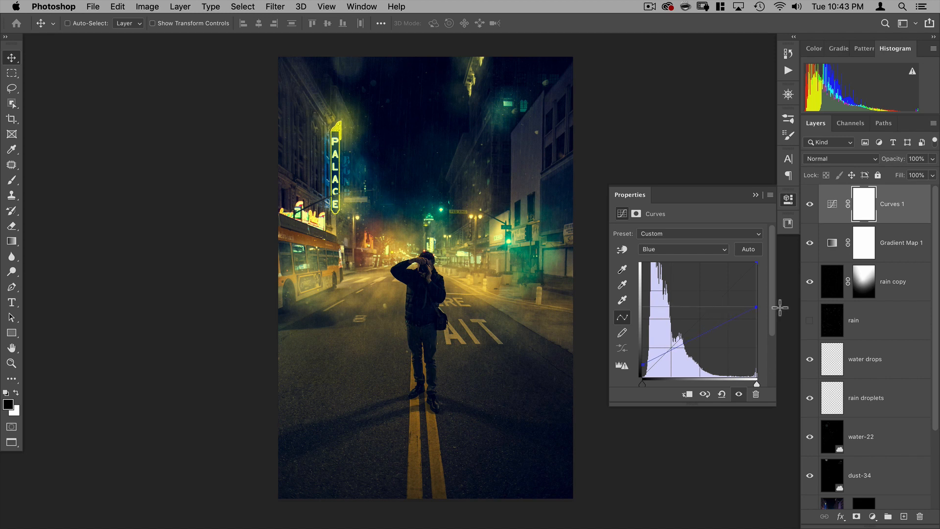
# - In the Red channel of the Curves layer, lift the highlights and pull the shadows back down near the baseline
pyautogui.click(674, 251)
pyautogui.click(677, 231)
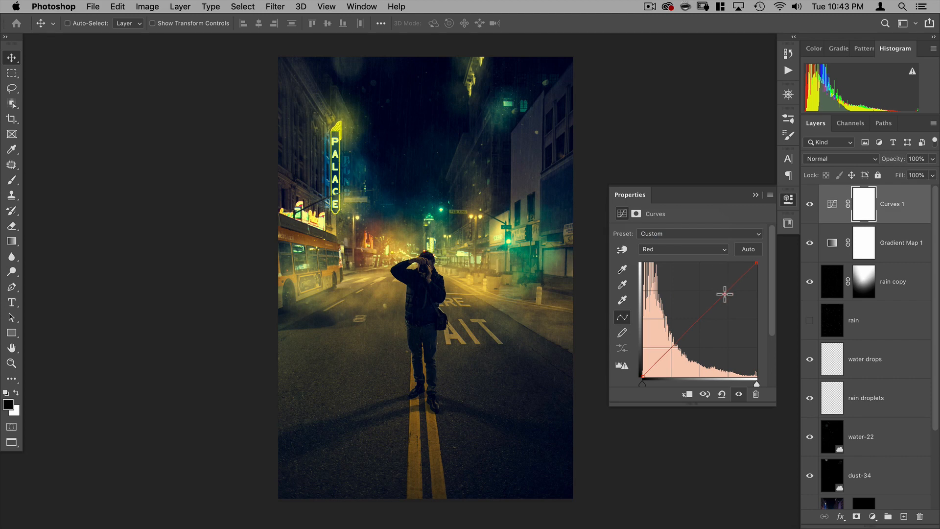
pyautogui.moveTo(724, 294); pyautogui.dragTo(723, 287)
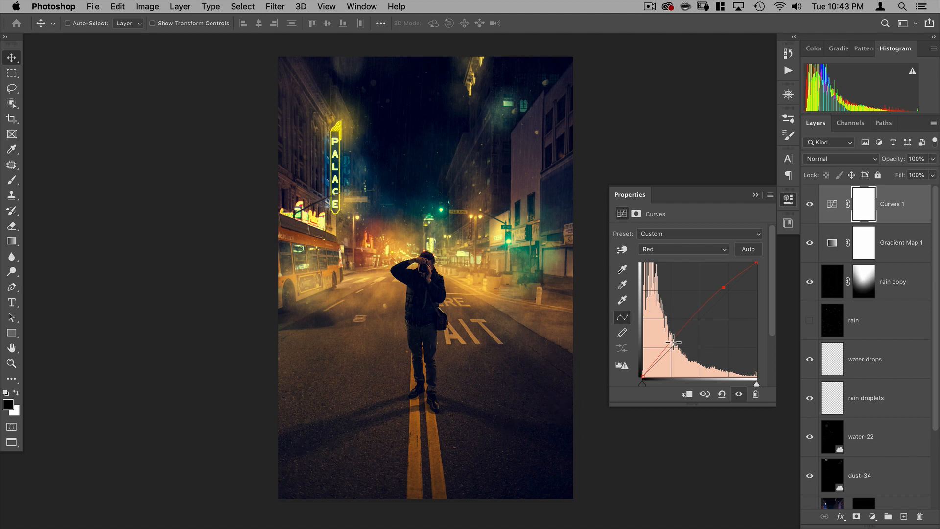
pyautogui.moveTo(672, 346); pyautogui.dragTo(660, 358)
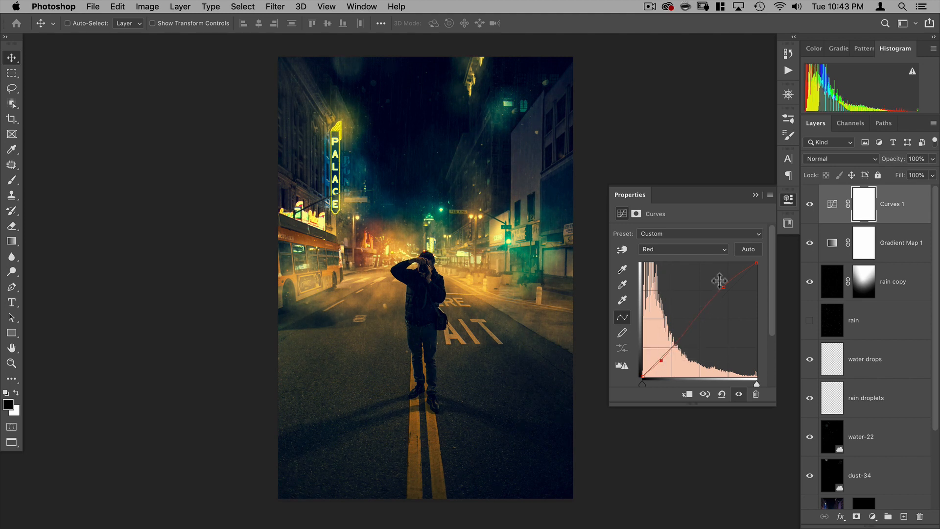
# - Raise the midtones on the RGB curve to brighten the image and add a control point in the shadows
pyautogui.click(670, 247)
pyautogui.click(671, 238)
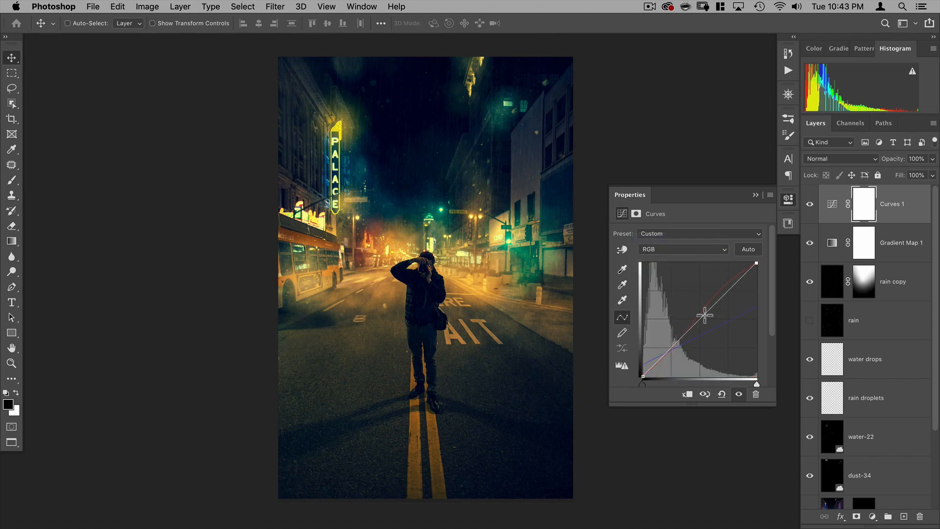
pyautogui.moveTo(695, 319); pyautogui.dragTo(695, 308)
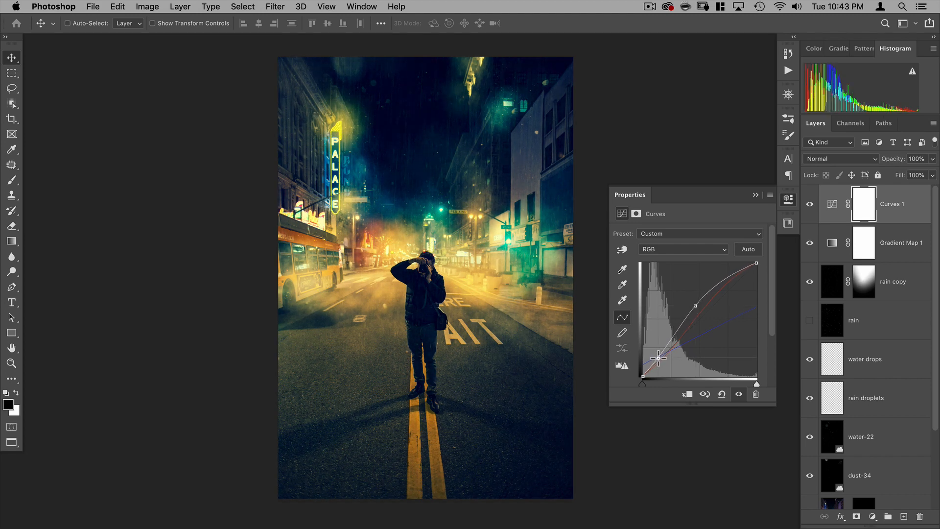
pyautogui.click(659, 356)
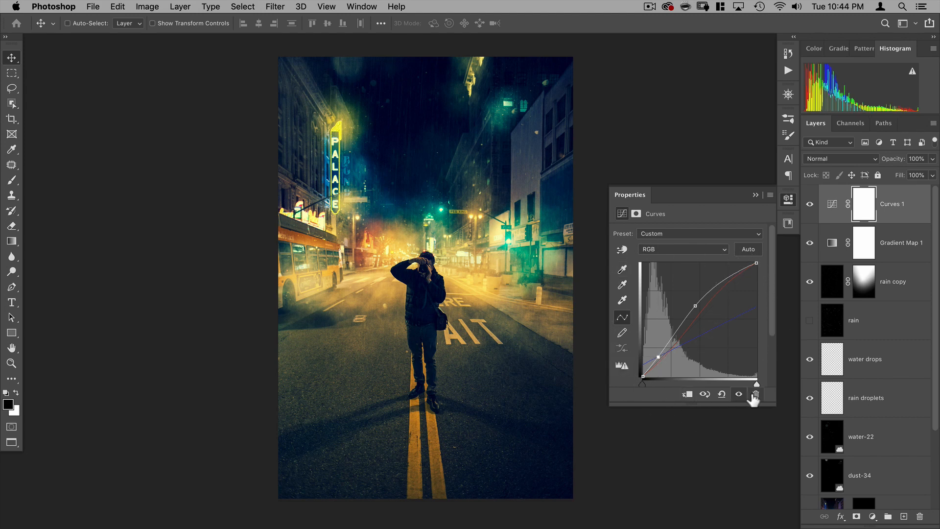
pyautogui.click(788, 200)
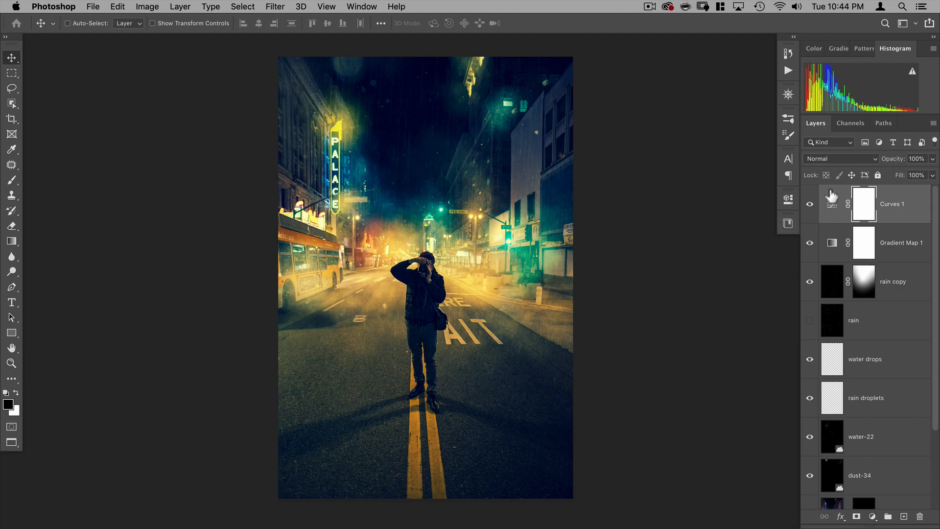
# - Compare the color of the traffic light and the street around it with and without the Curves layer
pyautogui.click(810, 204)
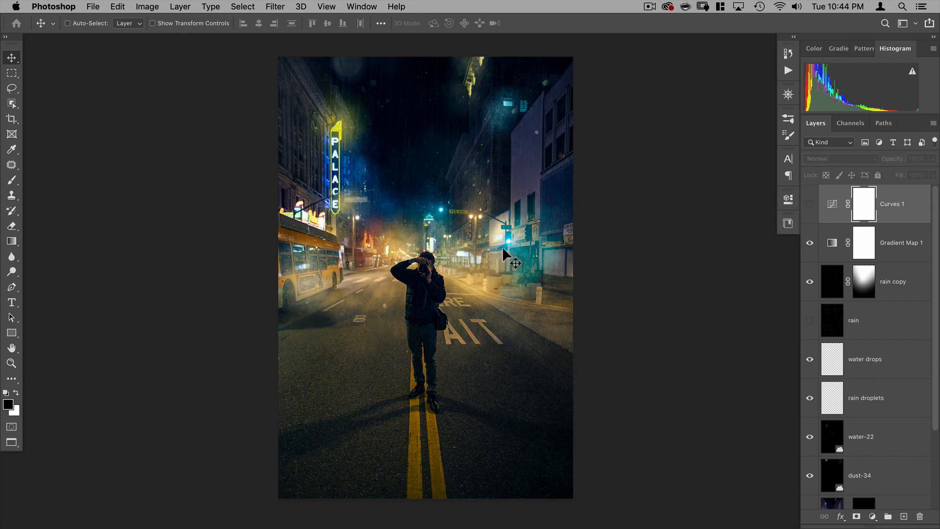
pyautogui.press('space')
pyautogui.moveTo(507, 239); pyautogui.dragTo(646, 238)
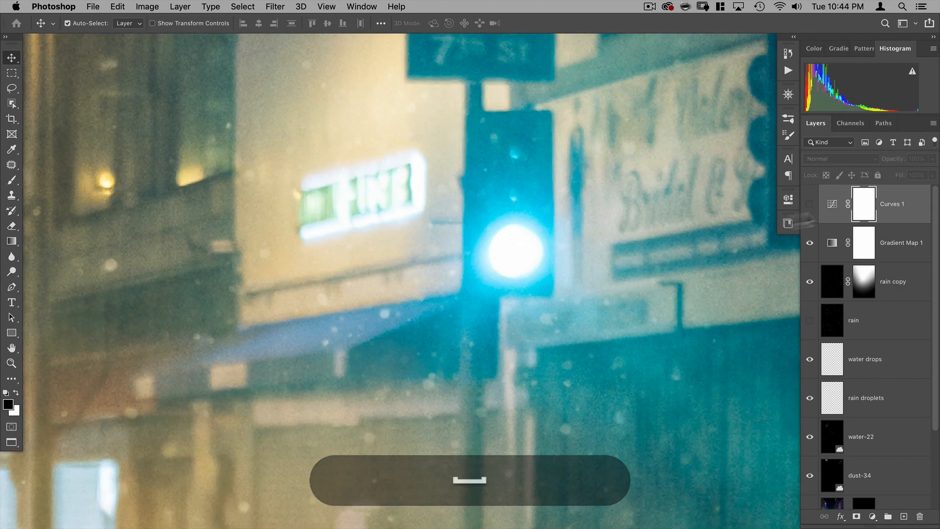
pyautogui.click(810, 204)
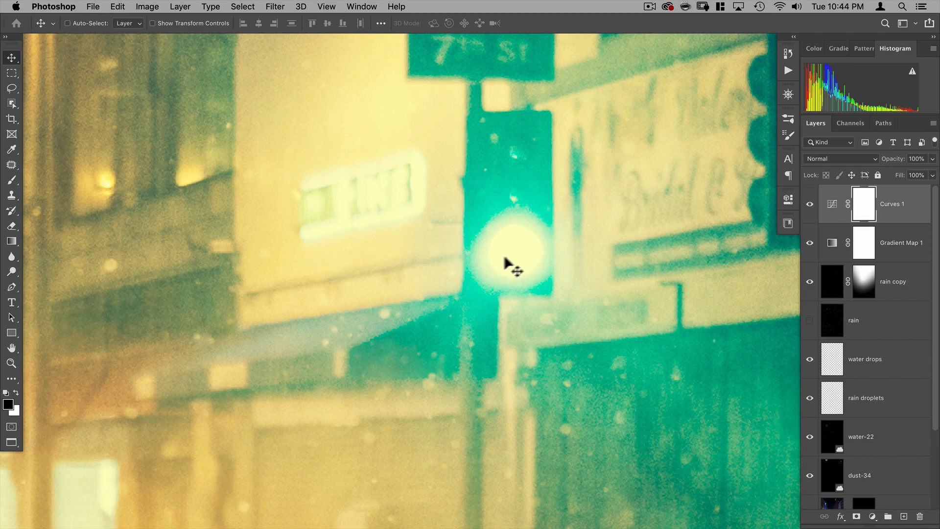
pyautogui.press('super+space')
pyautogui.moveTo(504, 262); pyautogui.dragTo(406, 277)
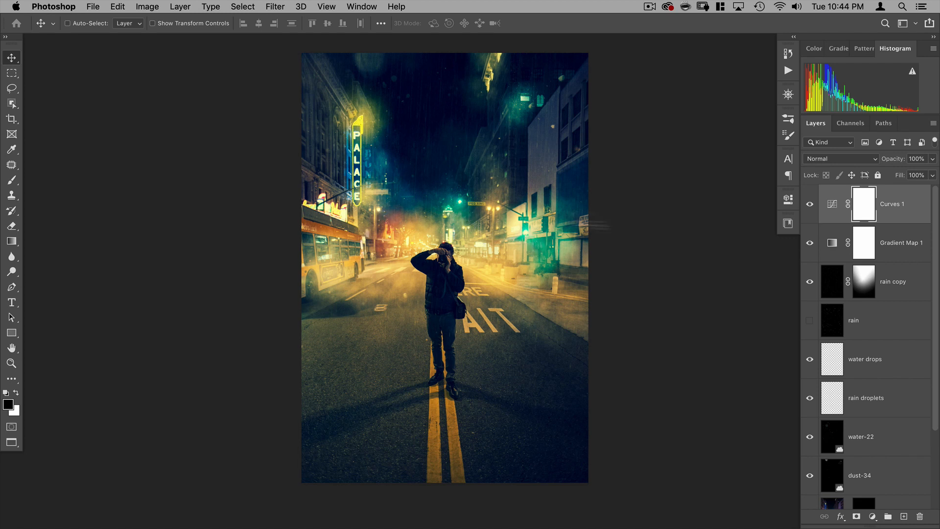
# - Duplicate the Background layer to the top of the layer stack
pyautogui.scroll(-3, 867, 400)
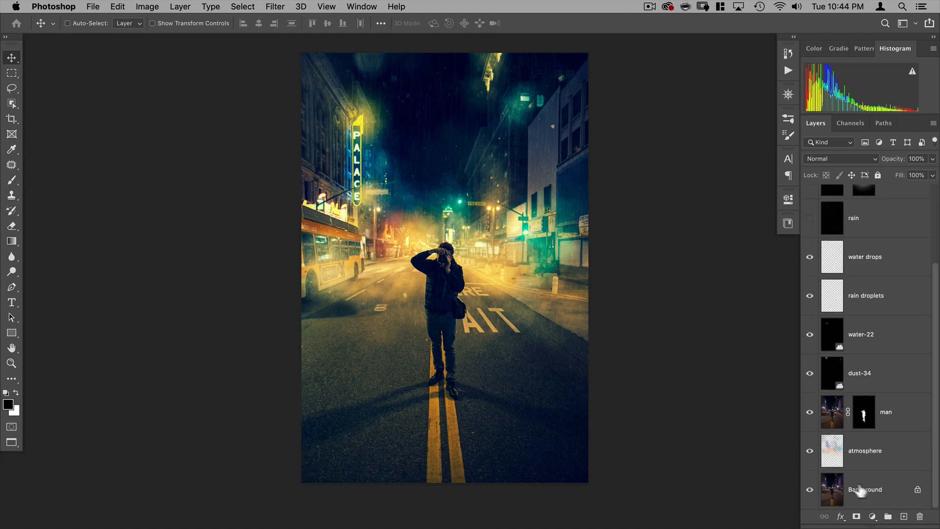
pyautogui.moveTo(857, 494); pyautogui.dragTo(873, 196)
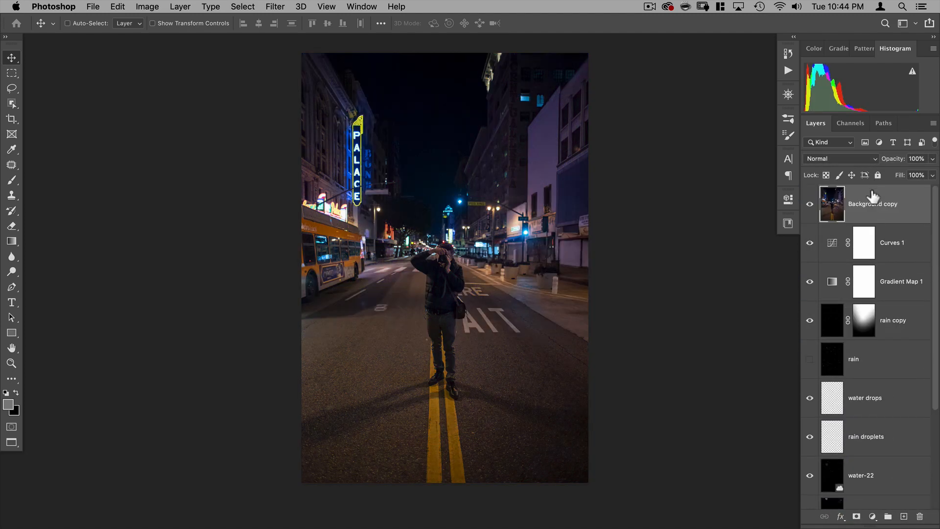
pyautogui.press('super')
pyautogui.moveTo(631, 269); pyautogui.dragTo(631, 269)
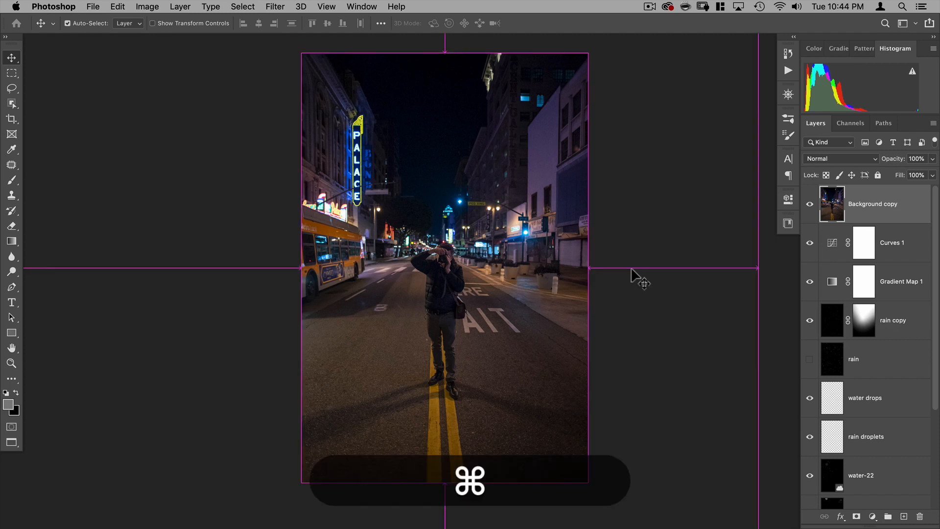
# - Apply Curves to the Background copy layer with the black point at input 129, and set its blend mode to Screen
pyautogui.press('super+m')
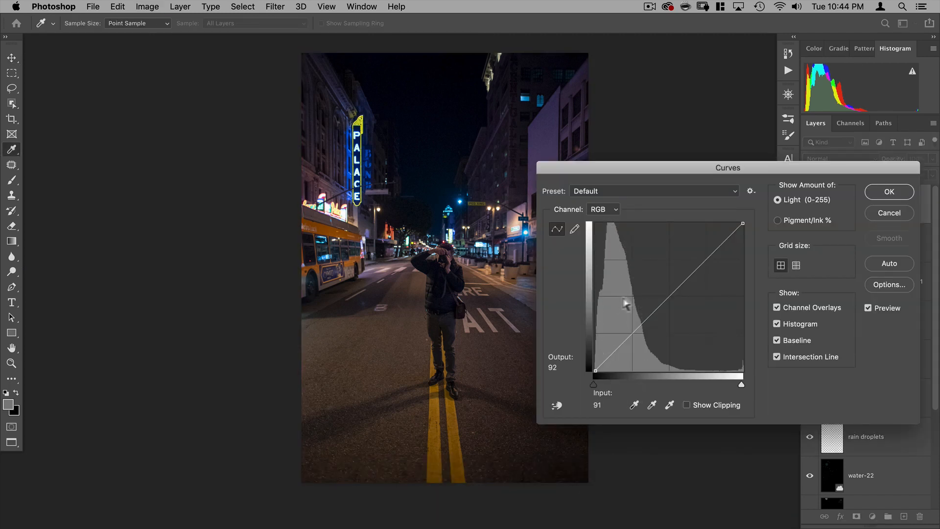
pyautogui.moveTo(593, 384); pyautogui.dragTo(668, 379)
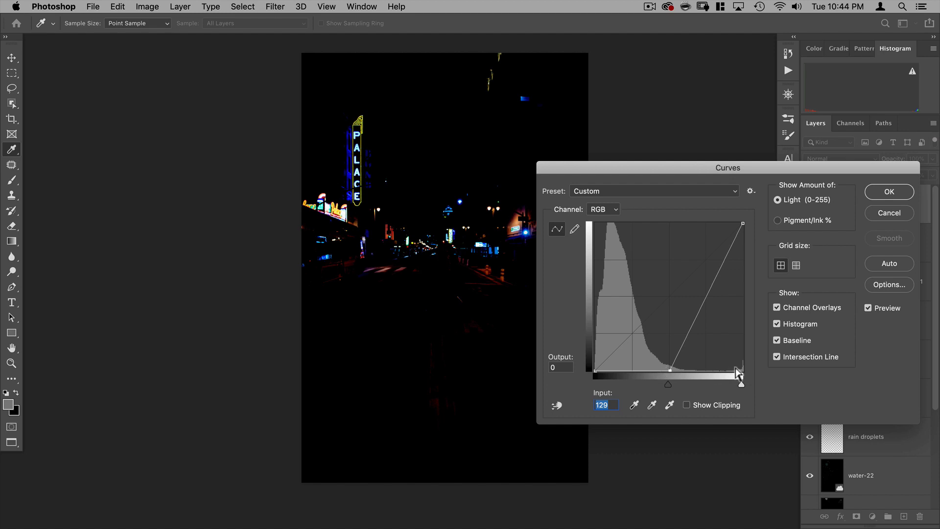
pyautogui.click(883, 195)
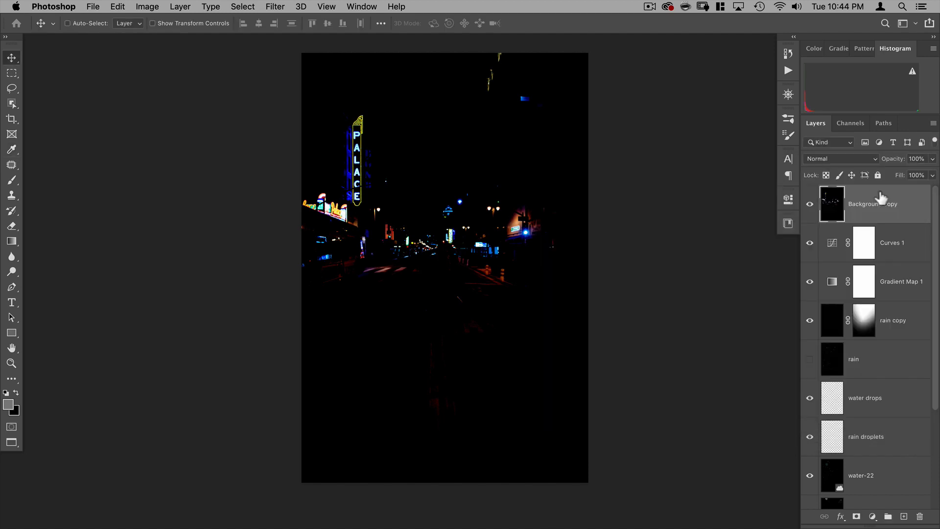
pyautogui.click(832, 158)
pyautogui.click(824, 240)
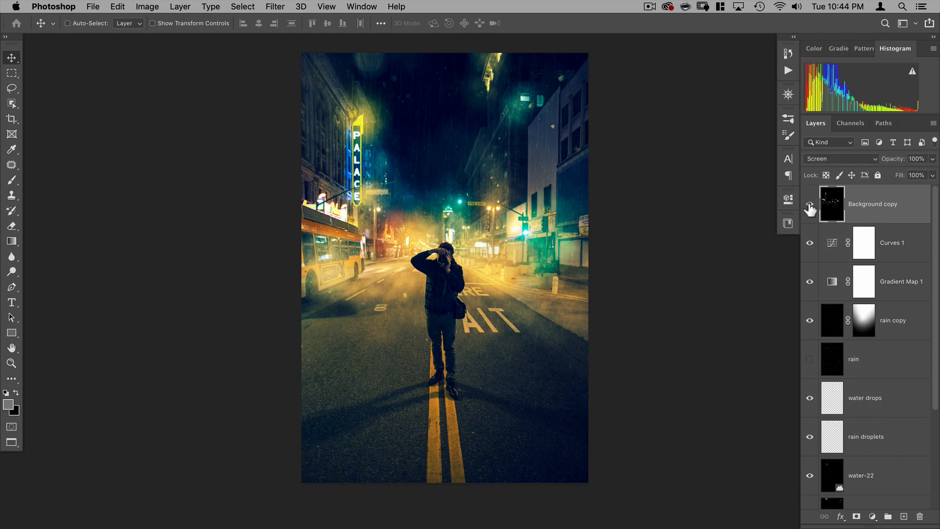
# - Compare the neon signs and street lights with and without the Background copy layer
pyautogui.click(809, 205)
pyautogui.click(809, 205)
pyautogui.click(808, 205)
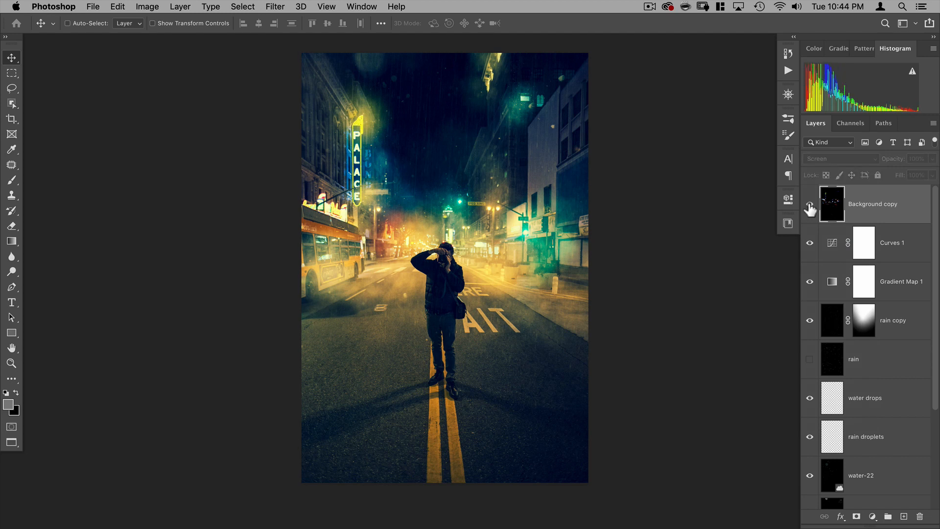
pyautogui.click(809, 205)
pyautogui.click(809, 205)
pyautogui.click(809, 206)
pyautogui.click(809, 206)
pyautogui.click(809, 206)
pyautogui.click(809, 205)
pyautogui.click(809, 206)
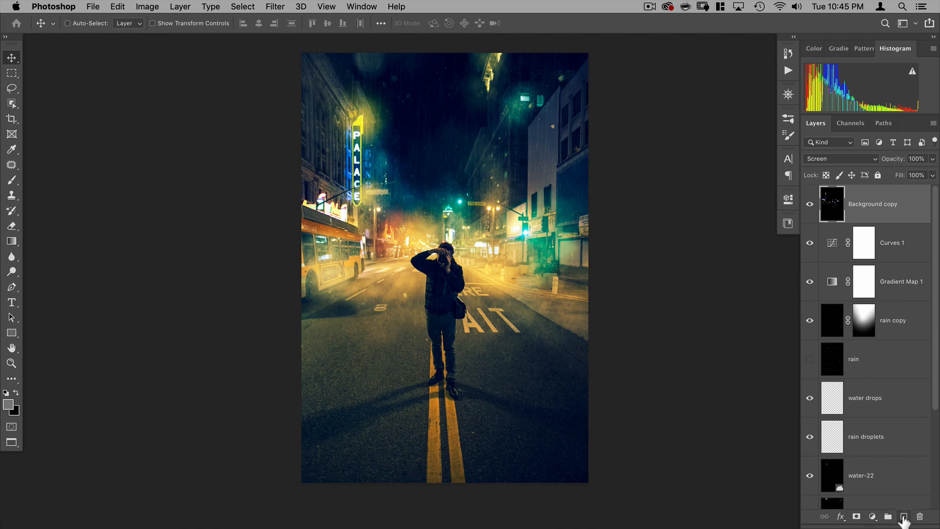
# - Create a new top layer named "sharpness" and stamp all visible layers into it
pyautogui.click(903, 517)
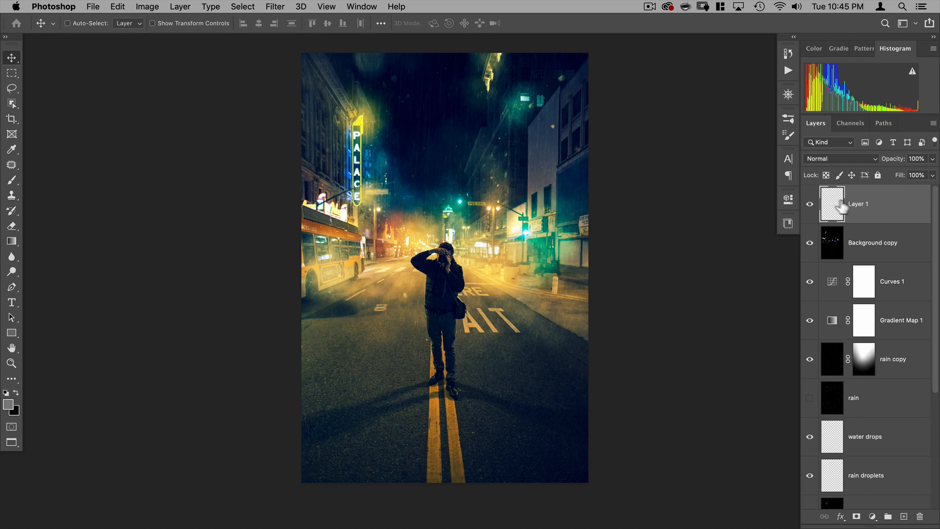
pyautogui.doubleClick(855, 204)
pyautogui.write('sharpness')
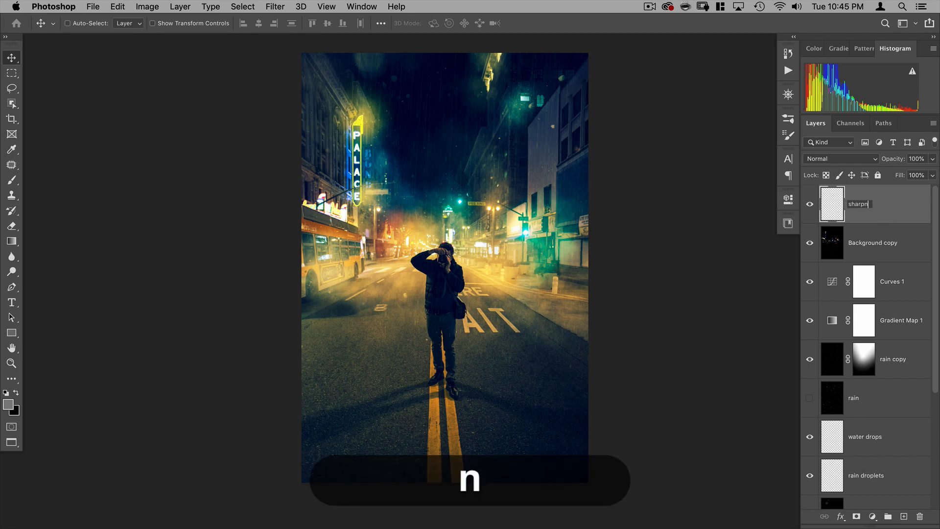
pyautogui.press('Return')
pyautogui.press('shift+alt+super')
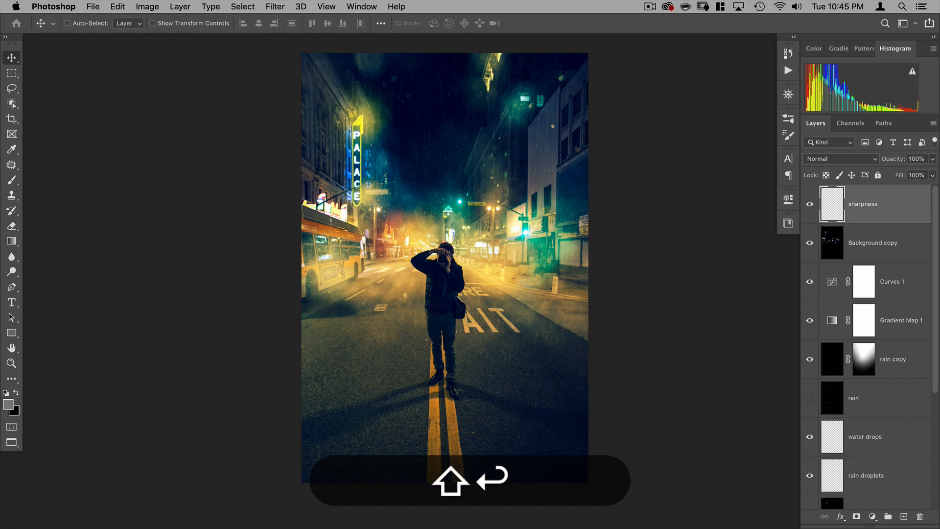
pyautogui.press('alt+shift+super+e')
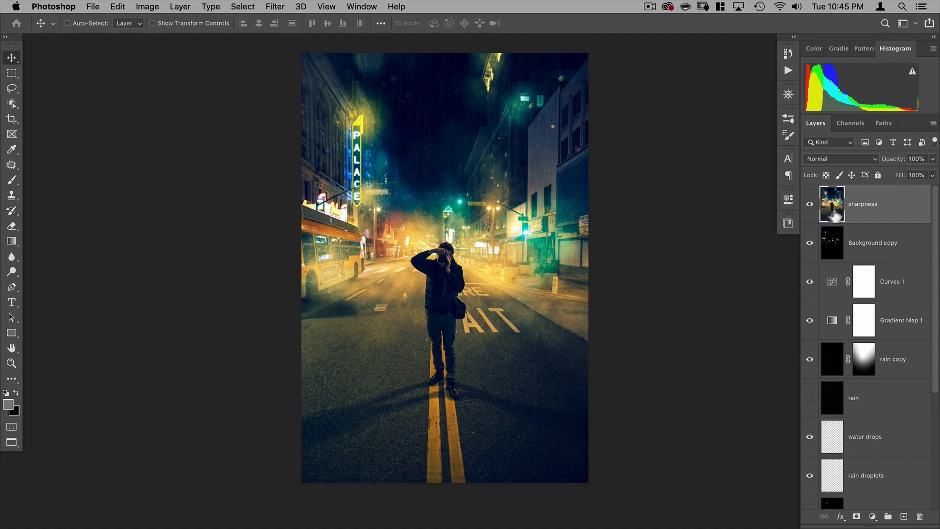
# - Apply a High Pass filter with a radius of 3 pixels to the sharpness layer
pyautogui.click(272, 7)
pyautogui.moveTo(289, 248)
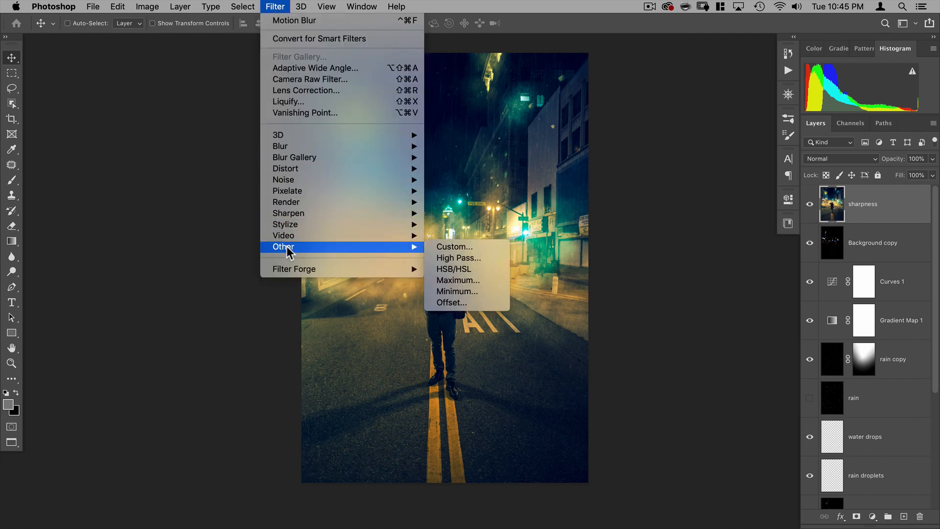
pyautogui.click(458, 258)
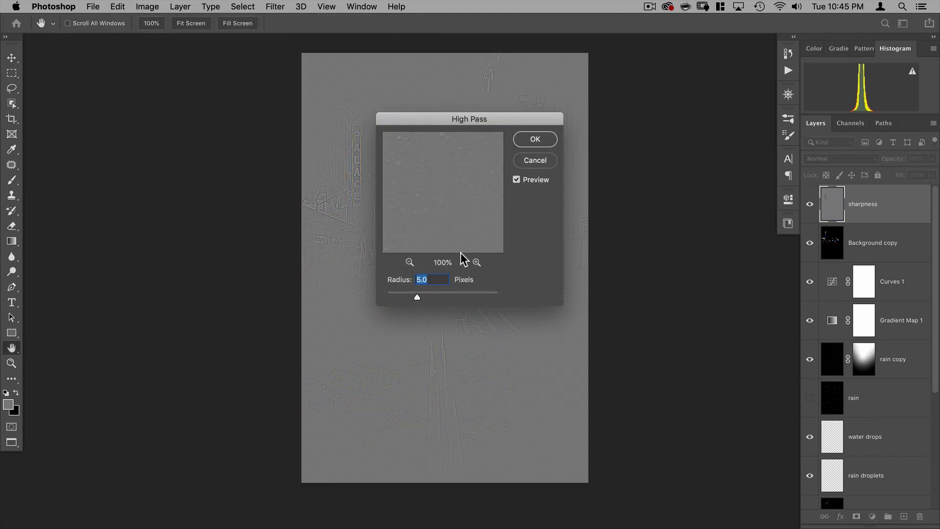
pyautogui.moveTo(424, 121); pyautogui.dragTo(532, 148)
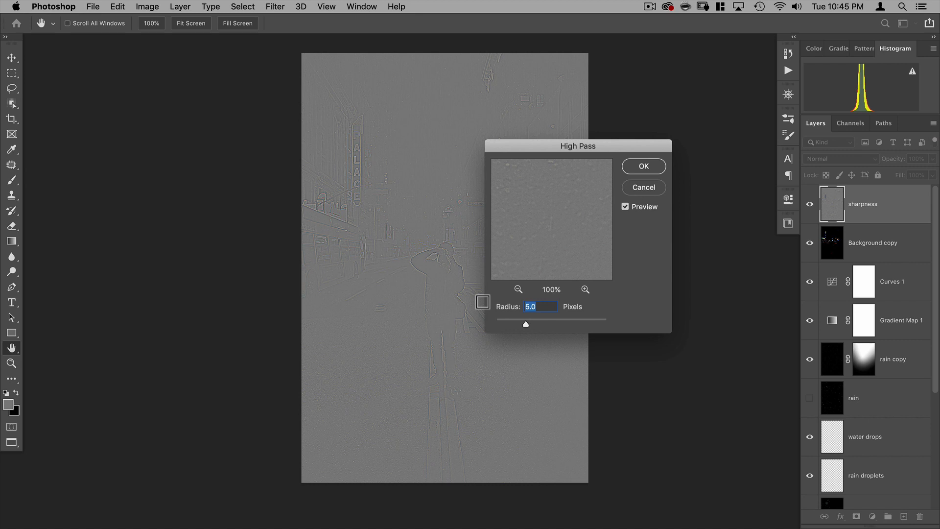
pyautogui.write('3')
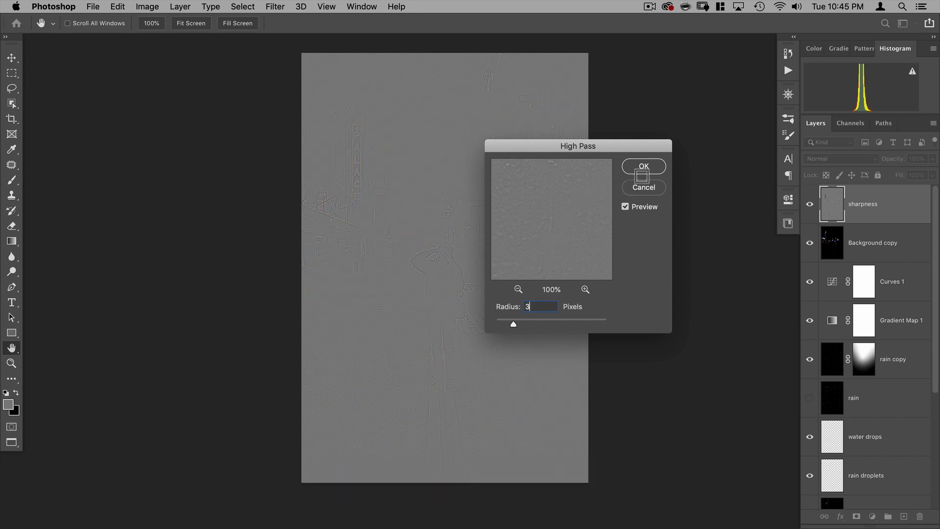
pyautogui.click(644, 167)
# - Set the sharpness layer's blend mode to Linear Light and compare the image with and without it
pyautogui.click(836, 157)
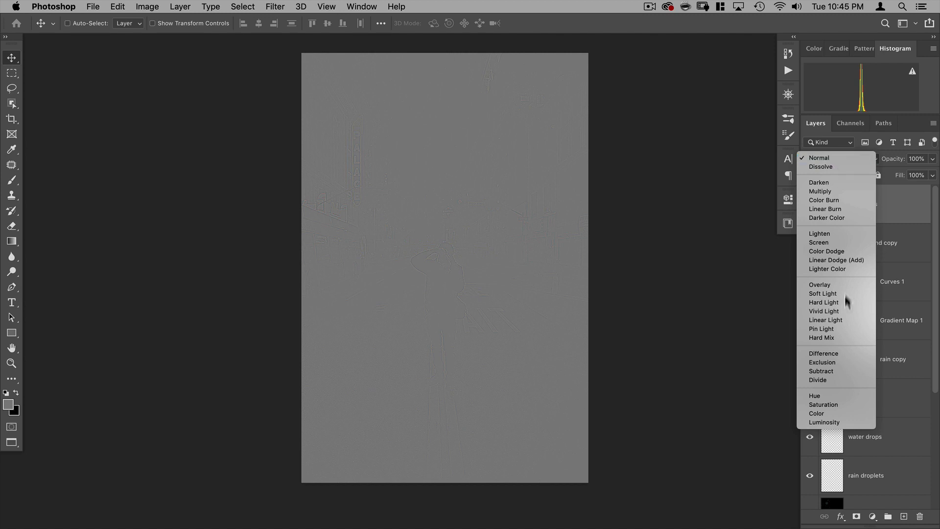
pyautogui.click(824, 319)
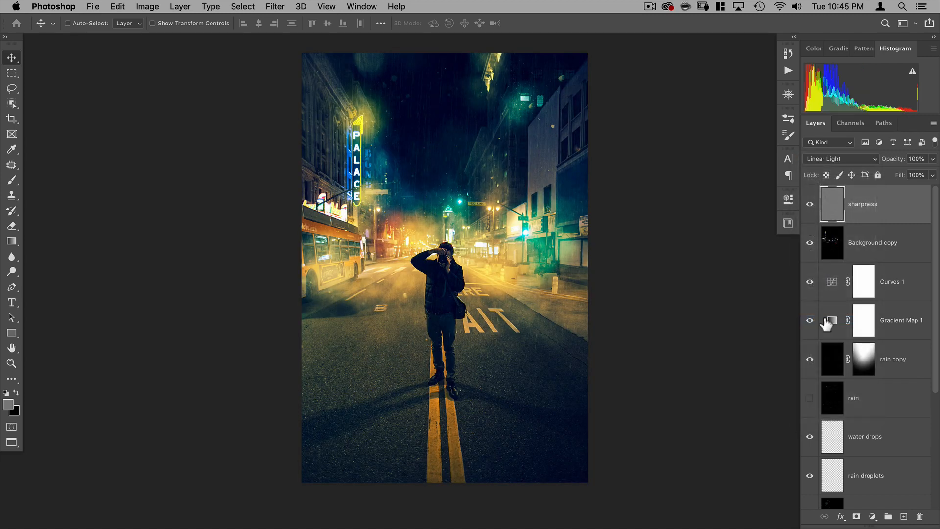
pyautogui.click(809, 205)
pyautogui.click(810, 205)
# - Put the man layer into a group of its own and add a white layer mask to the group
pyautogui.scroll(-5, 840, 331)
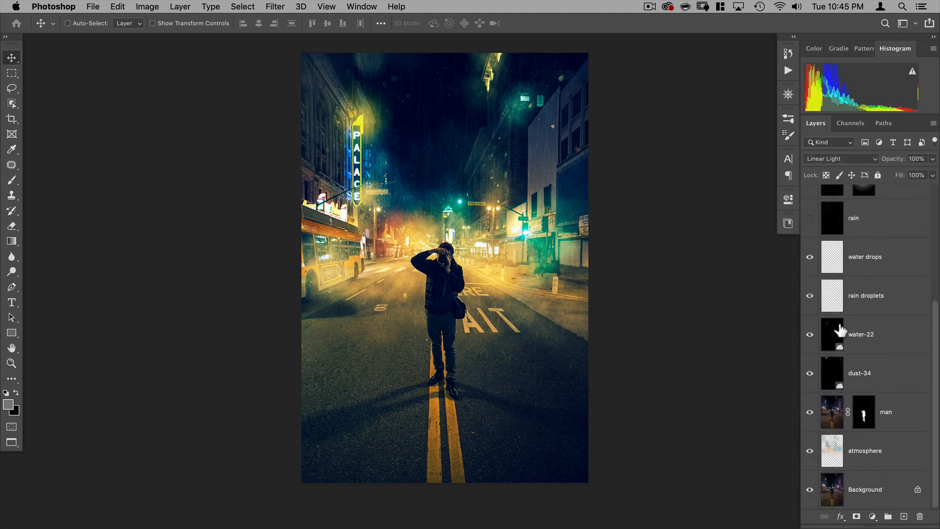
pyautogui.click(832, 419)
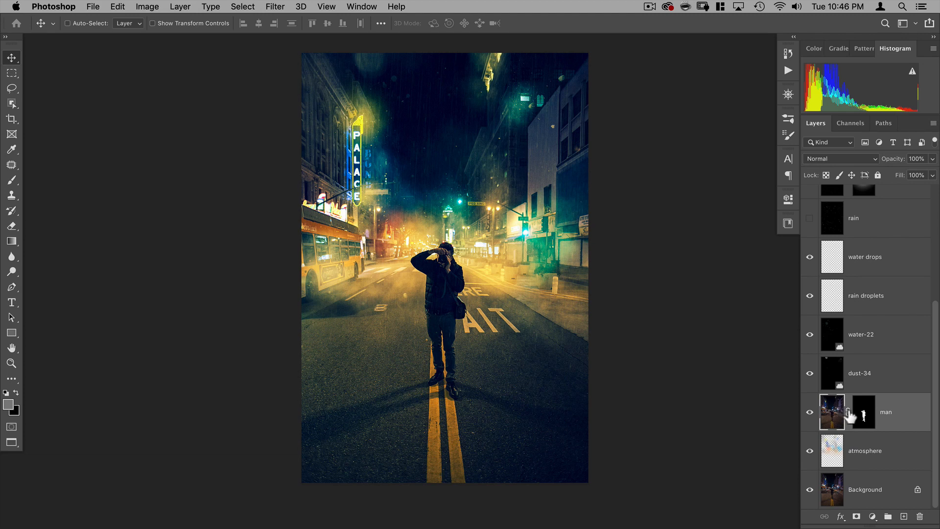
pyautogui.press('super+g')
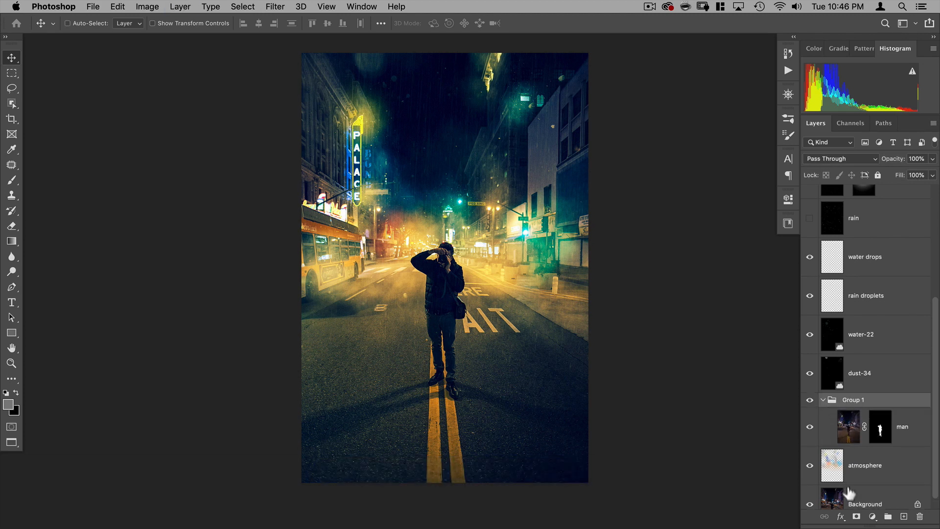
pyautogui.click(855, 518)
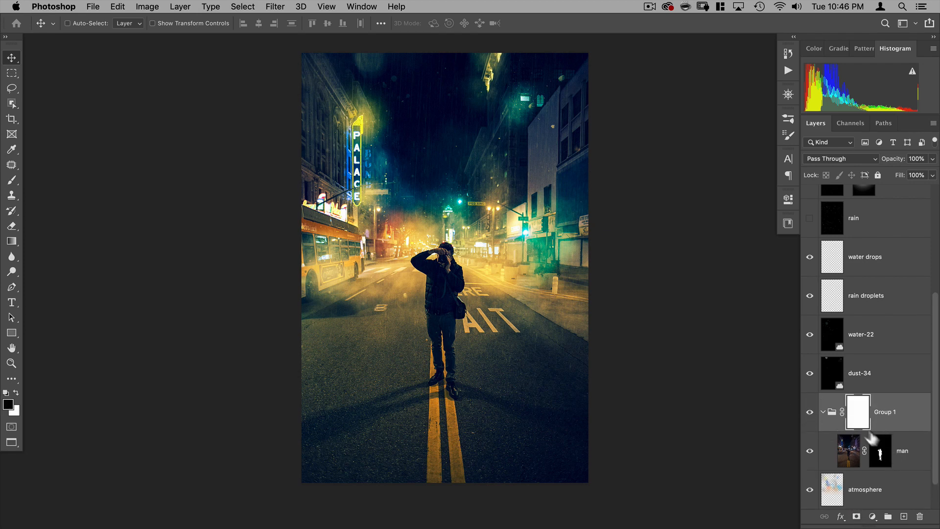
pyautogui.moveTo(879, 451); pyautogui.dragTo(875, 450)
# - Choose the Soft Round Pressure Opacity brush at about 109 px for painting around the man's head
pyautogui.moveTo(442, 255); pyautogui.dragTo(547, 226)
pyautogui.press('b')
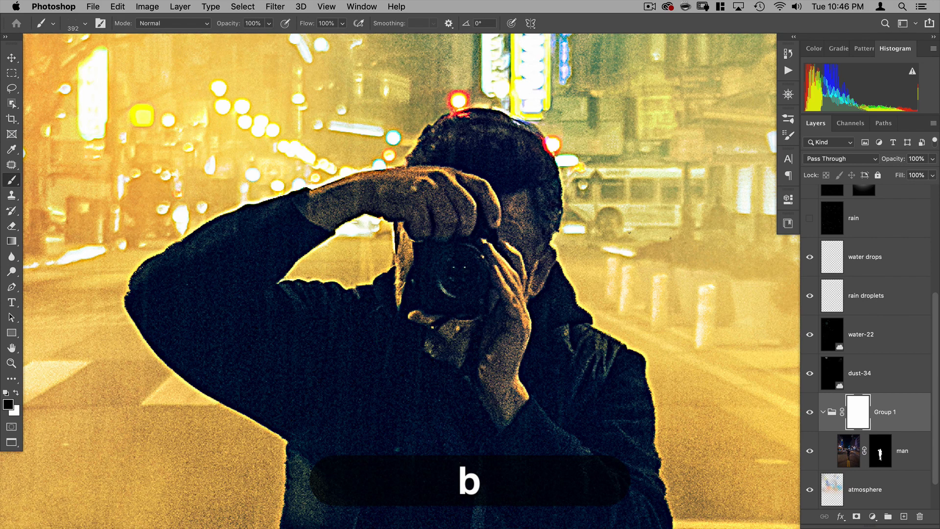
pyautogui.rightClick(613, 335)
pyautogui.scroll(10, 569, 366)
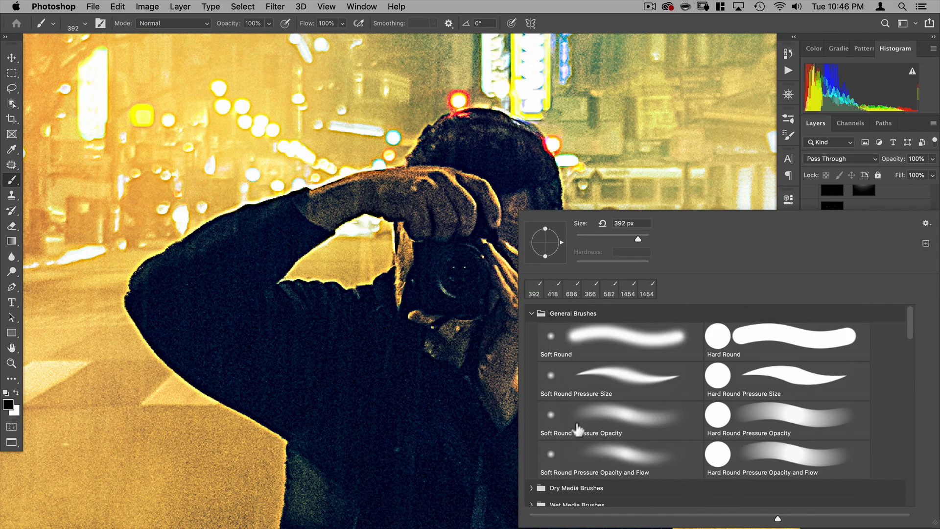
pyautogui.click(578, 428)
pyautogui.moveTo(579, 136); pyautogui.dragTo(373, 150)
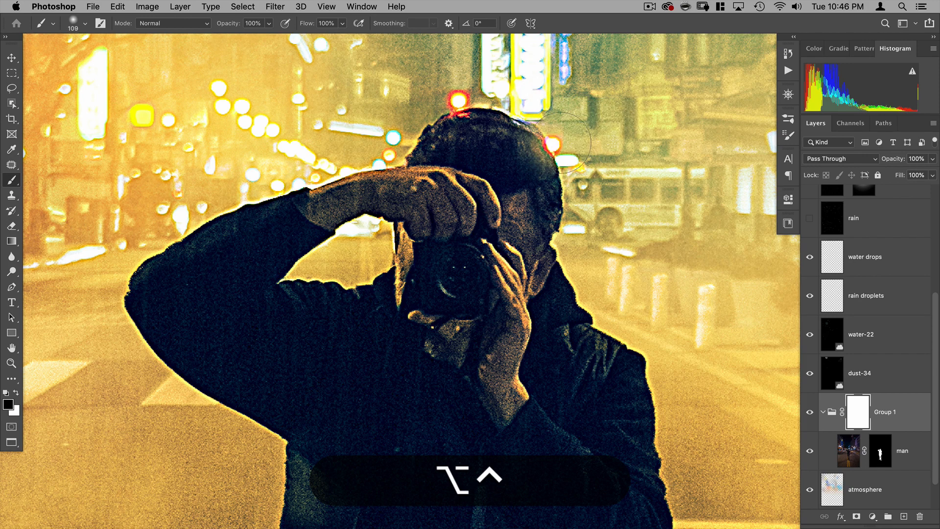
# - Paint black on the Group 1 mask along the man's head, raised arm and shoulder to soften his edges into the fog
pyautogui.moveTo(484, 93)
pyautogui.mouseDown()
pyautogui.moveTo(465, 113)
pyautogui.moveTo(457, 65)
pyautogui.mouseUp()
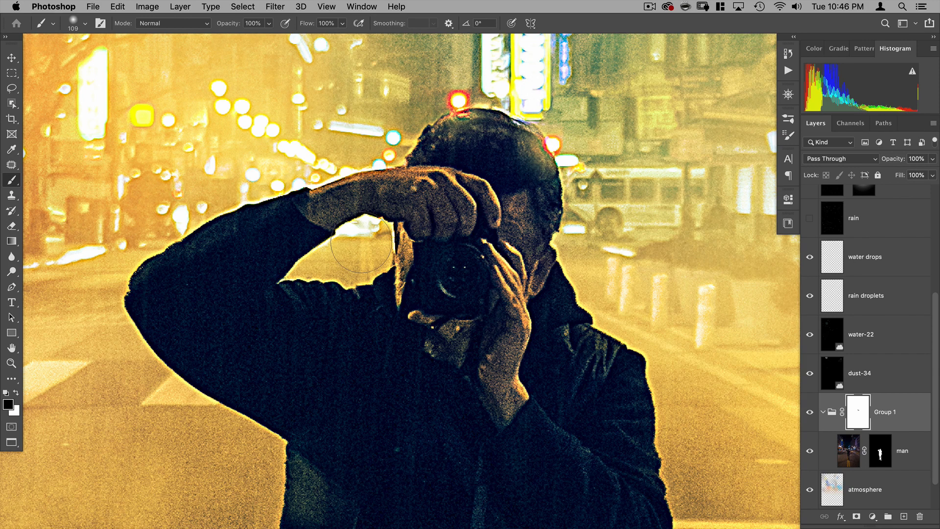
pyautogui.moveTo(362, 230)
pyautogui.mouseDown()
pyautogui.moveTo(354, 260)
pyautogui.moveTo(397, 243)
pyautogui.mouseUp()
pyautogui.moveTo(322, 264); pyautogui.dragTo(313, 266)
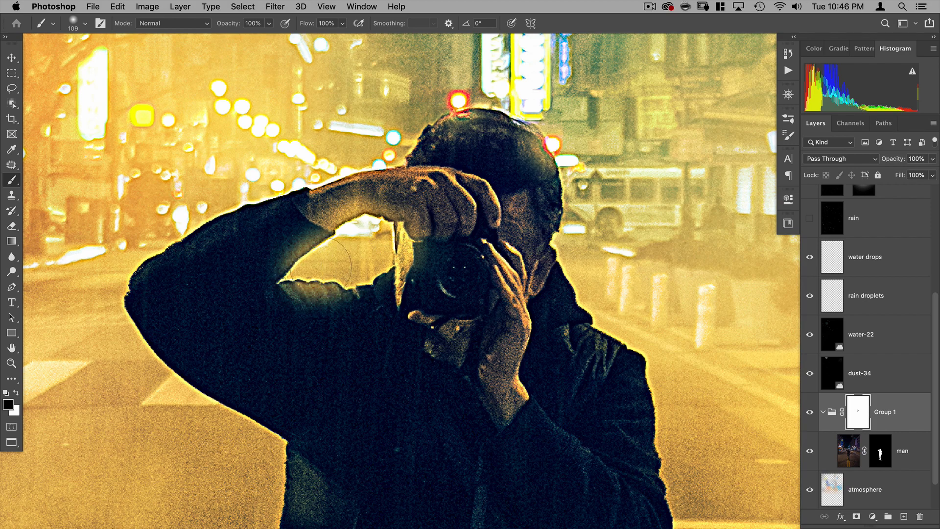
pyautogui.moveTo(571, 288); pyautogui.dragTo(630, 325)
pyautogui.moveTo(588, 230); pyautogui.dragTo(538, 274)
pyautogui.moveTo(628, 256); pyautogui.dragTo(607, 268)
pyautogui.moveTo(474, 234)
pyautogui.mouseDown()
pyautogui.moveTo(491, 223)
pyautogui.moveTo(509, 243)
pyautogui.moveTo(540, 223)
pyautogui.moveTo(602, 228)
pyautogui.mouseUp()
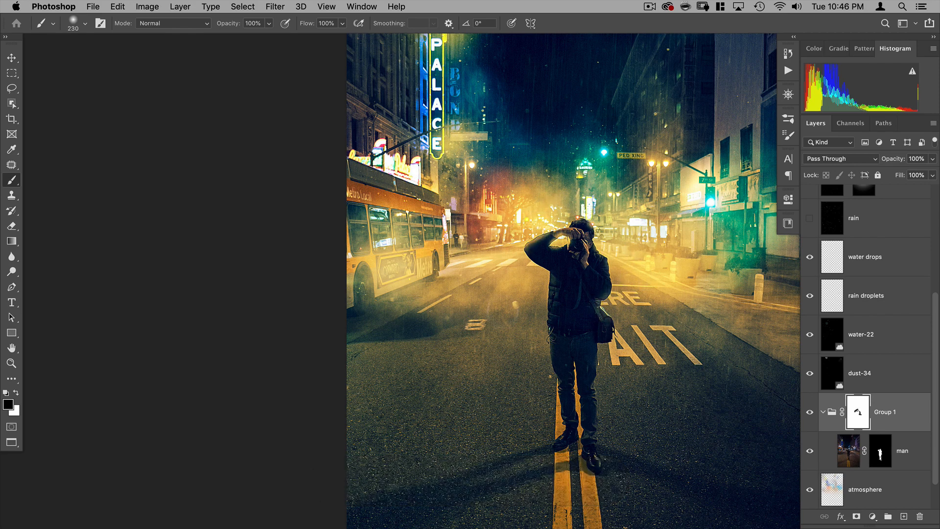
# - Enlarge the brush to 645 px, paint black on the group mask around the man's body, and fit the whole image in view
pyautogui.moveTo(494, 293); pyautogui.dragTo(553, 294)
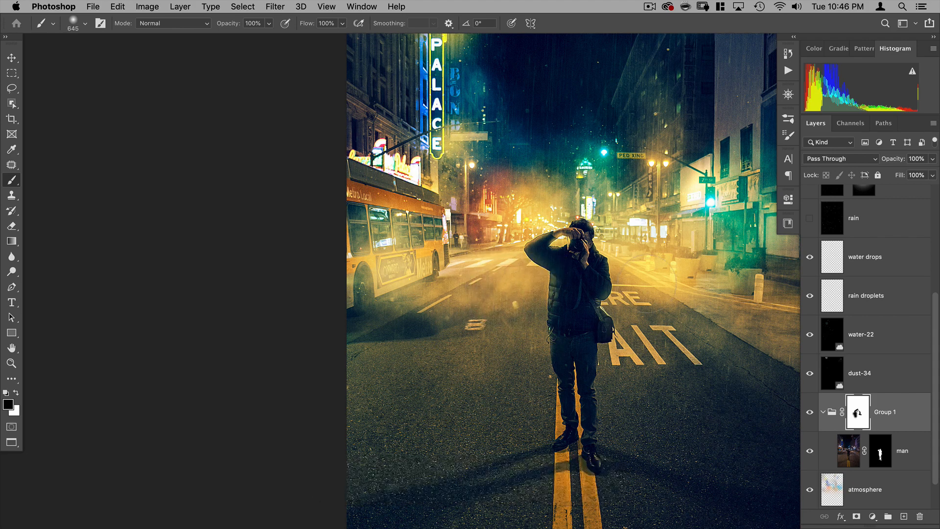
pyautogui.scroll(-5, 612, 269)
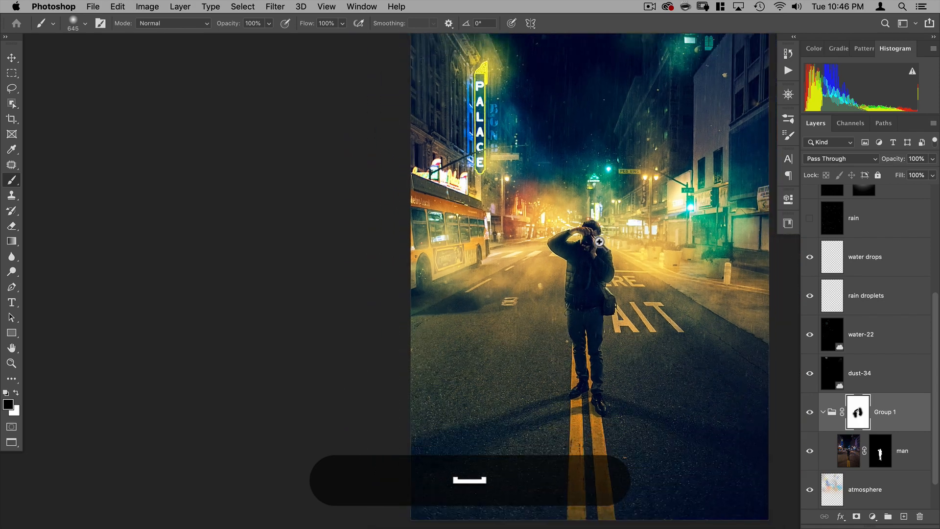
pyautogui.moveTo(594, 283)
pyautogui.mouseDown()
pyautogui.moveTo(527, 300)
pyautogui.moveTo(550, 292)
pyautogui.mouseUp()
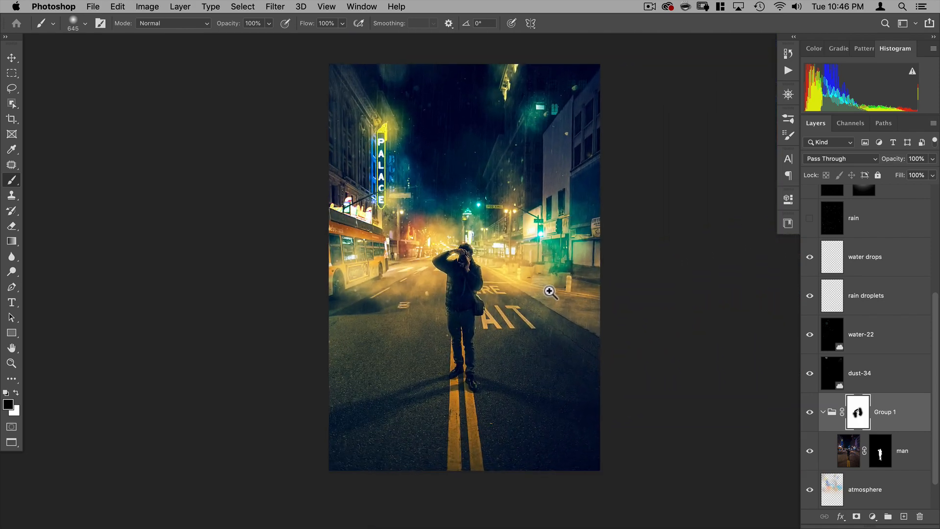
pyautogui.press('v')
pyautogui.press('super+0')
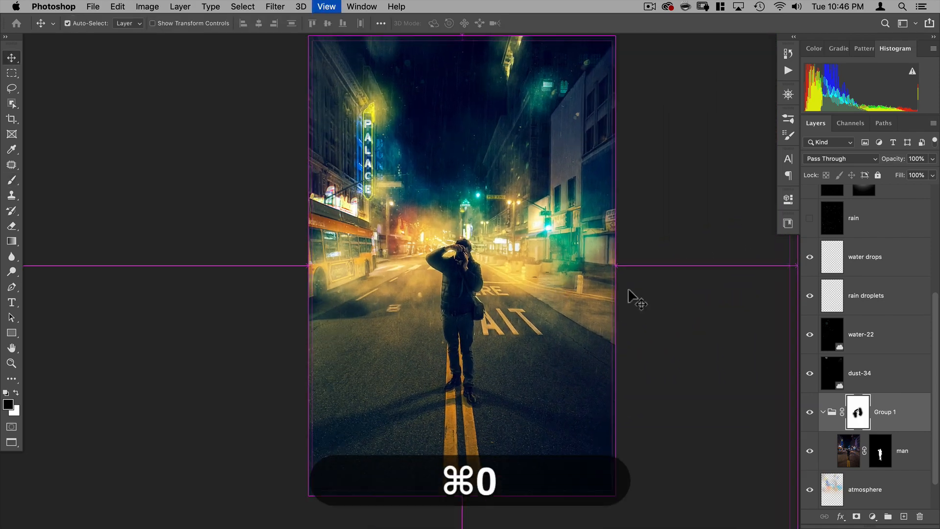